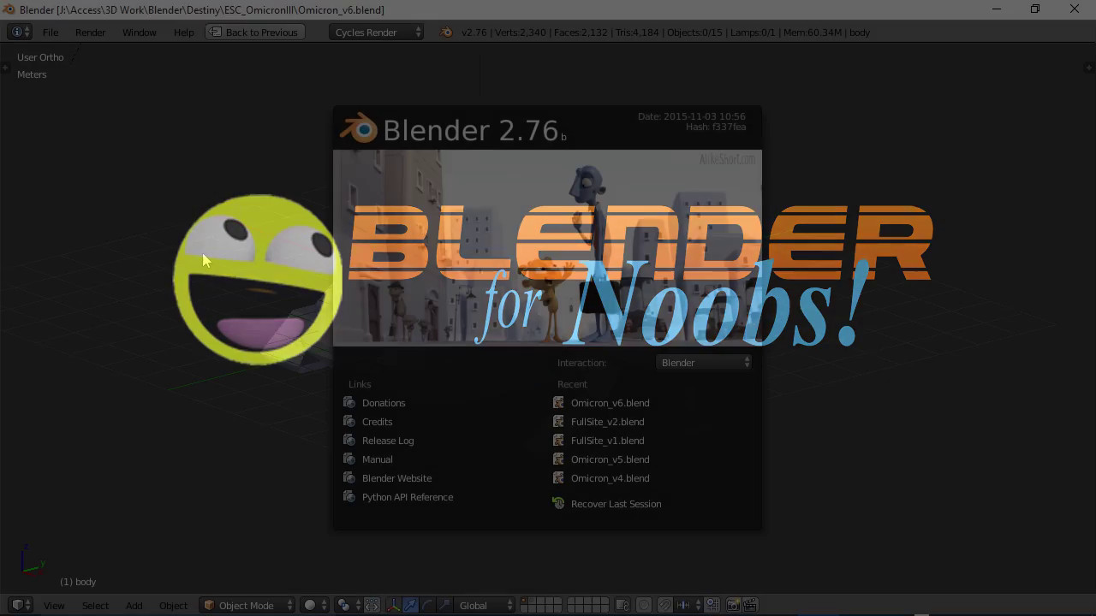
Step: Dismiss the splash screen and orbit the Omicron_v6 ship down to a low side view
click(202, 253)
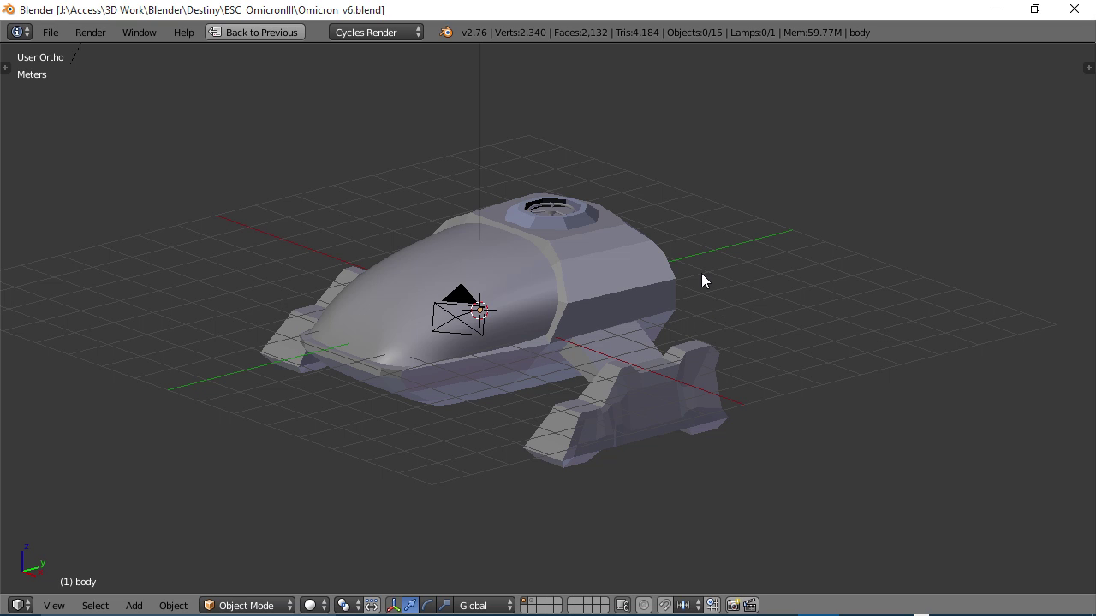
middle_drag(685, 302, 591, 170)
middle_drag(529, 214, 562, 319)
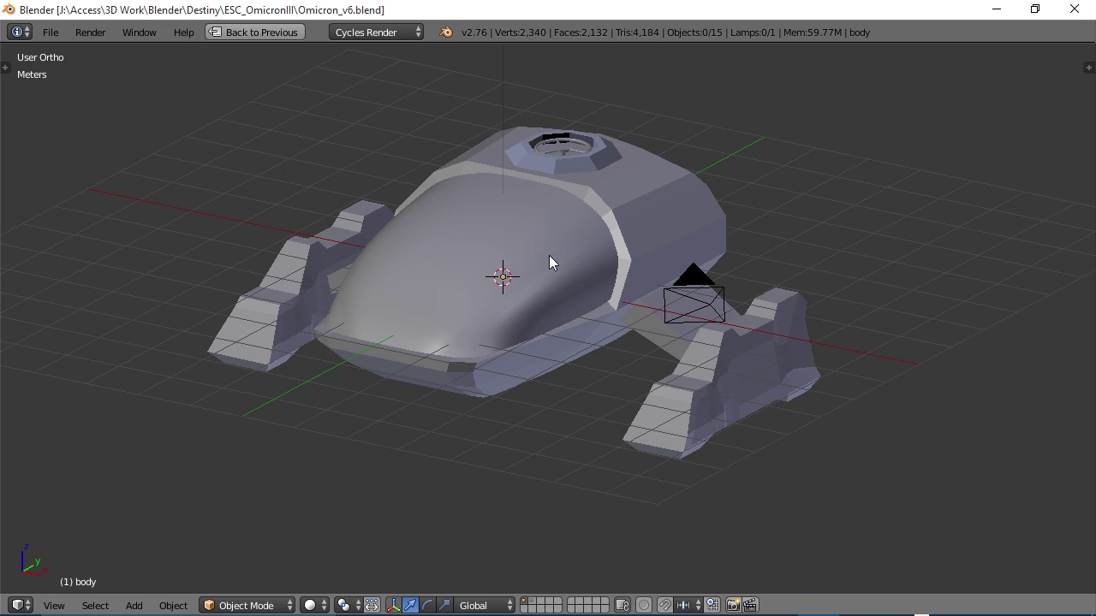
Step: Save As, changing the file name from Omicron_v6 to Omicron_v7.blend
click(50, 31)
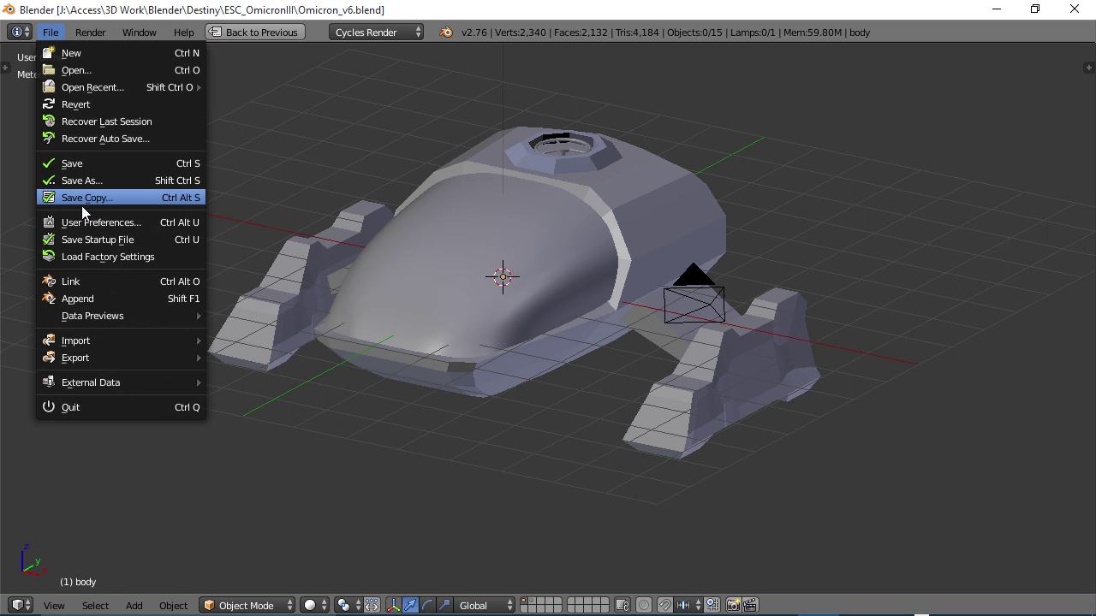
click(83, 180)
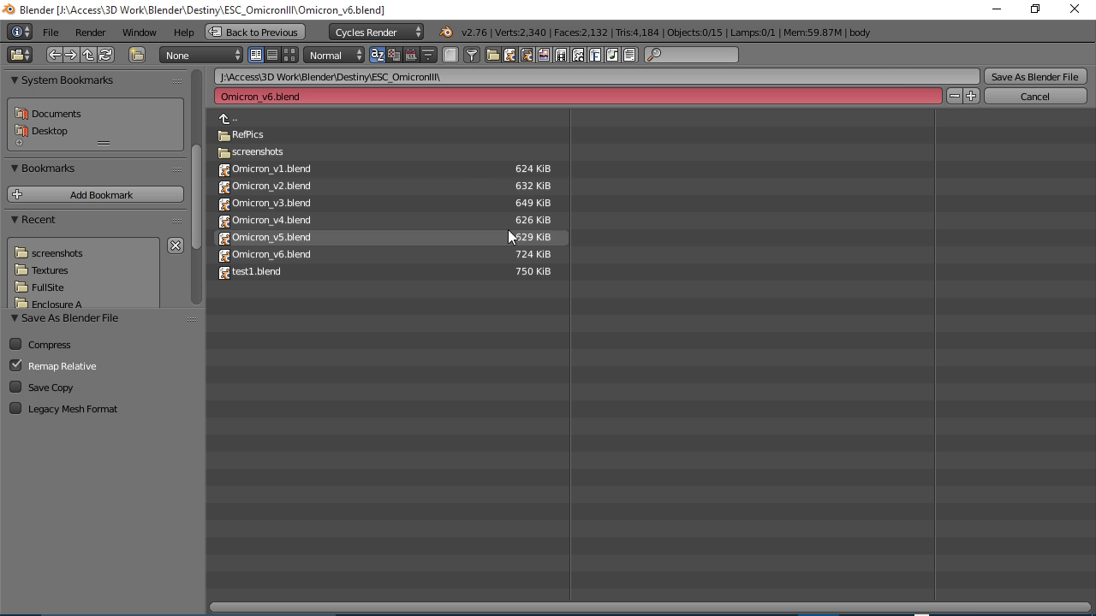
click(267, 96)
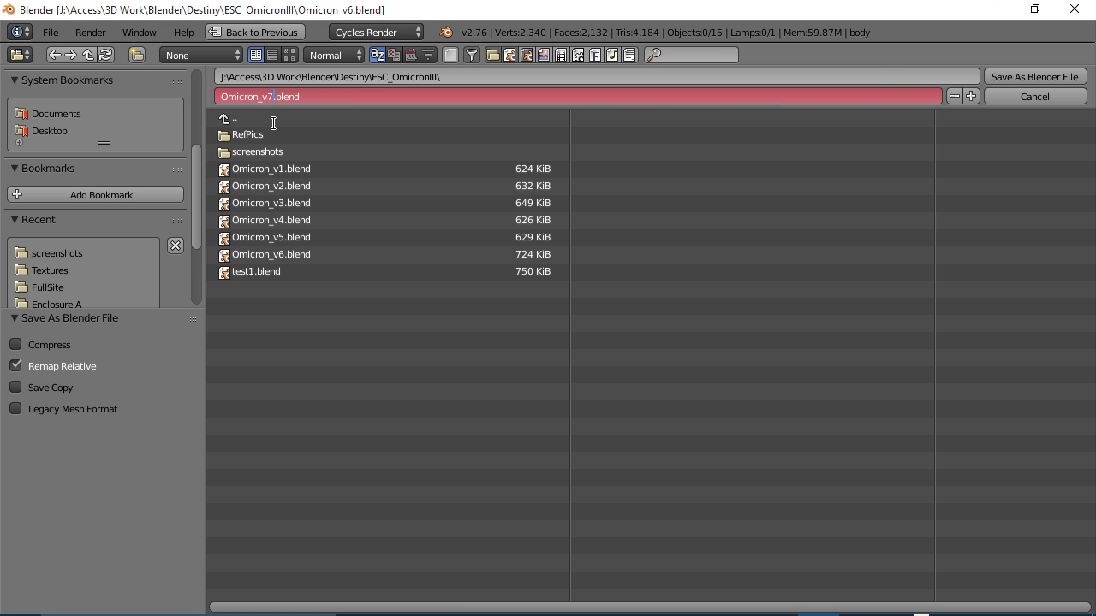
click(274, 123)
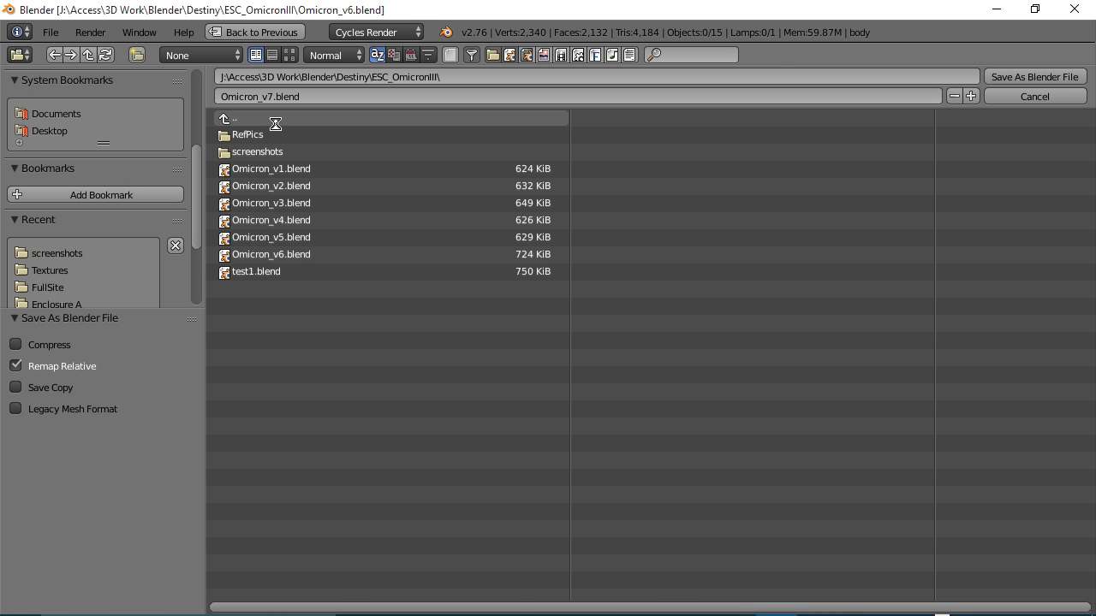
key(Return)
Step: Orbit the ship to a high angled side view and zoom in
middle_drag(601, 264, 532, 327)
middle_drag(678, 351, 642, 282)
scroll(648, 367, up, 5)
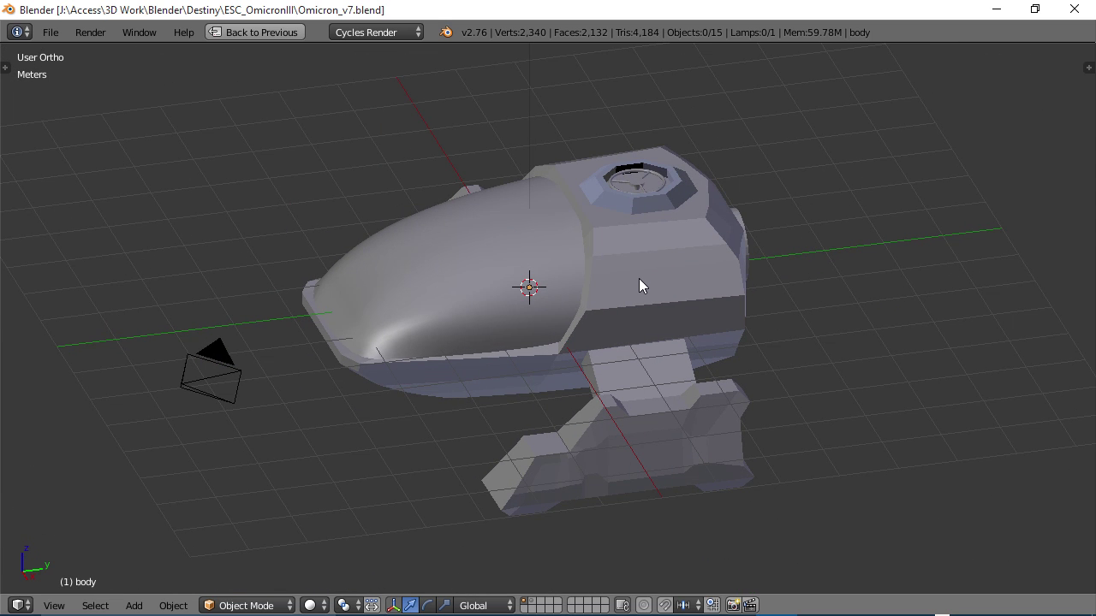
Step: Restore the multi-view layout and add a Subdivision Surface modifier to the body with View 2
key(ctrl+Up)
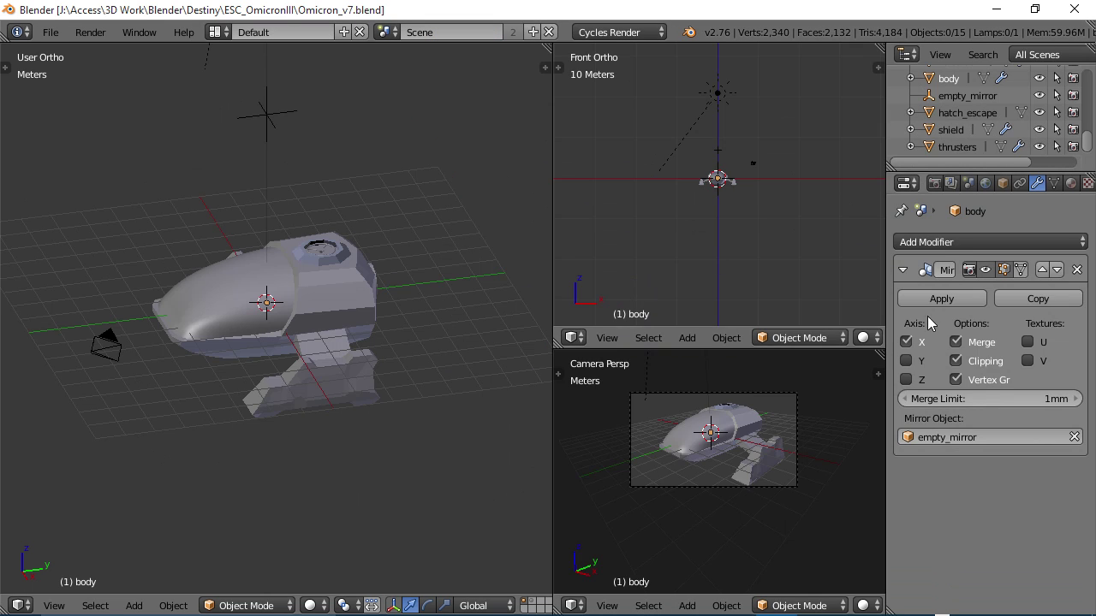
click(938, 239)
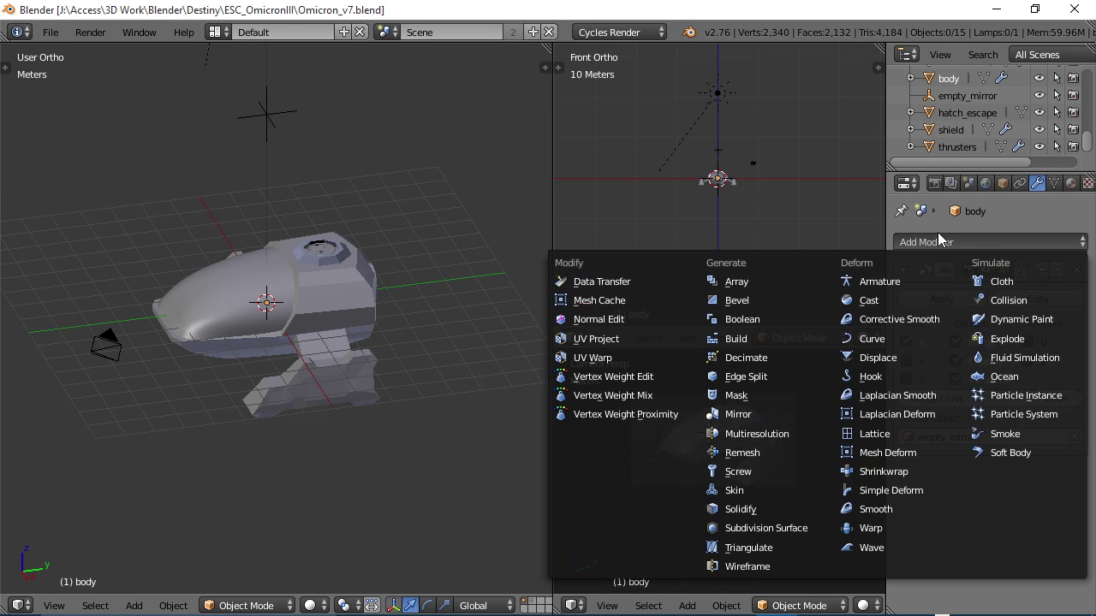
click(750, 527)
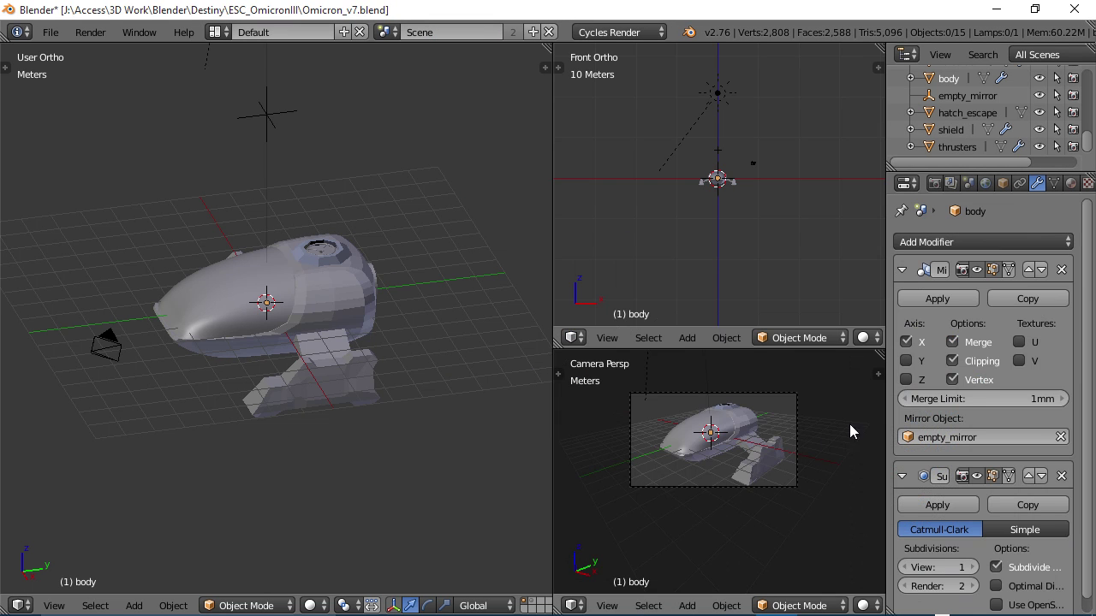
click(971, 569)
Step: Shade the ship body smooth and inspect it from a low side view
middle_drag(440, 345, 431, 326)
scroll(325, 355, up, 3)
shift+middle_drag(326, 355, 338, 363)
key(t)
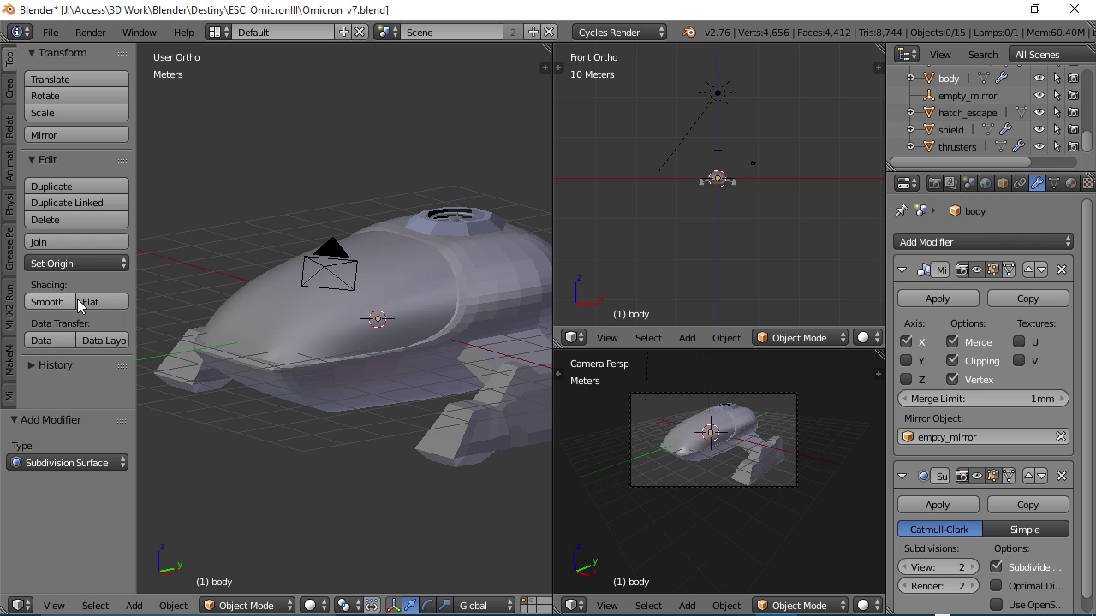
right_click(475, 284)
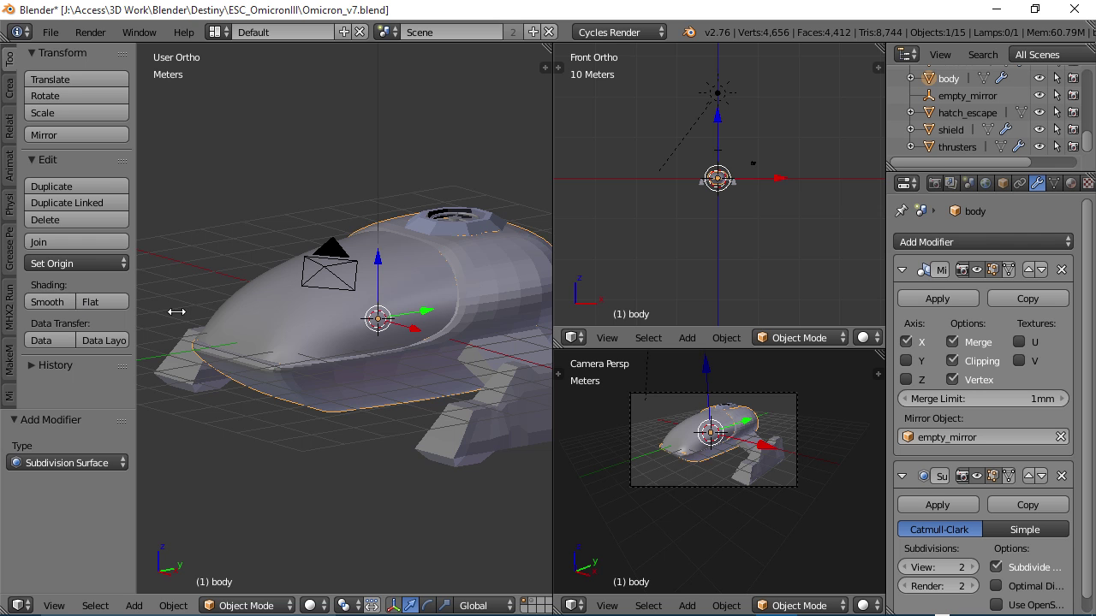
click(53, 303)
middle_drag(356, 320, 86, 206)
middle_drag(334, 262, 442, 342)
scroll(441, 346, up, 2)
scroll(440, 346, up, 4)
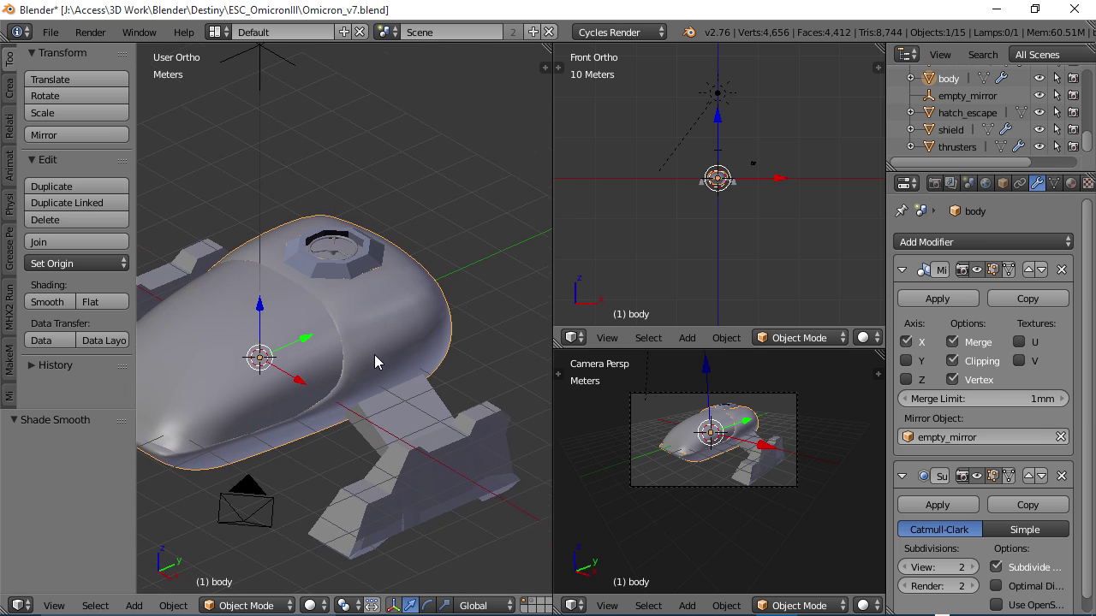
key(Tab)
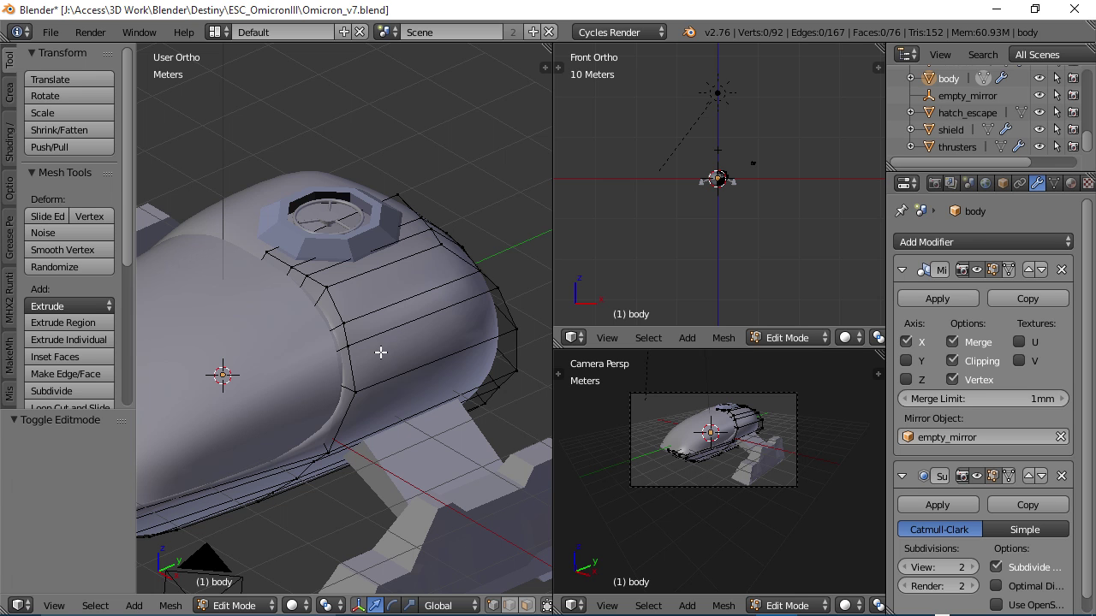
key(ctrl+r)
click(333, 358)
click(326, 347)
key(Tab)
mouse_move(359, 384)
middle_down()
mouse_move(335, 350)
mouse_move(147, 317)
mouse_move(131, 394)
mouse_move(330, 340)
mouse_move(146, 308)
mouse_move(249, 337)
middle_up()
mouse_move(438, 346)
middle_down()
mouse_move(360, 343)
mouse_move(445, 344)
mouse_move(414, 343)
mouse_move(429, 338)
middle_up()
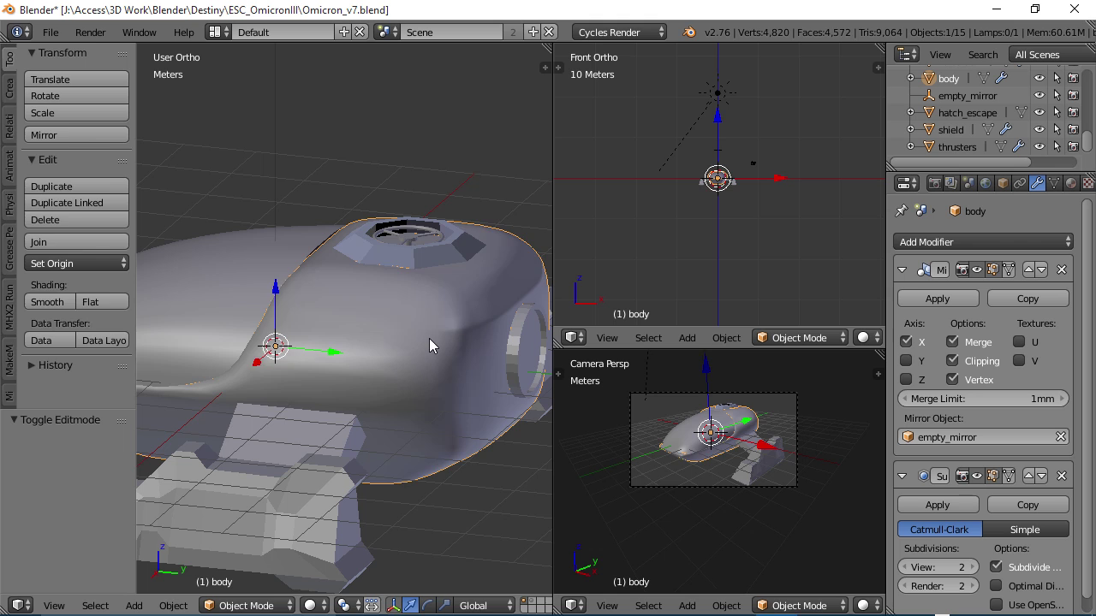
key(Tab)
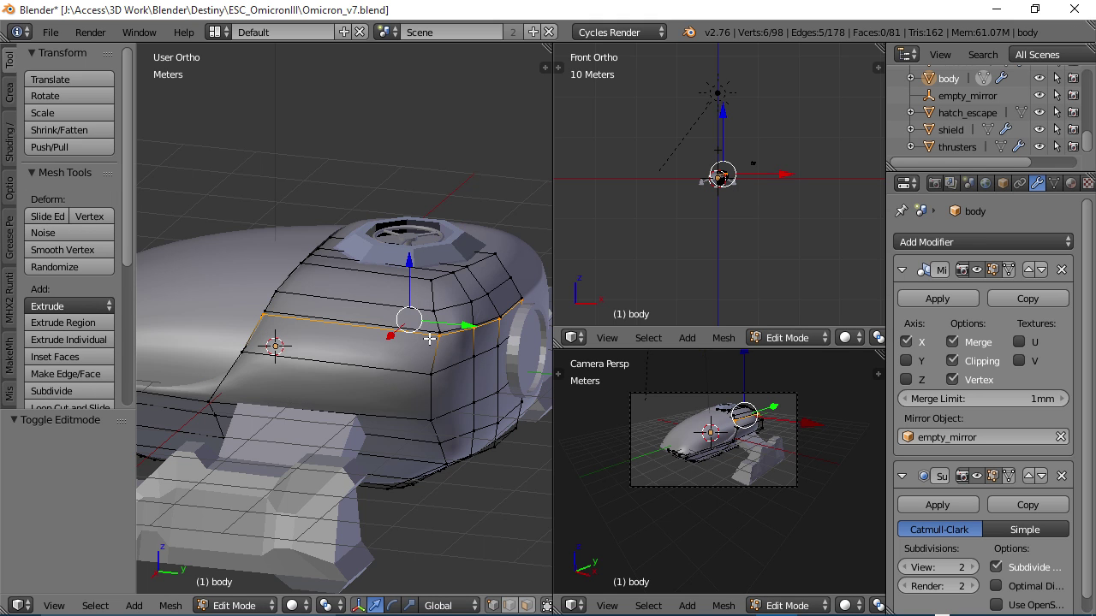
key(ctrl+x)
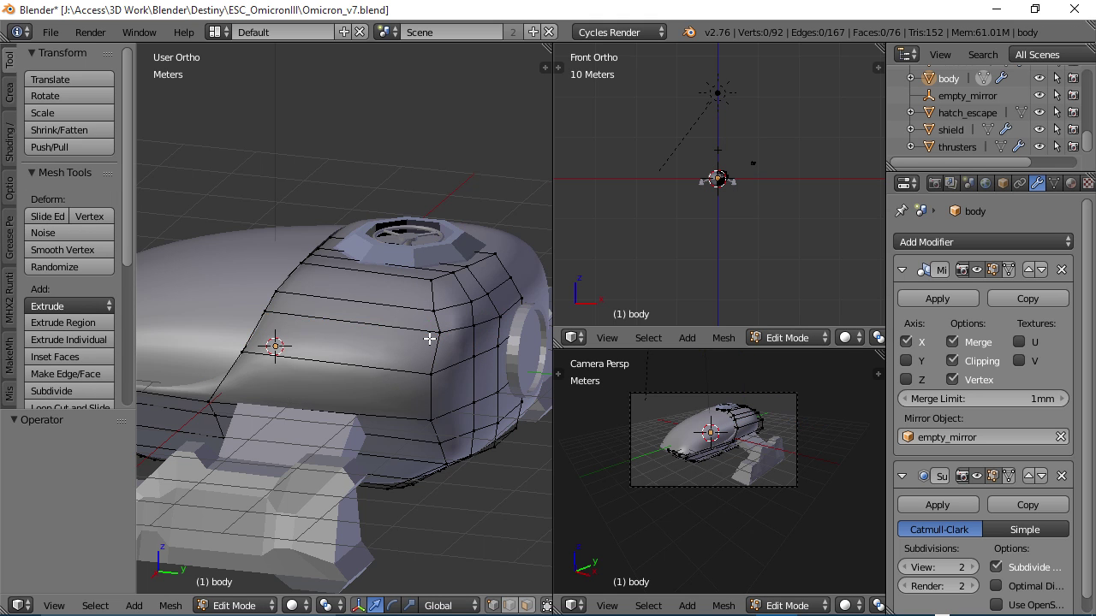
middle_drag(429, 339, 464, 378)
key(Tab)
scroll(398, 333, up, 3)
middle_drag(496, 302, 445, 298)
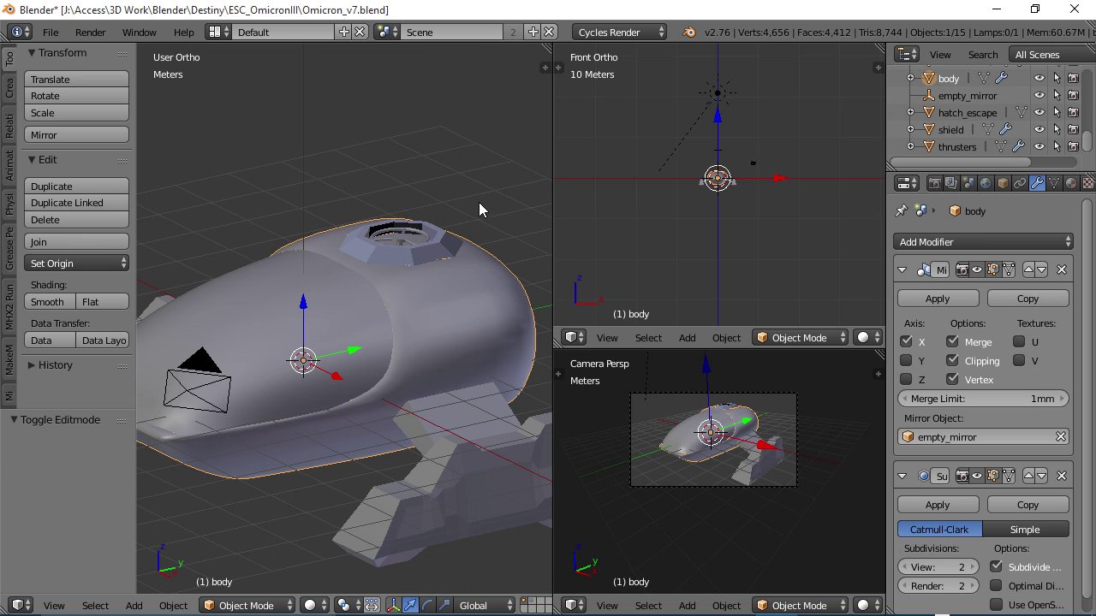
Step: Deselect everything and delete the body's Subdivision Surface modifier, leaving only Mirror
key(a)
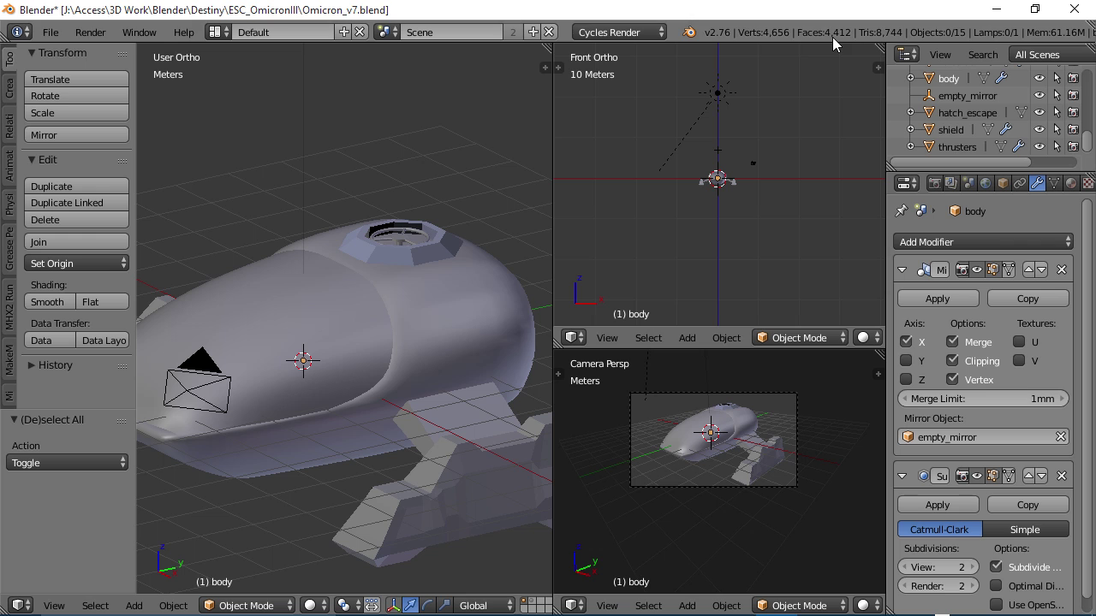
middle_drag(381, 328, 399, 339)
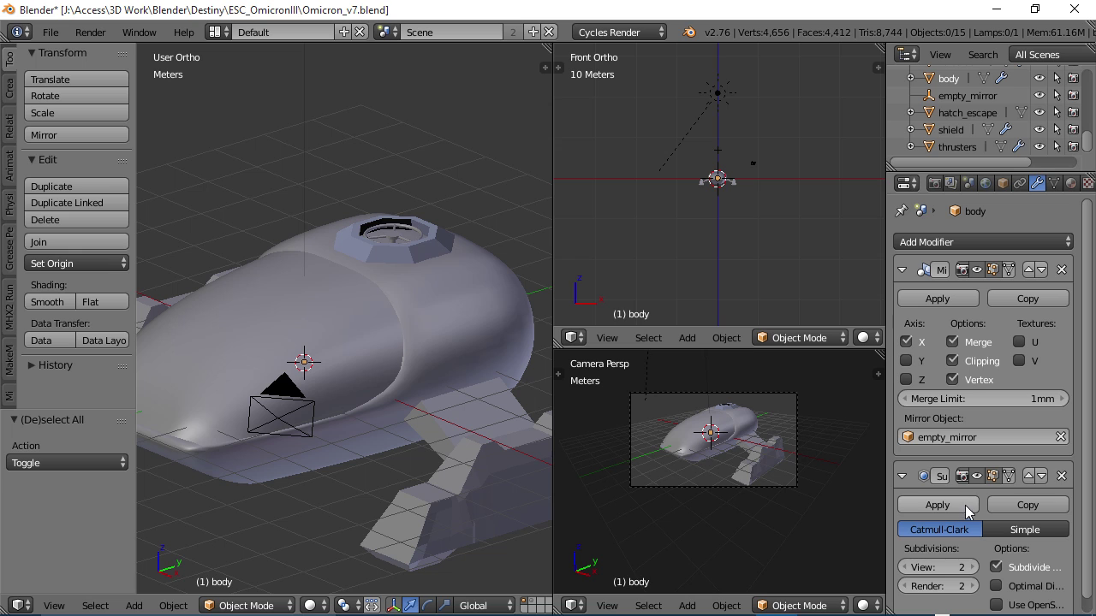
click(1060, 476)
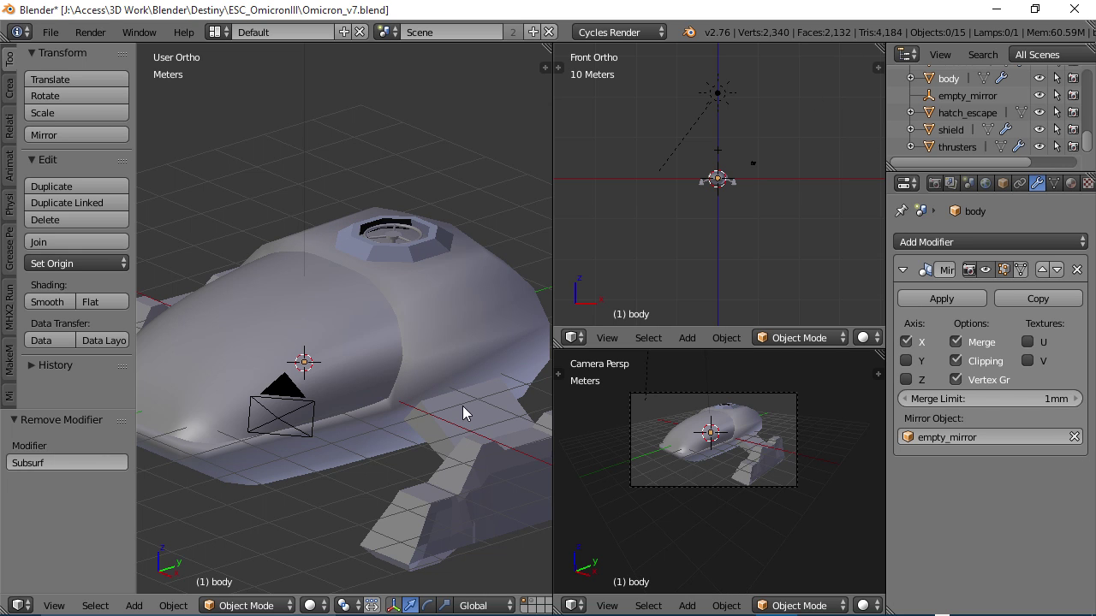
key(t)
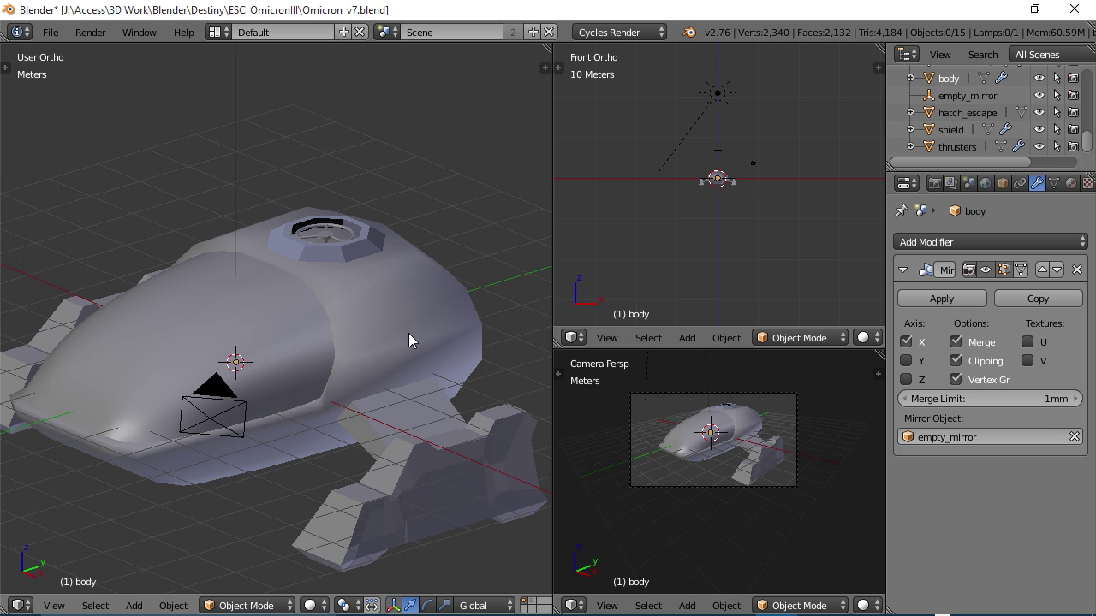
mouse_move(408, 333)
middle_down()
mouse_move(422, 354)
mouse_move(411, 362)
mouse_move(362, 272)
mouse_move(317, 373)
mouse_move(401, 397)
mouse_move(391, 420)
mouse_move(211, 439)
middle_up()
mouse_move(394, 382)
middle_down()
mouse_move(220, 384)
mouse_move(196, 374)
mouse_move(353, 356)
mouse_move(490, 362)
mouse_move(411, 352)
mouse_move(422, 364)
mouse_move(435, 332)
mouse_move(434, 357)
mouse_move(429, 342)
mouse_move(401, 342)
mouse_move(395, 274)
mouse_move(443, 350)
mouse_move(460, 356)
middle_up()
scroll(412, 346, up, 2)
scroll(412, 346, down, 3)
Step: Switch the ship body back to flat shading
key(t)
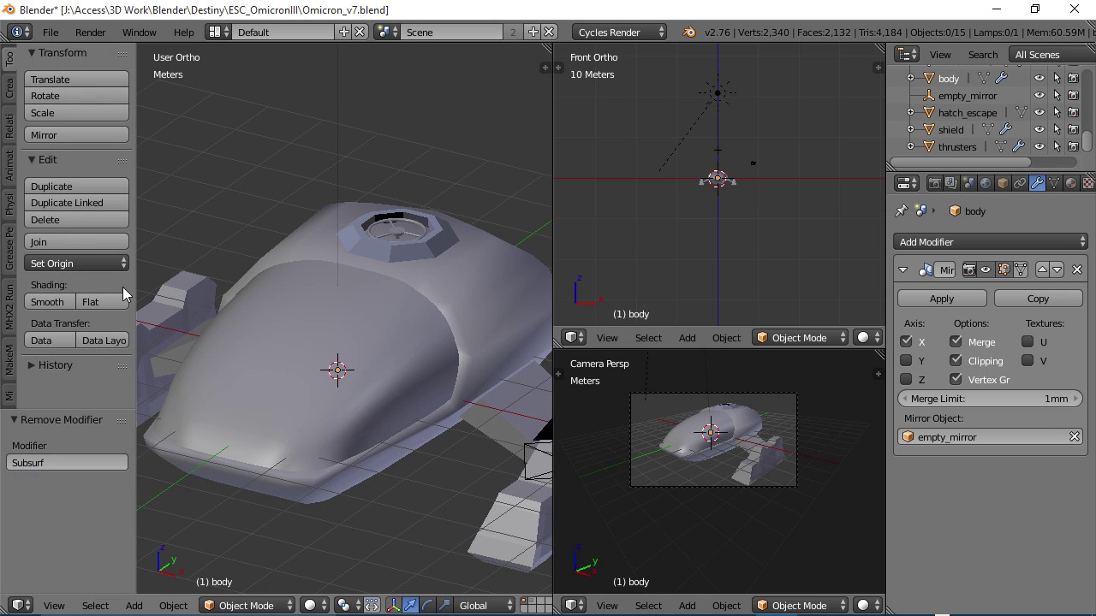
middle_drag(277, 295, 289, 245)
right_click(492, 289)
click(90, 301)
mouse_move(377, 274)
middle_down()
mouse_move(398, 286)
mouse_move(374, 340)
mouse_move(380, 379)
mouse_move(318, 175)
mouse_move(377, 316)
mouse_move(372, 356)
mouse_move(400, 327)
mouse_move(410, 361)
mouse_move(391, 371)
mouse_move(254, 288)
mouse_move(184, 281)
mouse_move(387, 293)
mouse_move(407, 326)
mouse_move(436, 316)
mouse_move(416, 368)
middle_up()
Step: Shade the body smooth again, check the hull from several angles, and hide the tool shelf
key(t)
key(t)
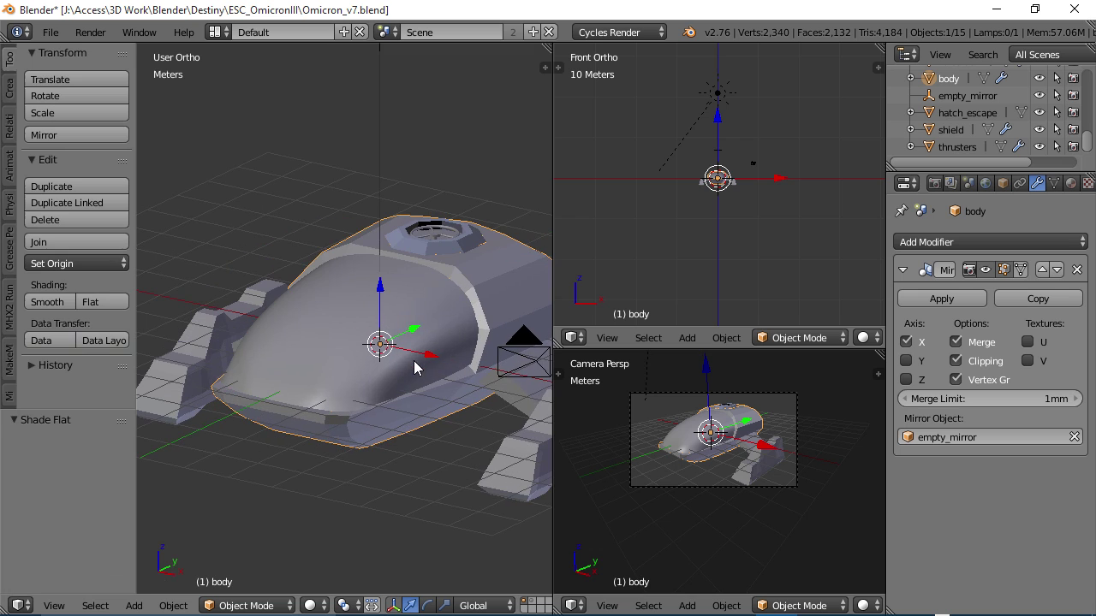
click(52, 304)
scroll(464, 345, down, 2)
middle_drag(465, 345, 442, 385)
scroll(441, 385, up, 4)
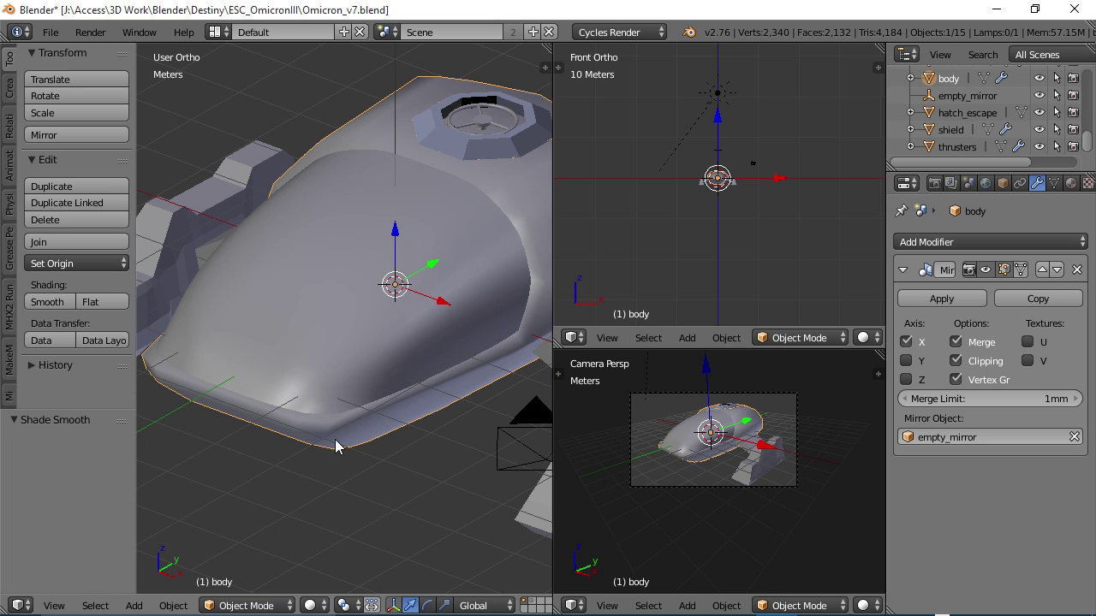
scroll(422, 380, up, 5)
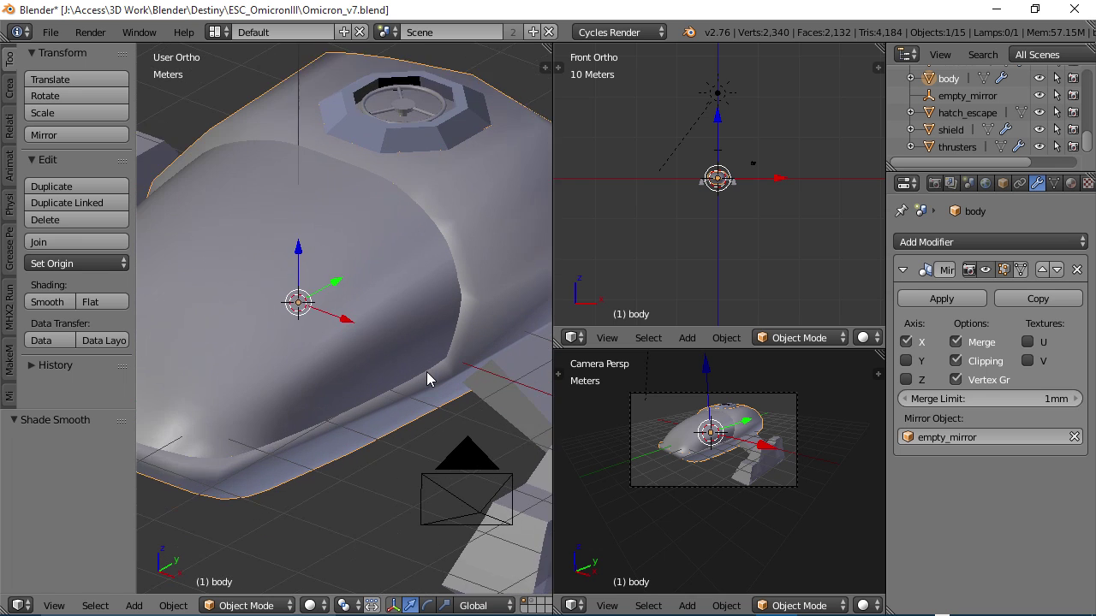
middle_drag(455, 249, 371, 336)
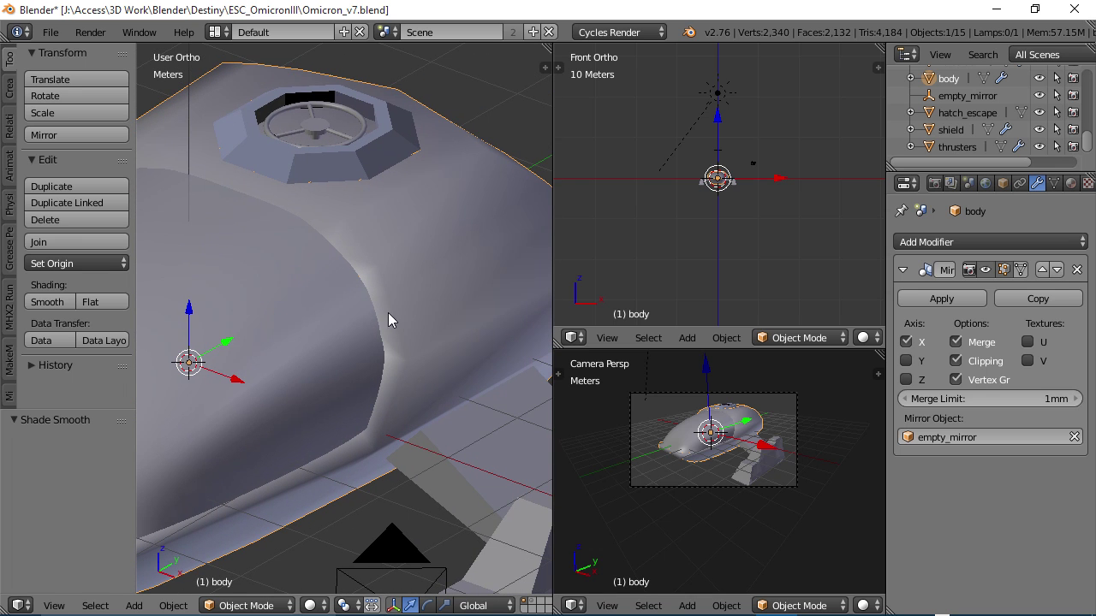
scroll(402, 414, down, 1)
scroll(401, 377, down, 1)
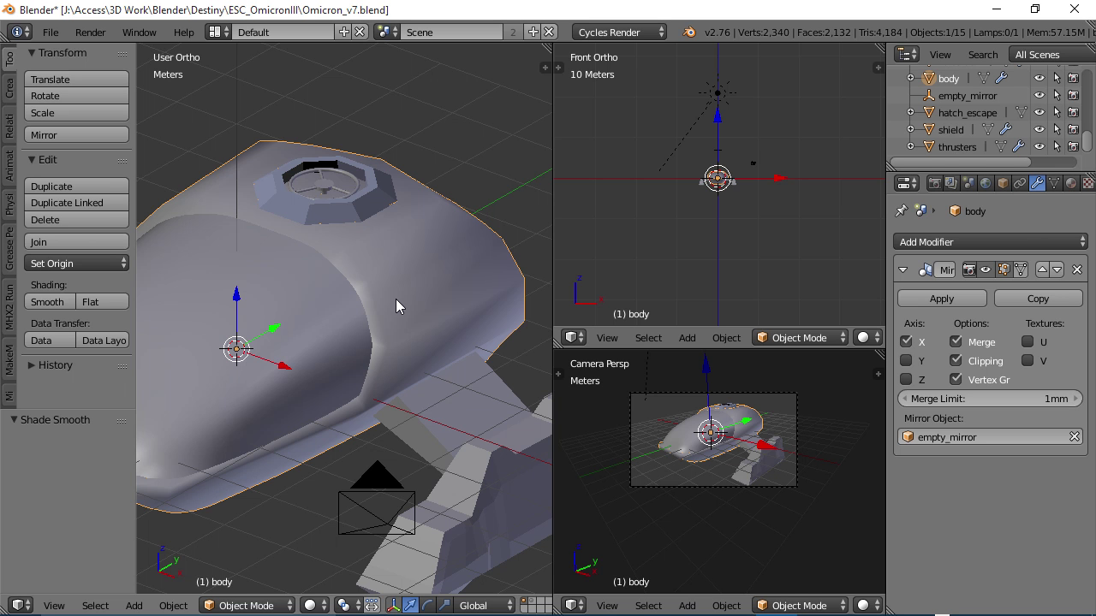
middle_drag(427, 297, 382, 316)
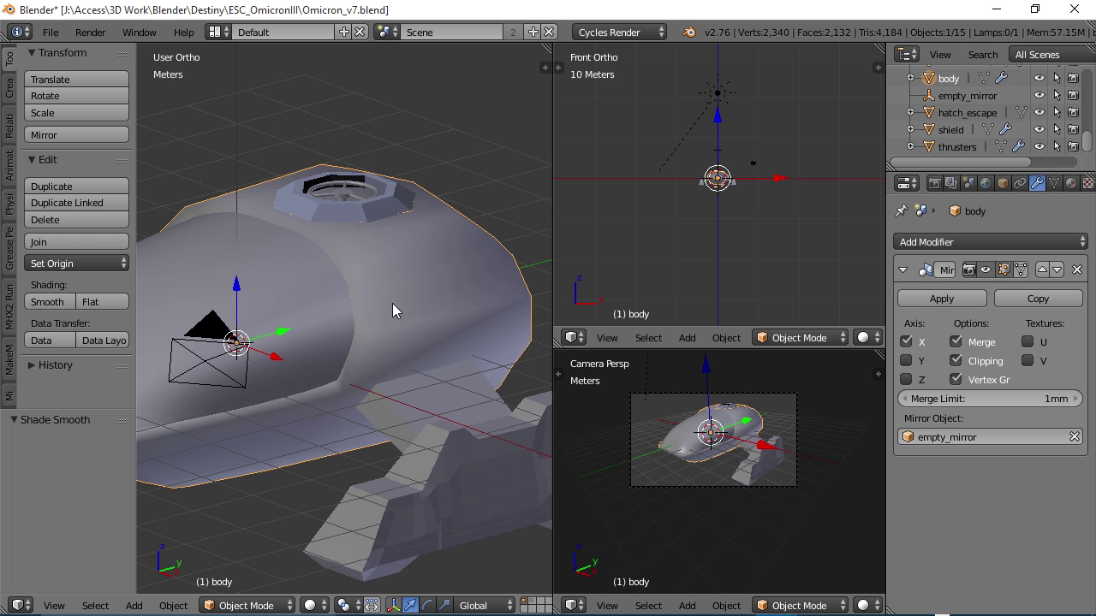
middle_drag(392, 303, 420, 326)
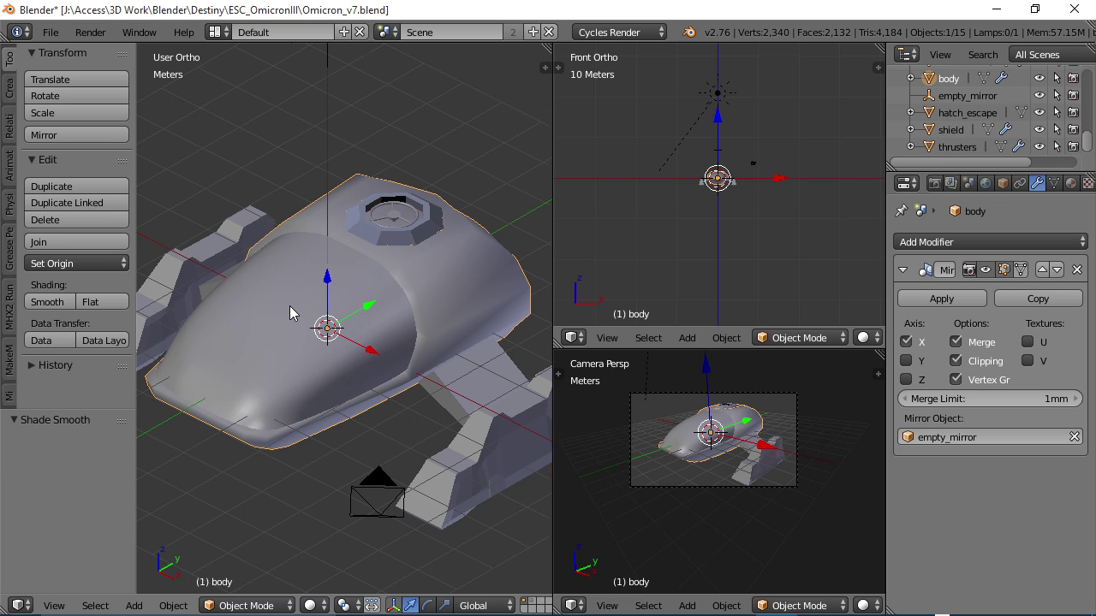
key(t)
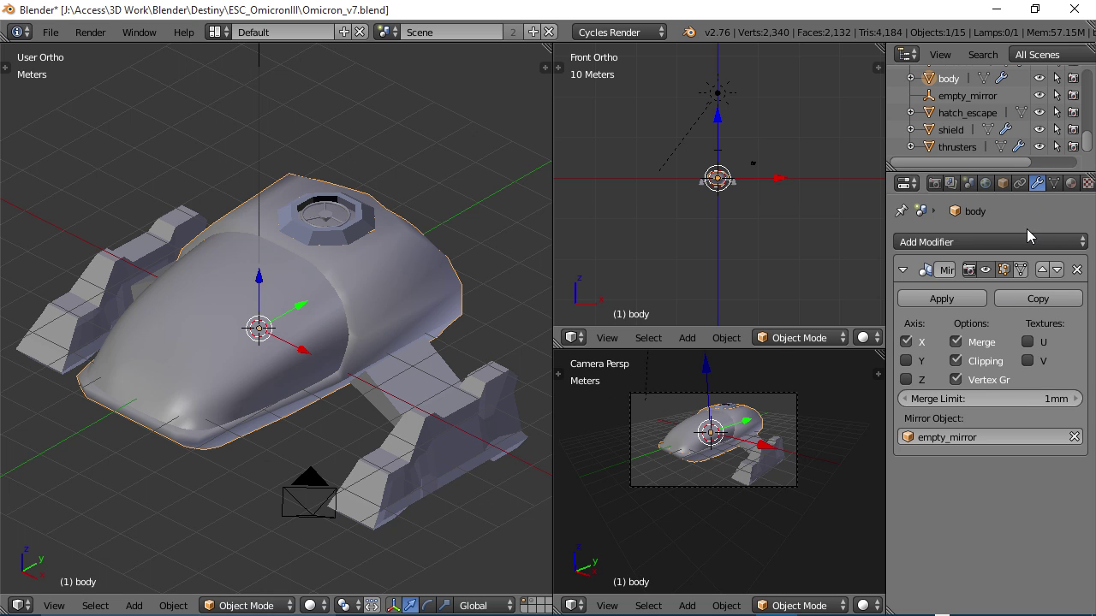
Step: Add an Edge Split modifier to the ship body and inspect the resulting shading
click(940, 244)
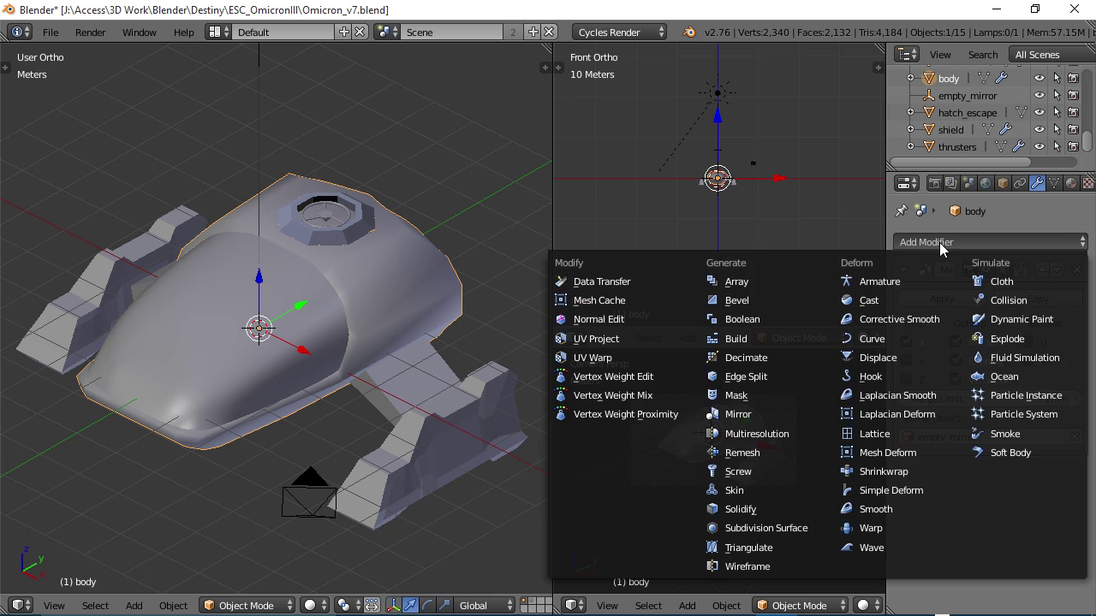
click(923, 244)
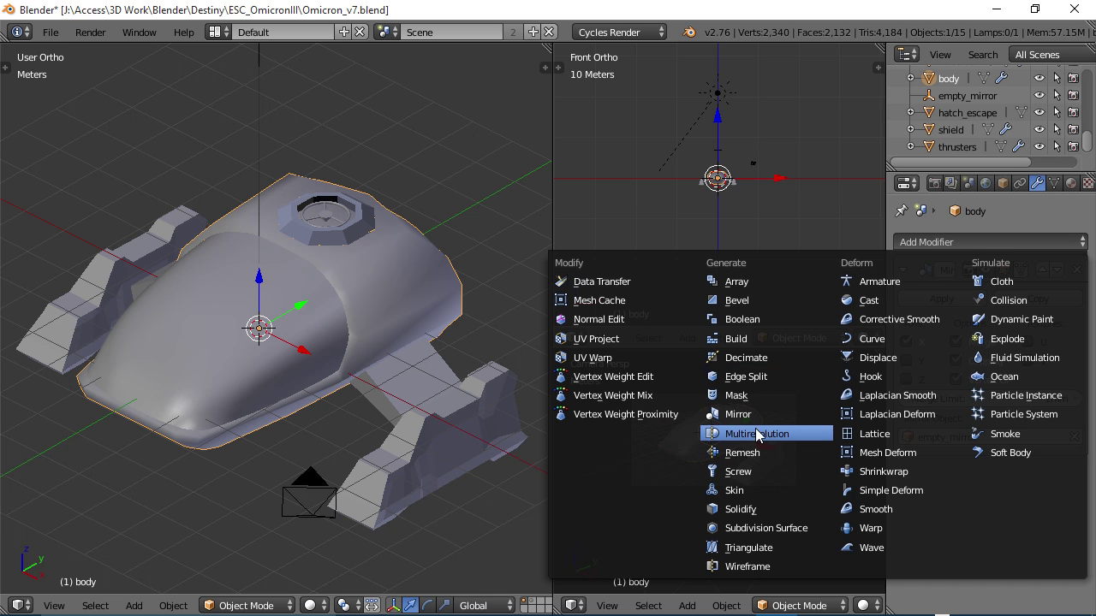
click(758, 377)
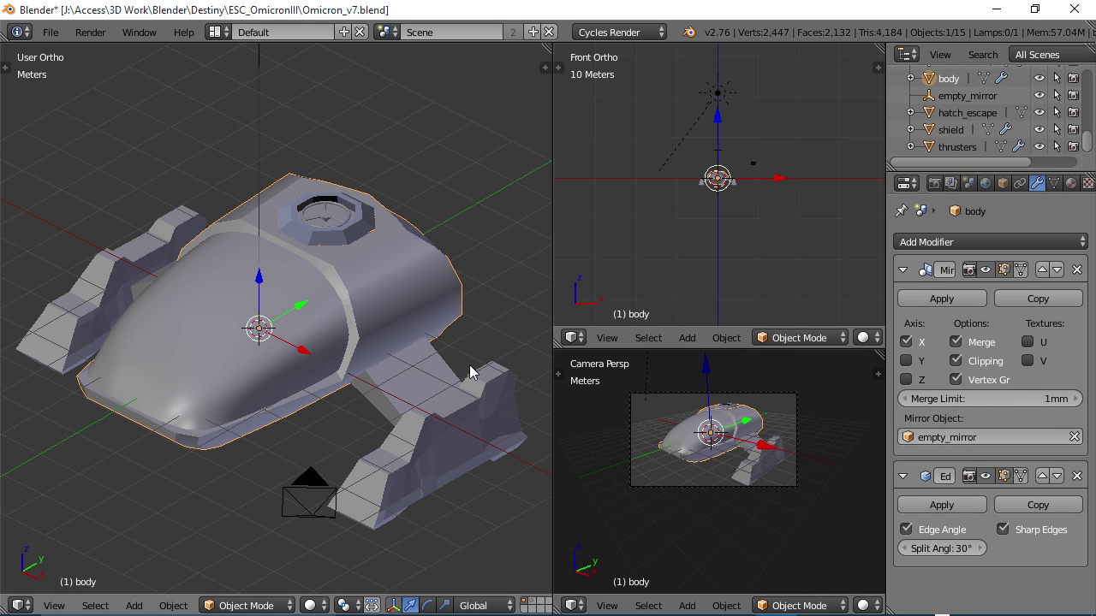
middle_drag(428, 343, 236, 250)
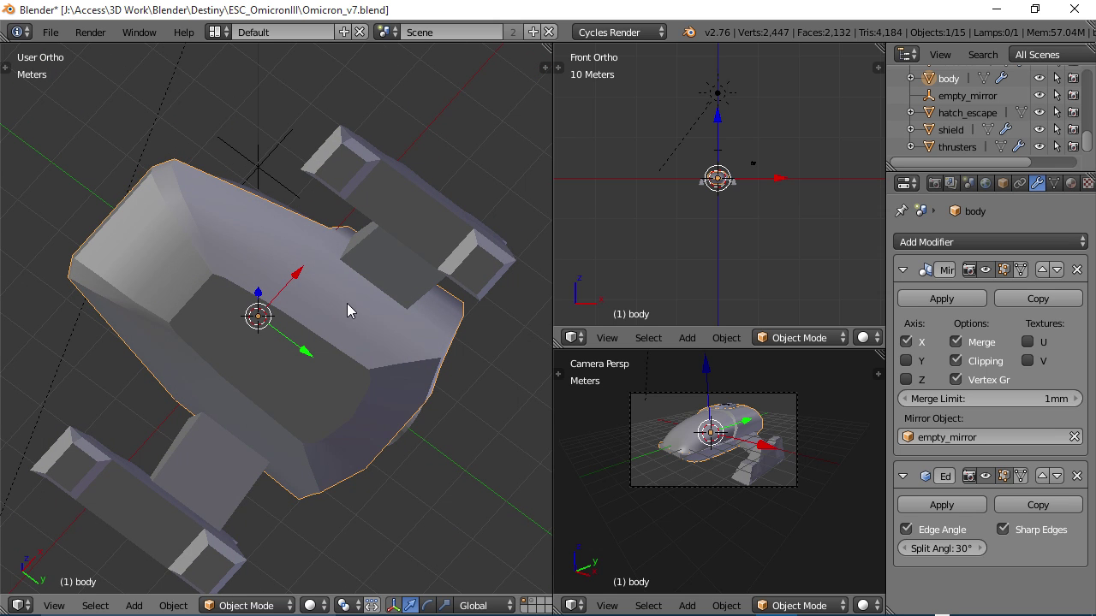
middle_drag(147, 254, 198, 221)
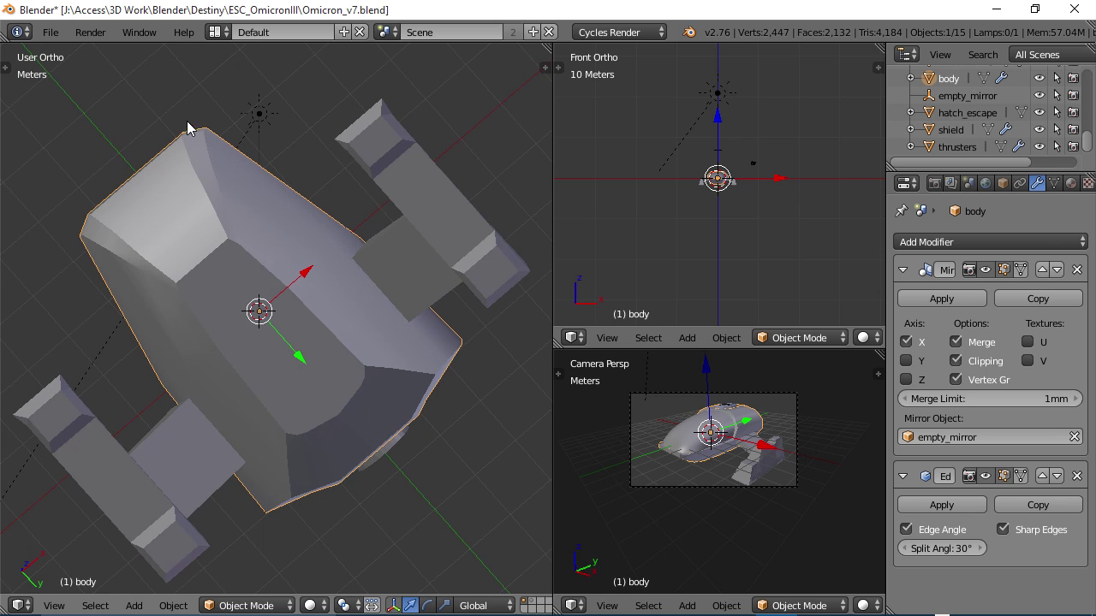
middle_drag(256, 285, 344, 381)
middle_drag(314, 334, 415, 176)
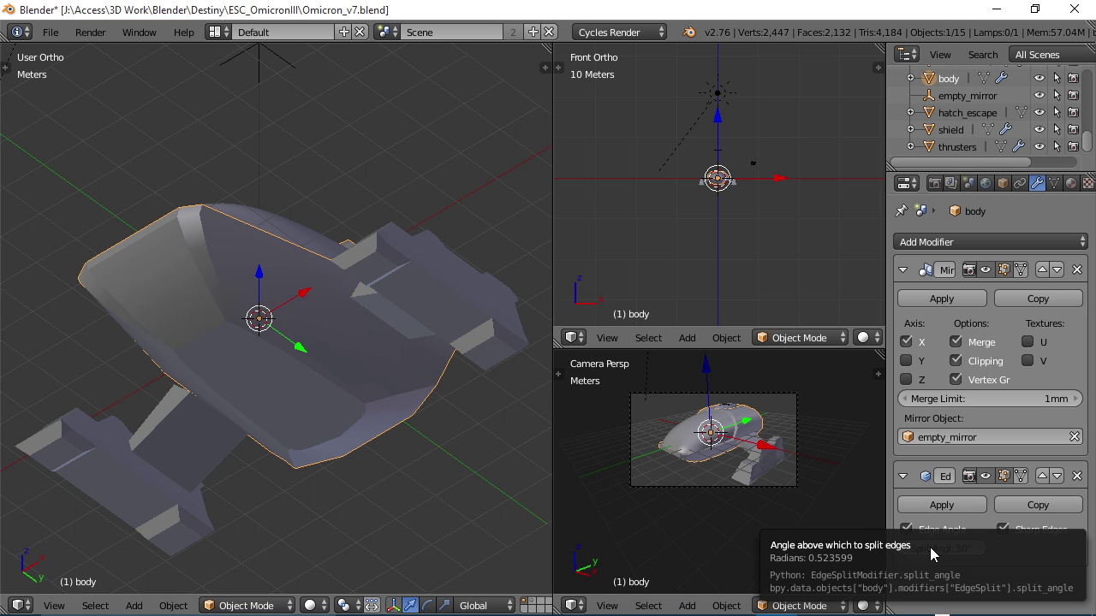
middle_drag(469, 437, 336, 359)
Step: Try split angles of about 62° and 12°, then set Split Angle to 30
mouse_move(926, 548)
mouse_down()
mouse_move(993, 547)
mouse_move(1017, 532)
mouse_up()
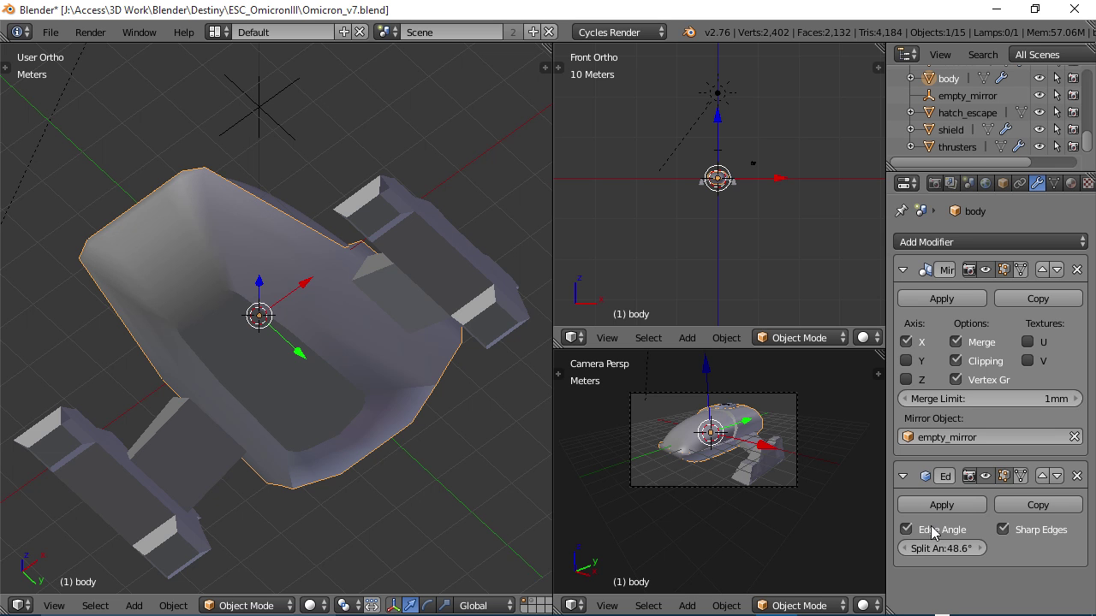
drag(941, 548, 989, 548)
middle_drag(352, 383, 300, 359)
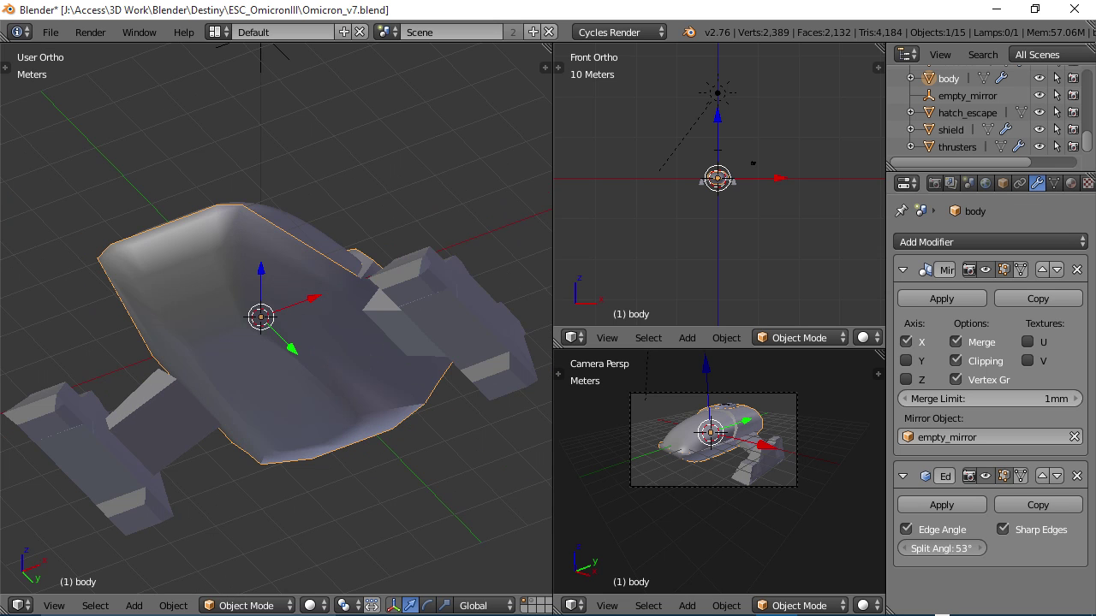
drag(950, 548, 856, 548)
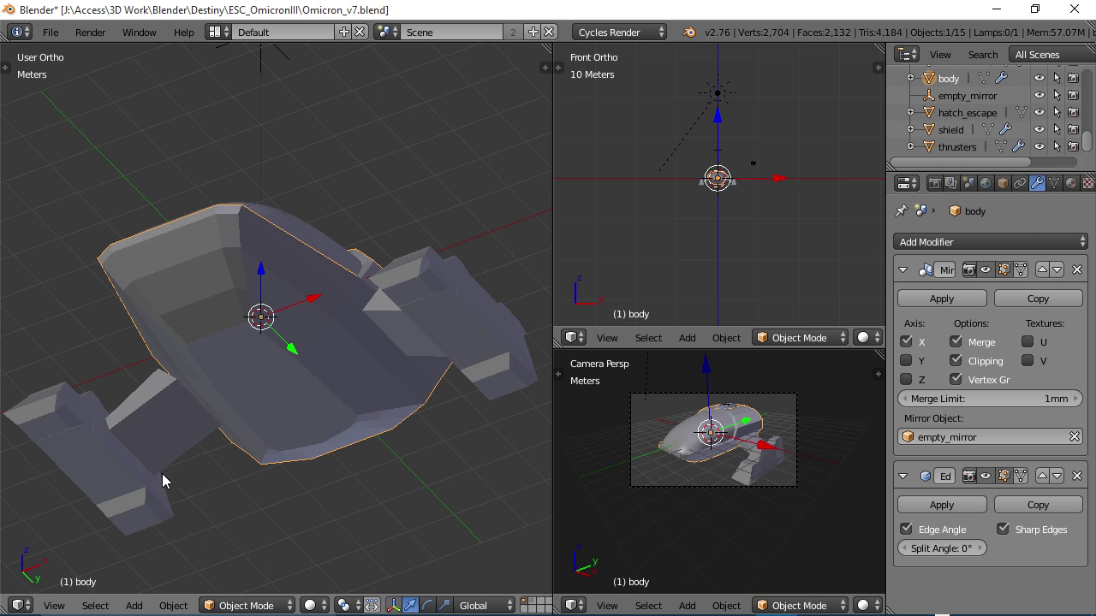
middle_drag(251, 369, 217, 346)
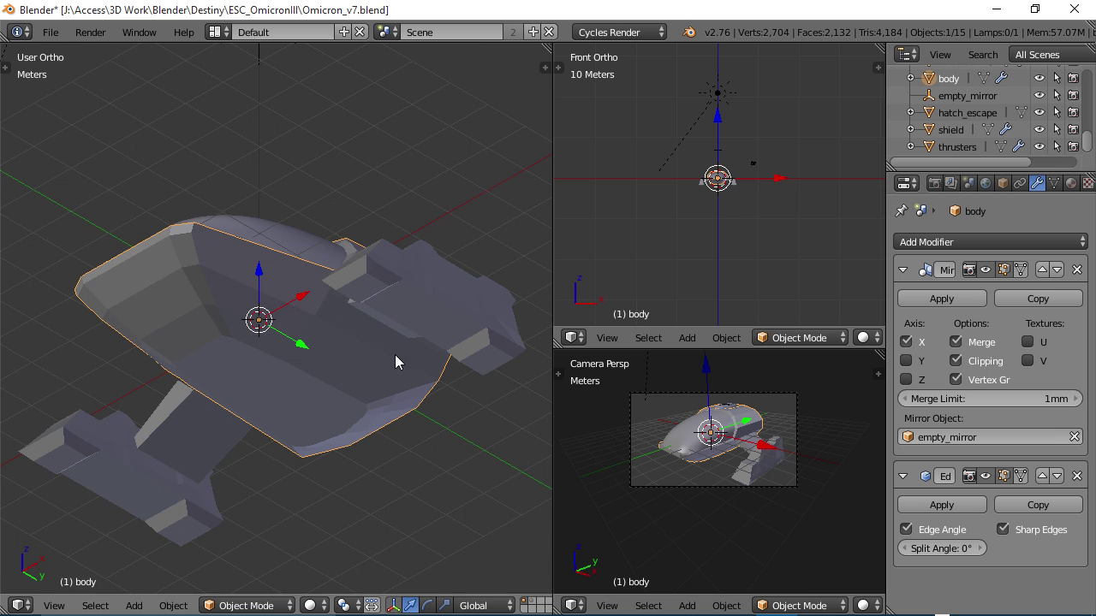
click(946, 548)
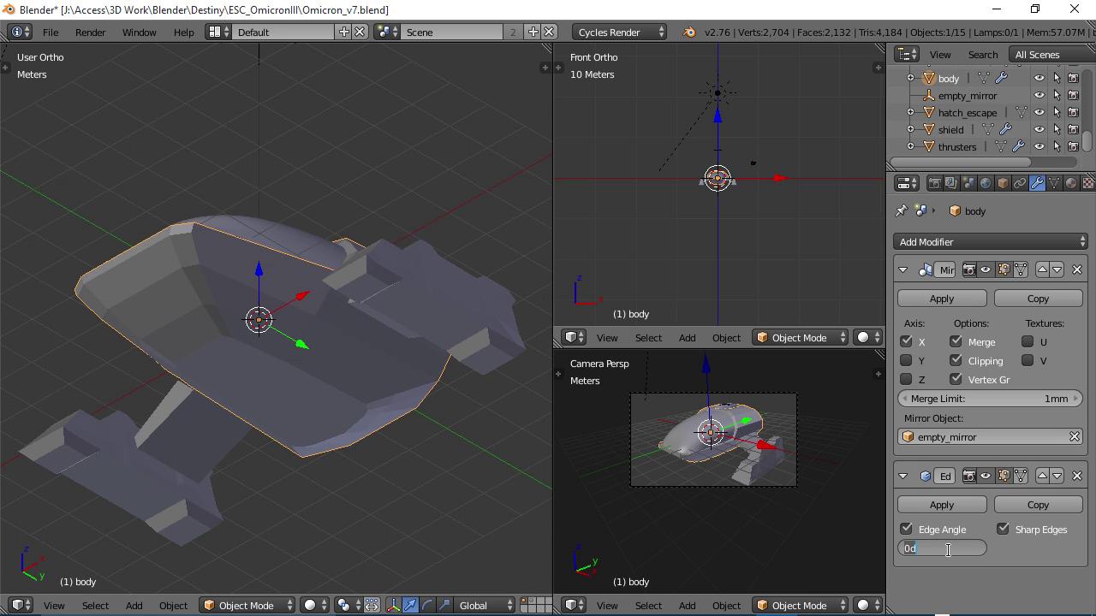
text(30)
key(Return)
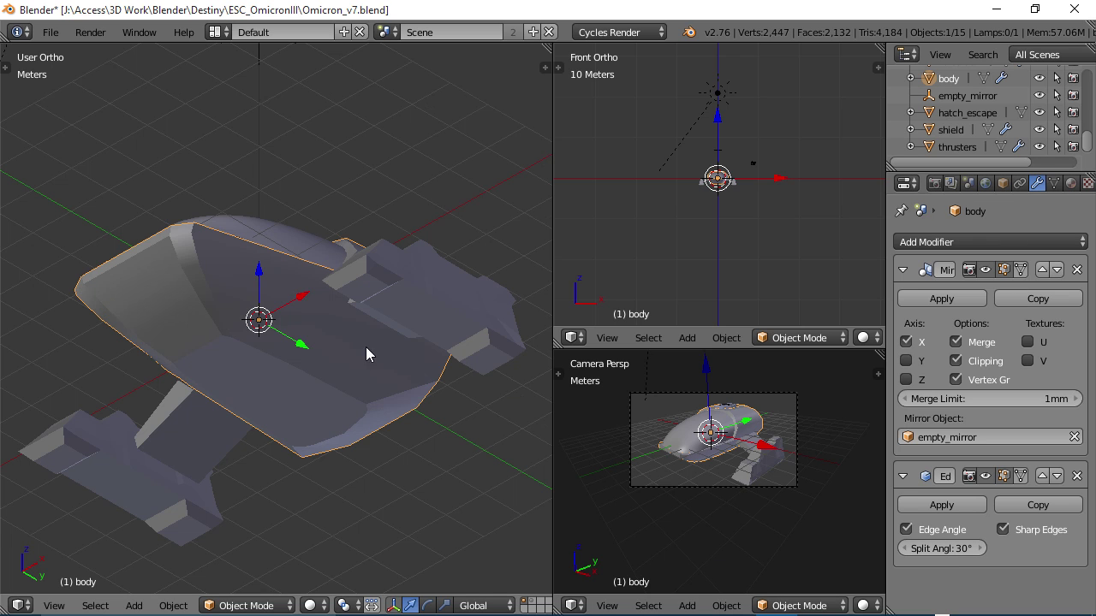
middle_drag(354, 350, 436, 313)
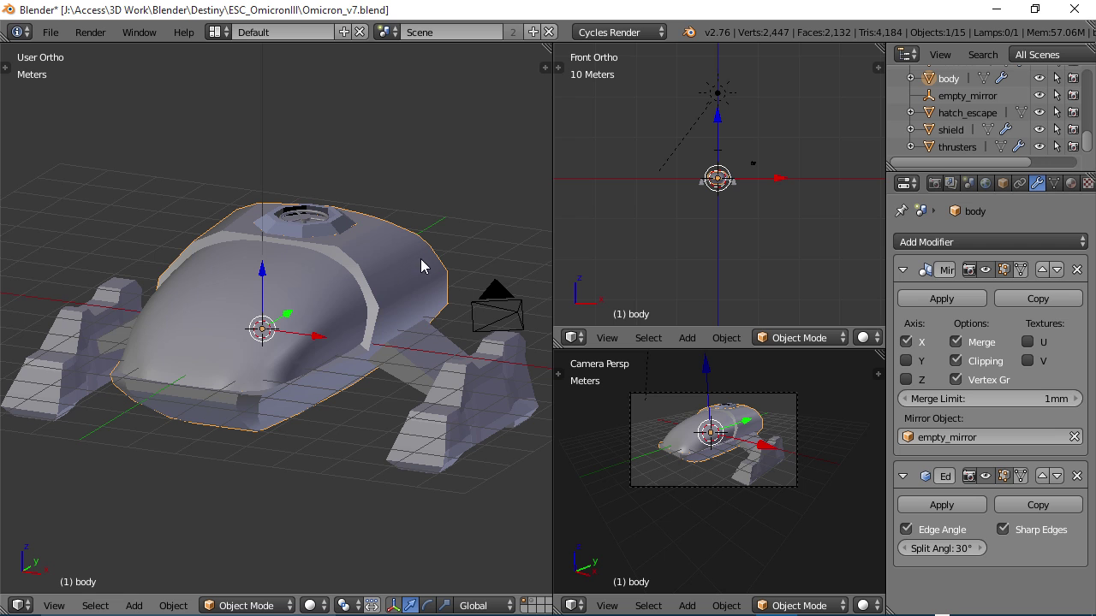
Step: Inspect the edge-split hull from several angles, then save over Omicron_v7.blend
mouse_move(423, 276)
middle_down()
mouse_move(419, 288)
mouse_move(367, 283)
mouse_move(373, 232)
mouse_move(306, 317)
mouse_move(314, 343)
mouse_move(383, 341)
mouse_move(303, 284)
mouse_move(303, 298)
mouse_move(274, 264)
mouse_move(265, 375)
mouse_move(403, 269)
middle_up()
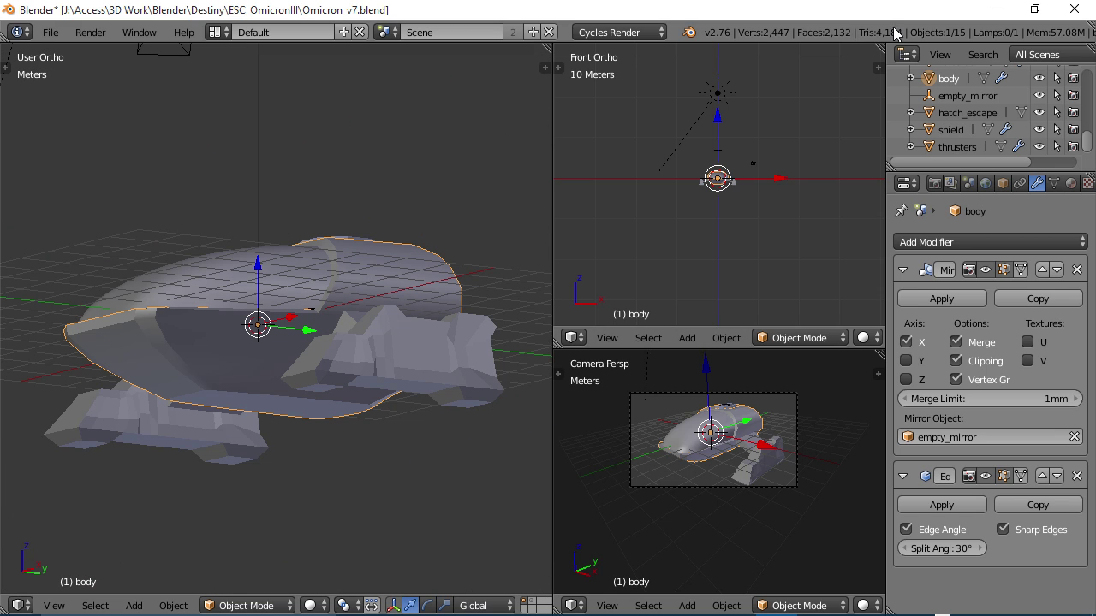
middle_drag(356, 305, 364, 338)
middle_drag(365, 294, 361, 269)
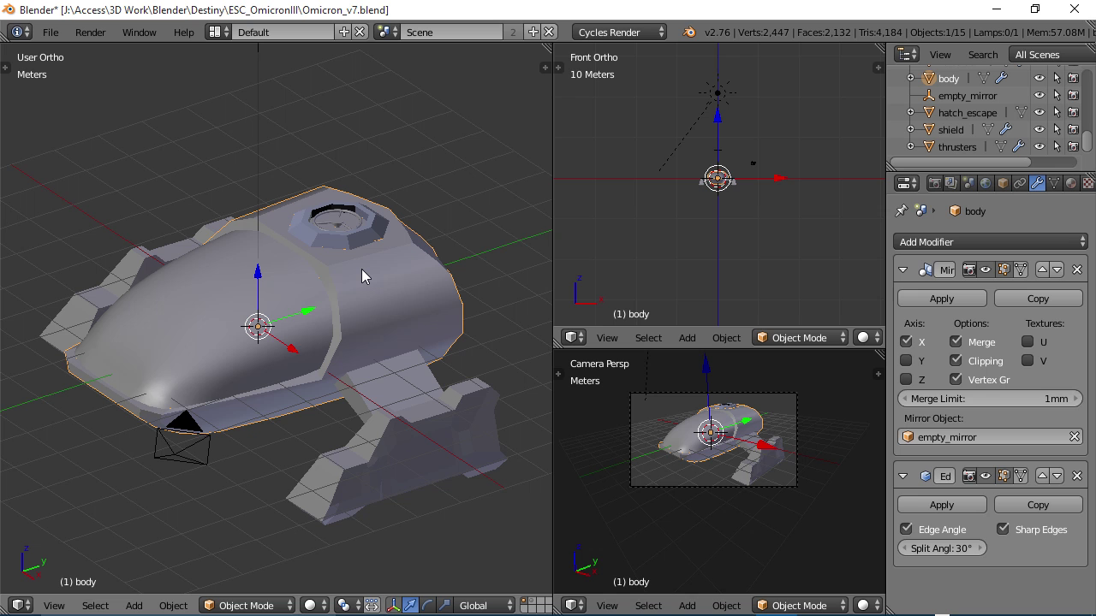
scroll(366, 290, up, 3)
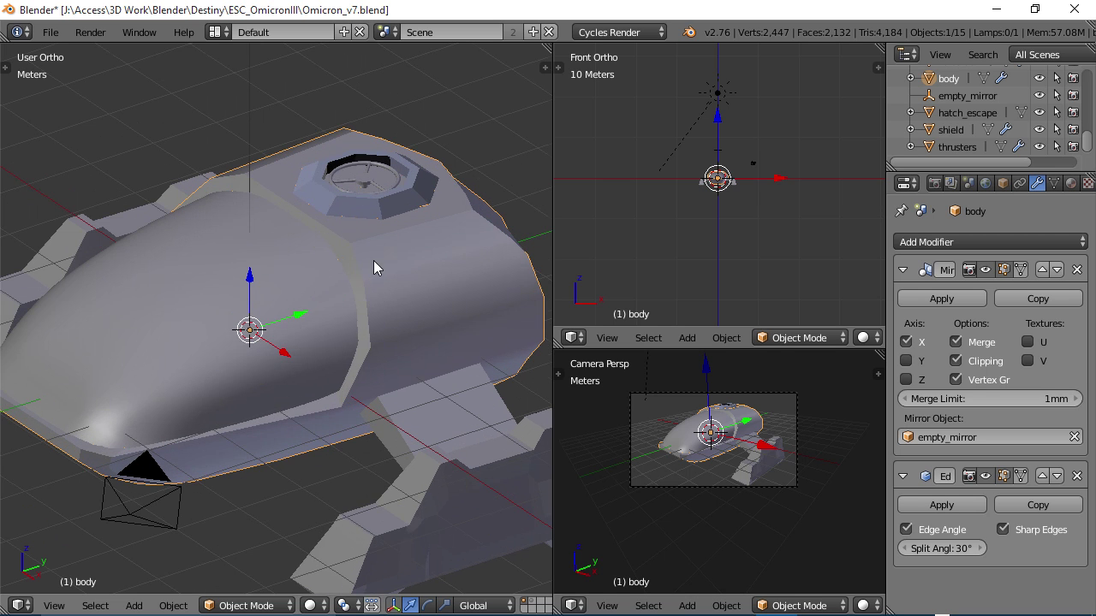
middle_drag(372, 362, 374, 389)
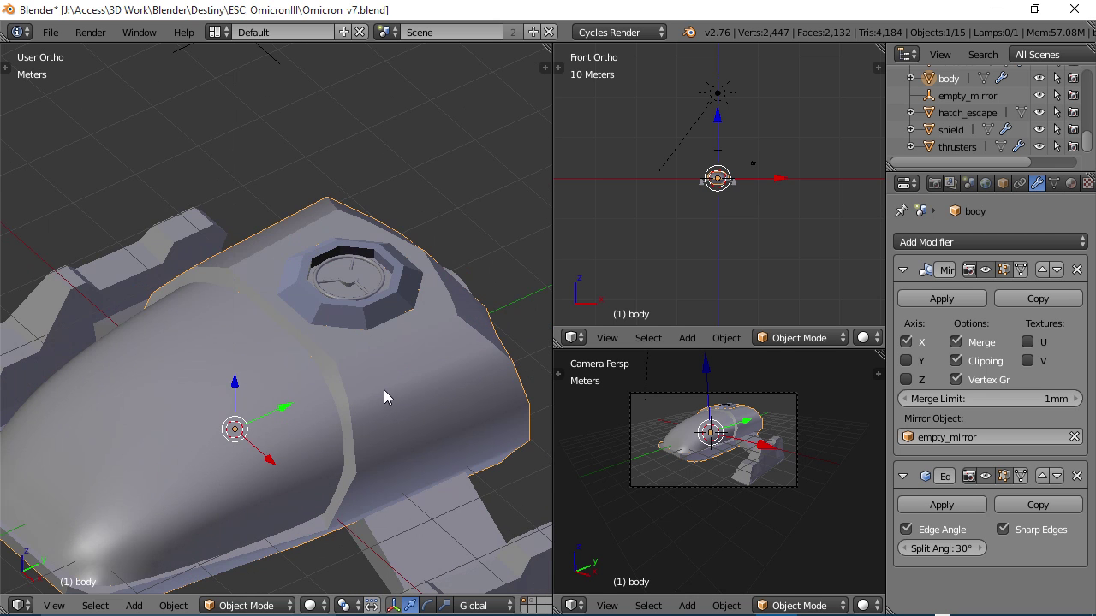
scroll(384, 391, down, 1)
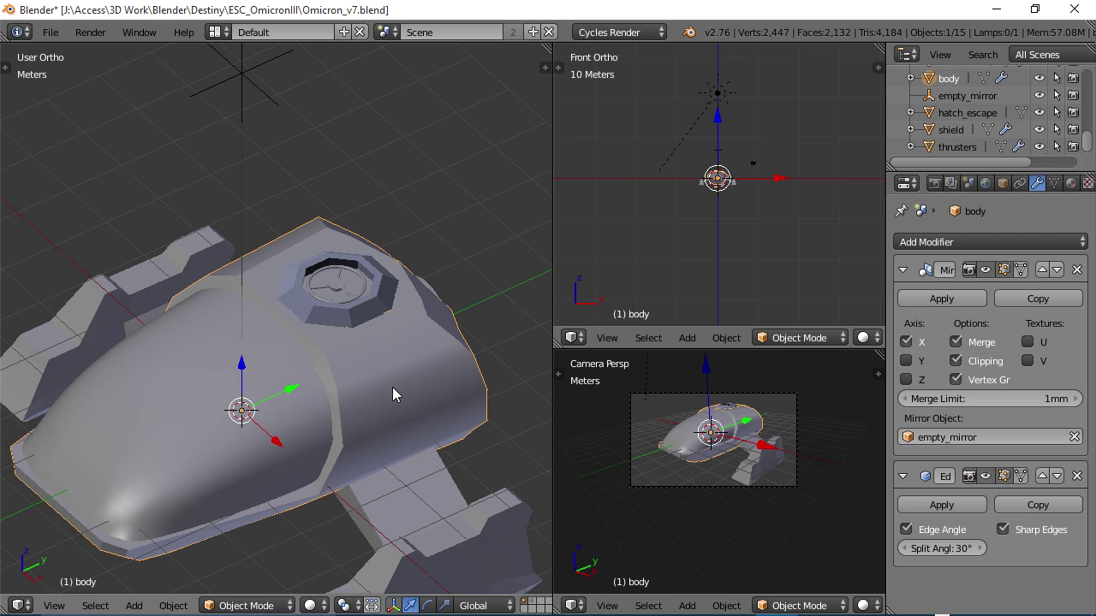
scroll(393, 391, down, 1)
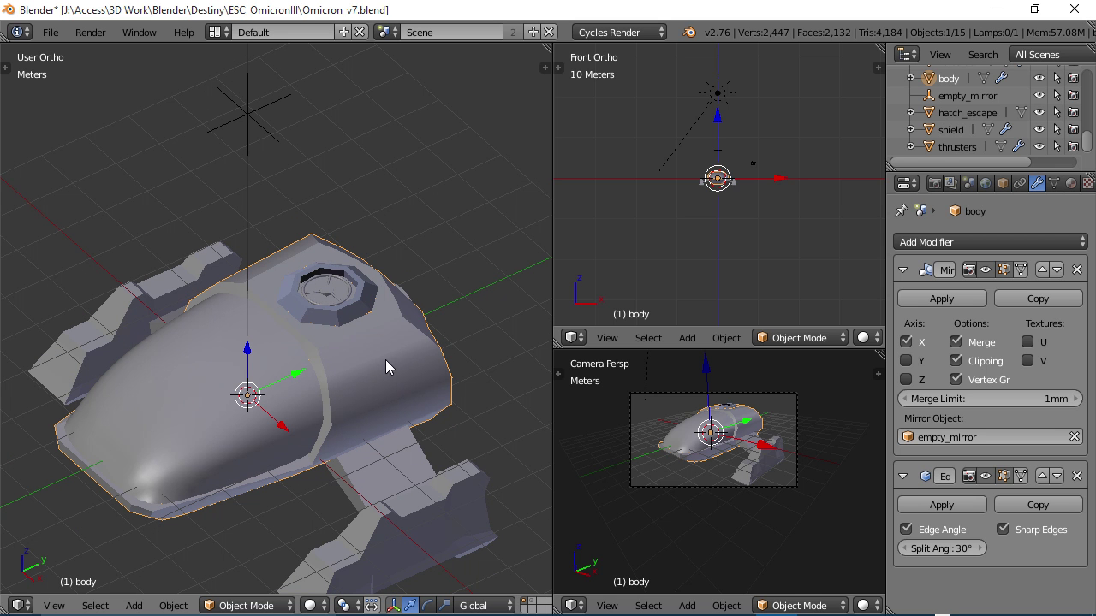
middle_drag(391, 342, 422, 314)
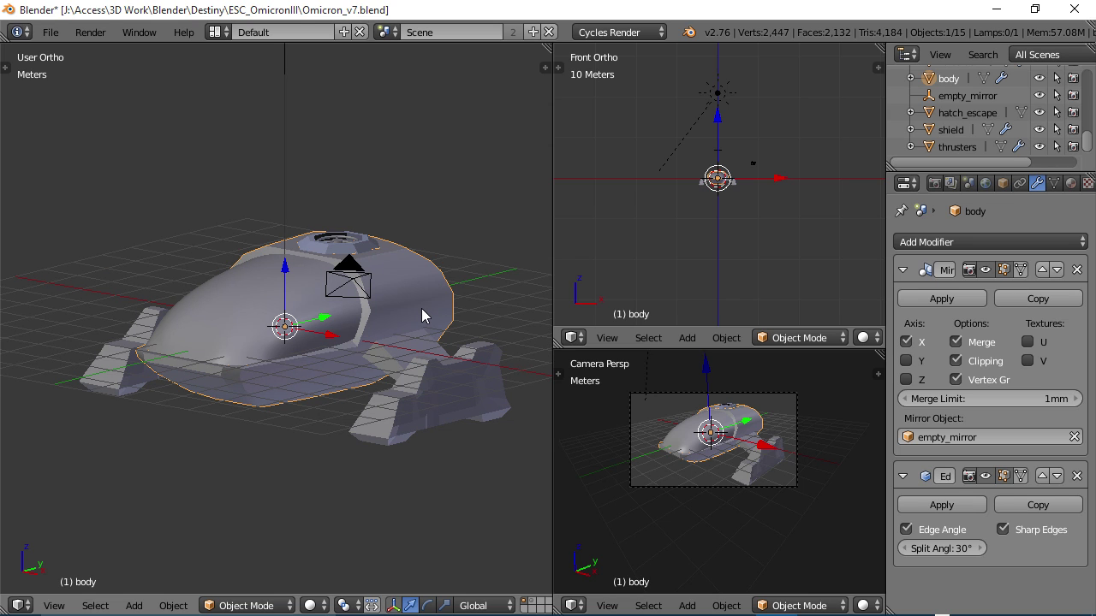
key(ctrl+s)
click(421, 310)
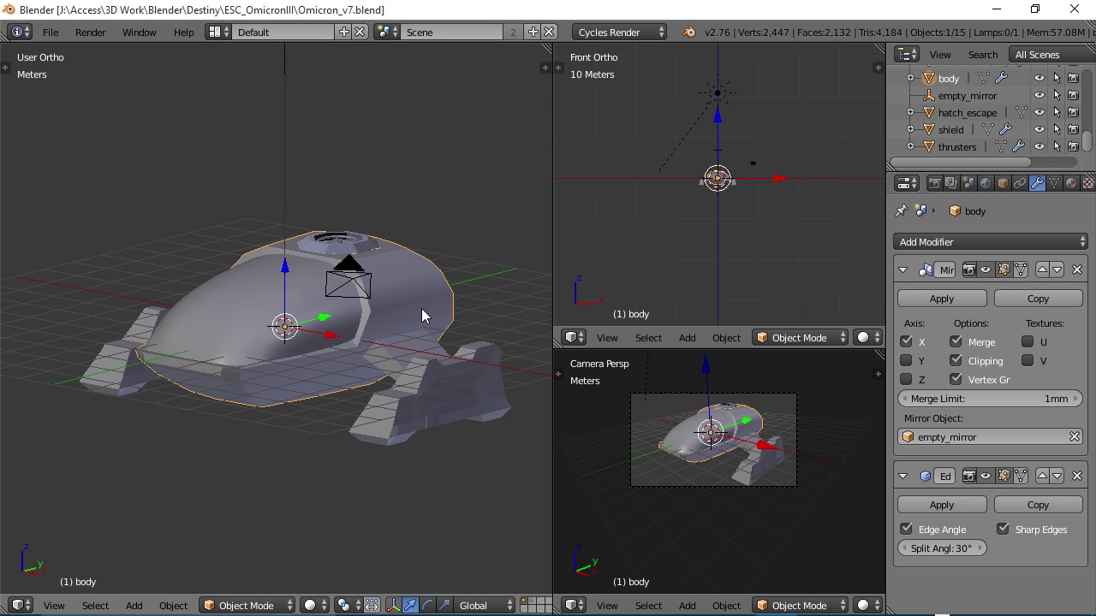
middle_drag(381, 328, 395, 359)
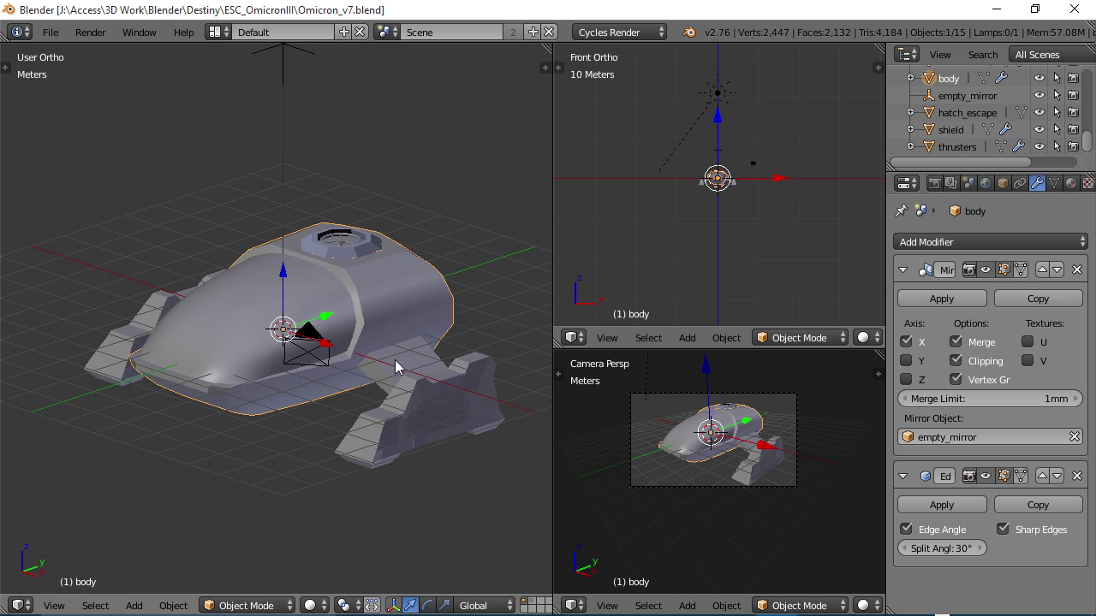
Step: Select the thrusters object and shade it smooth
right_click(444, 422)
key(t)
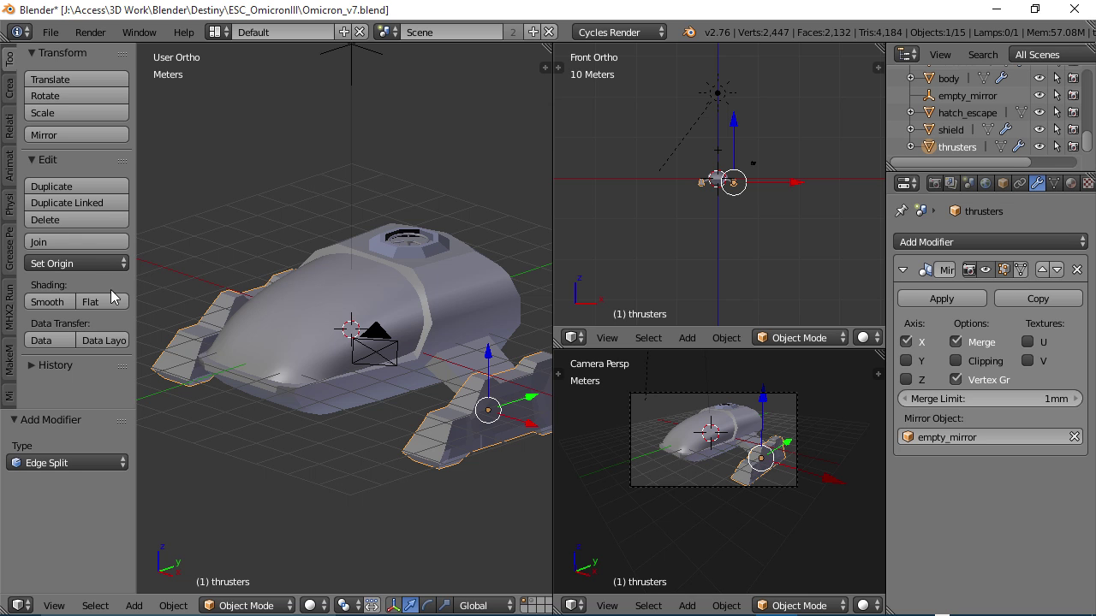
click(47, 307)
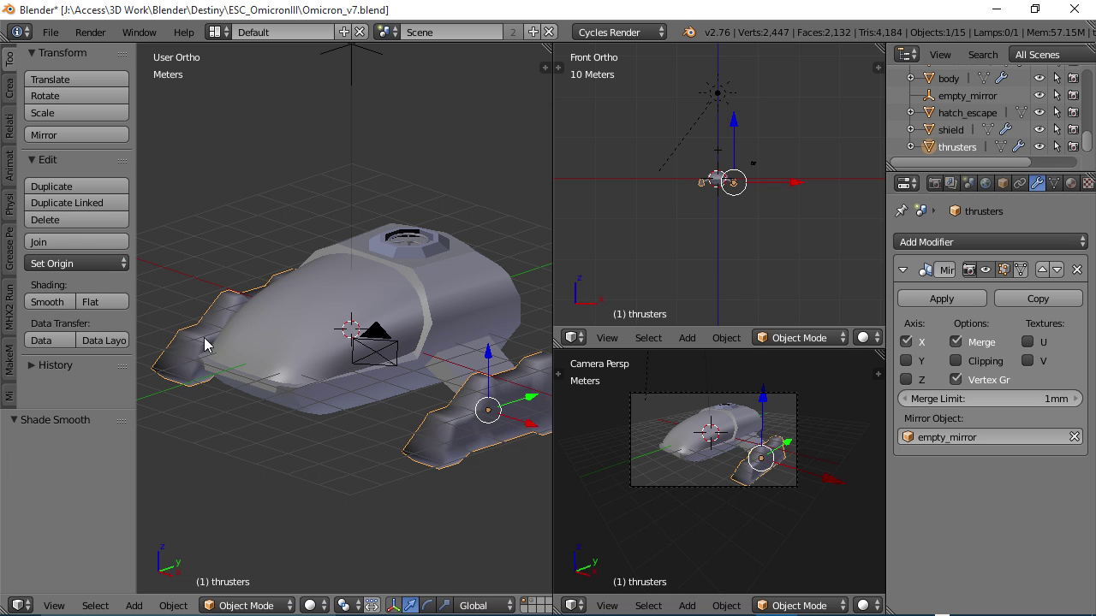
mouse_move(462, 385)
middle_down()
mouse_move(411, 381)
mouse_move(402, 358)
mouse_move(490, 375)
mouse_move(354, 325)
mouse_move(357, 351)
middle_up()
scroll(484, 385, up, 4)
middle_drag(368, 418, 371, 375)
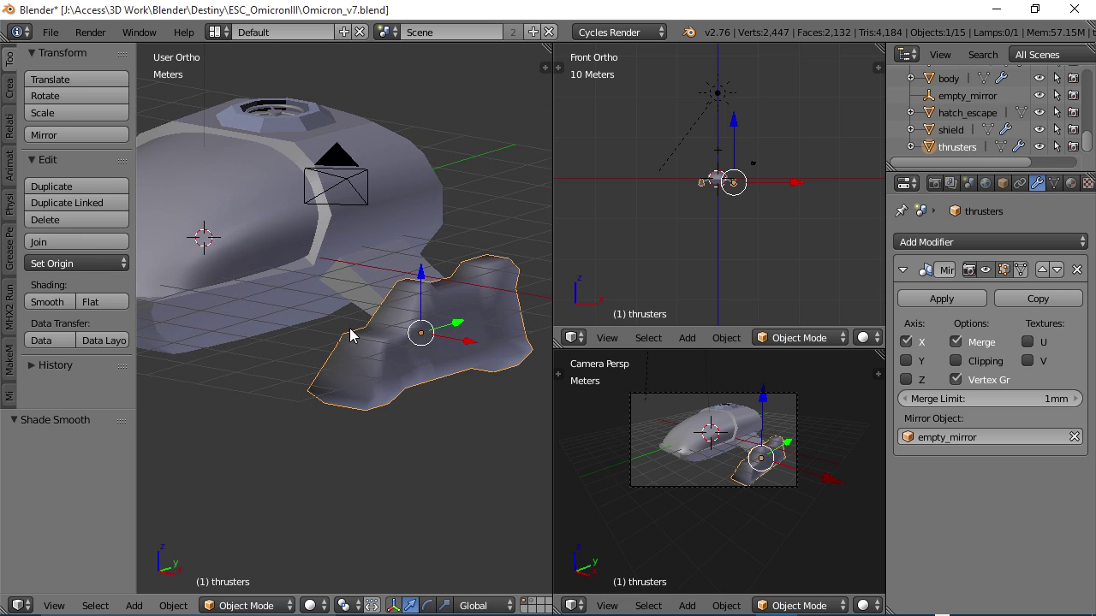
Step: Add an Edge Split modifier to the thrusters at the default 30° angle
click(1000, 243)
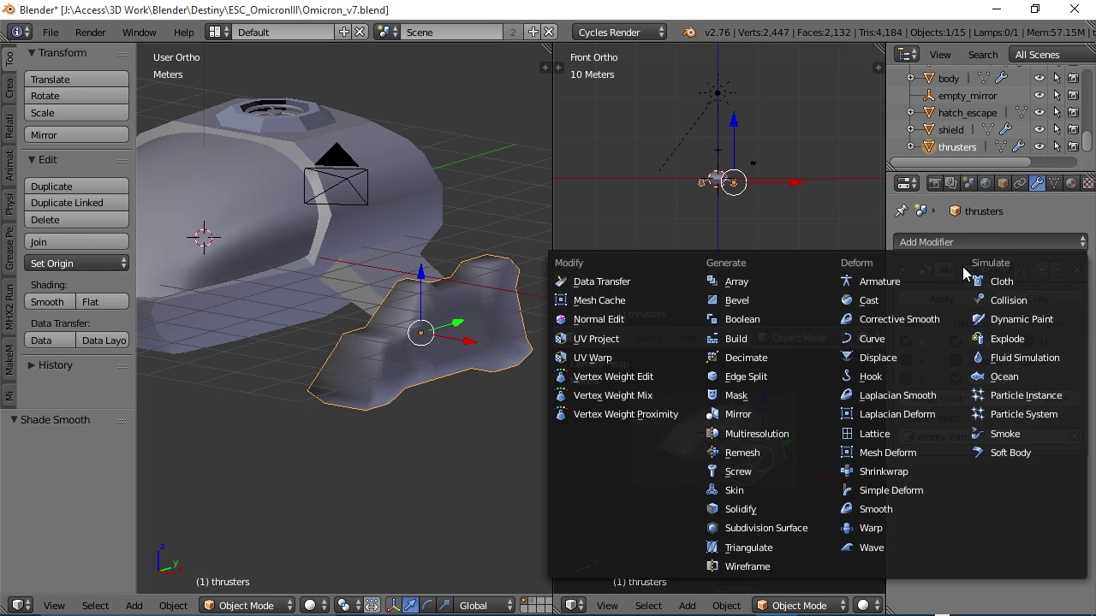
click(746, 380)
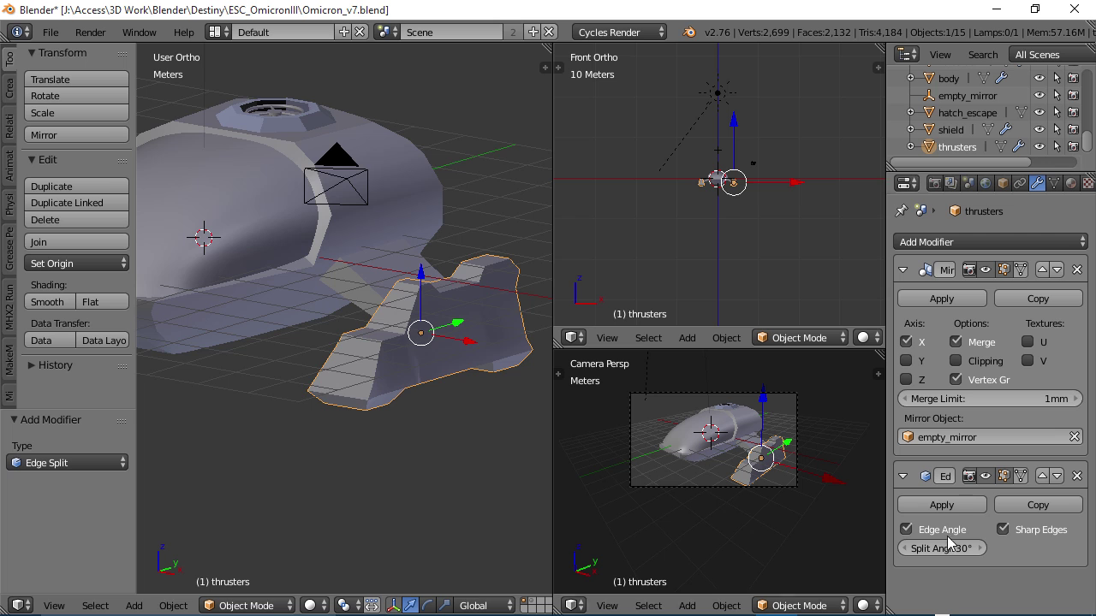
middle_drag(472, 397, 449, 374)
scroll(374, 266, down, 3)
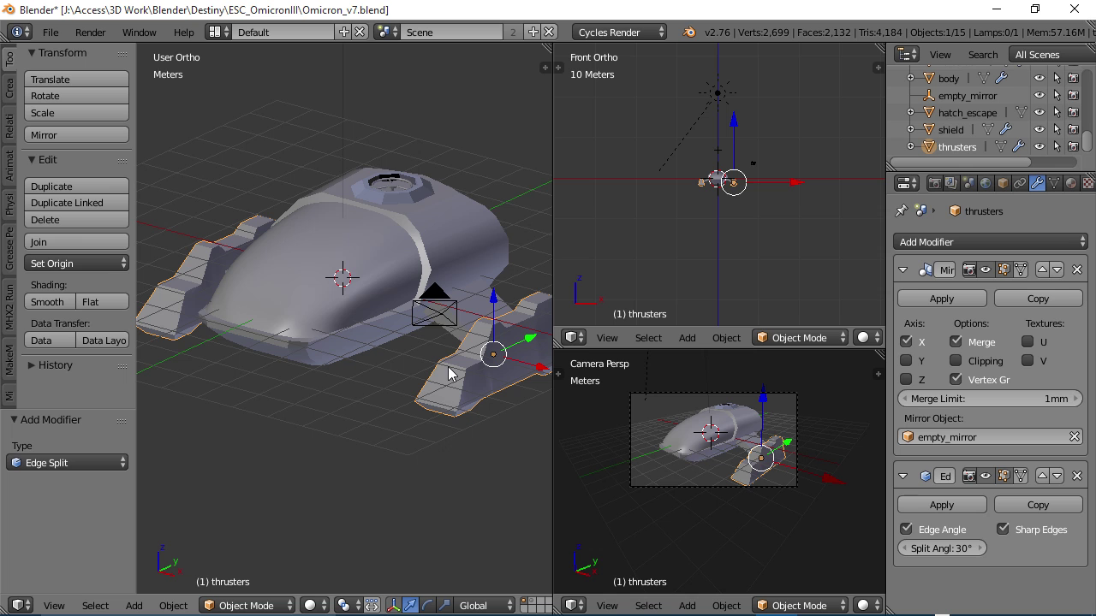
Step: Hide the tool shelf and orbit the whole ship from behind, both sides and the front
middle_drag(472, 411, 452, 414)
key(t)
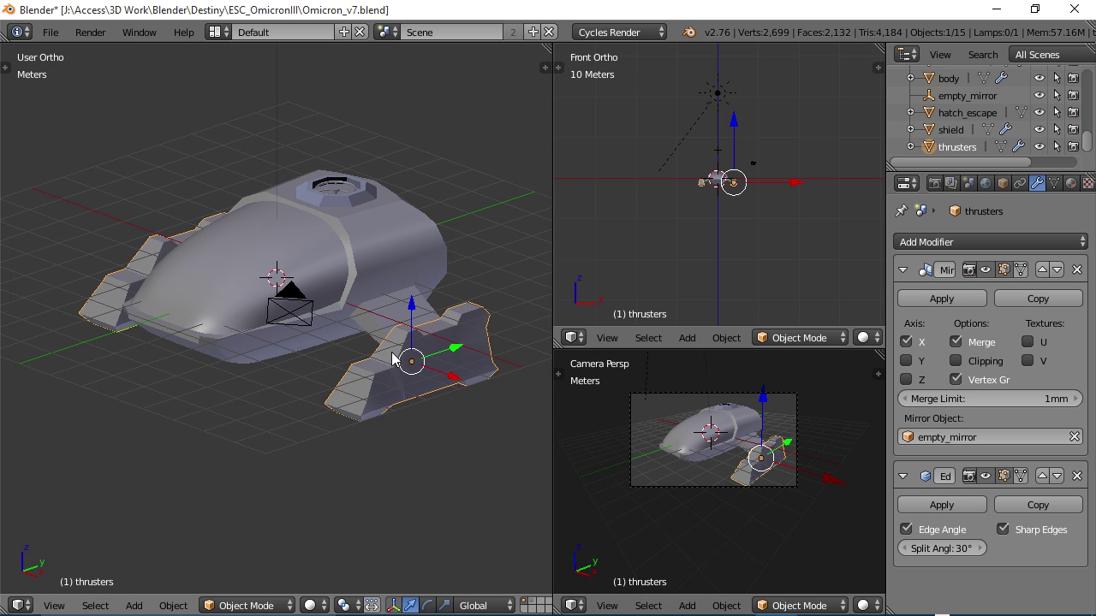
scroll(396, 355, up, 3)
scroll(395, 355, down, 4)
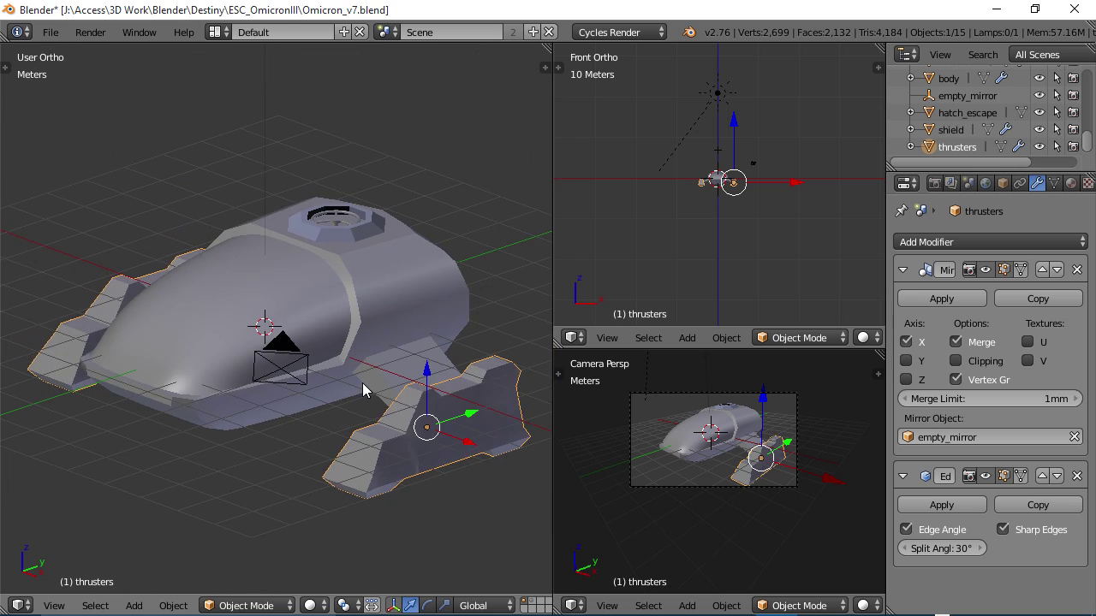
middle_drag(374, 391, 343, 399)
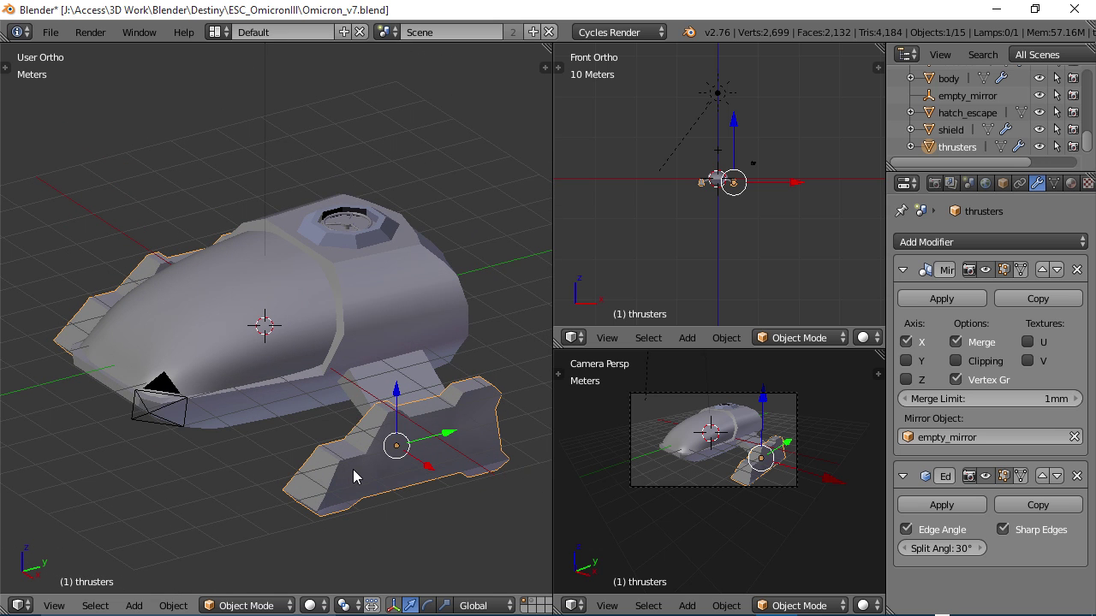
middle_drag(353, 469, 414, 382)
middle_drag(486, 346, 421, 391)
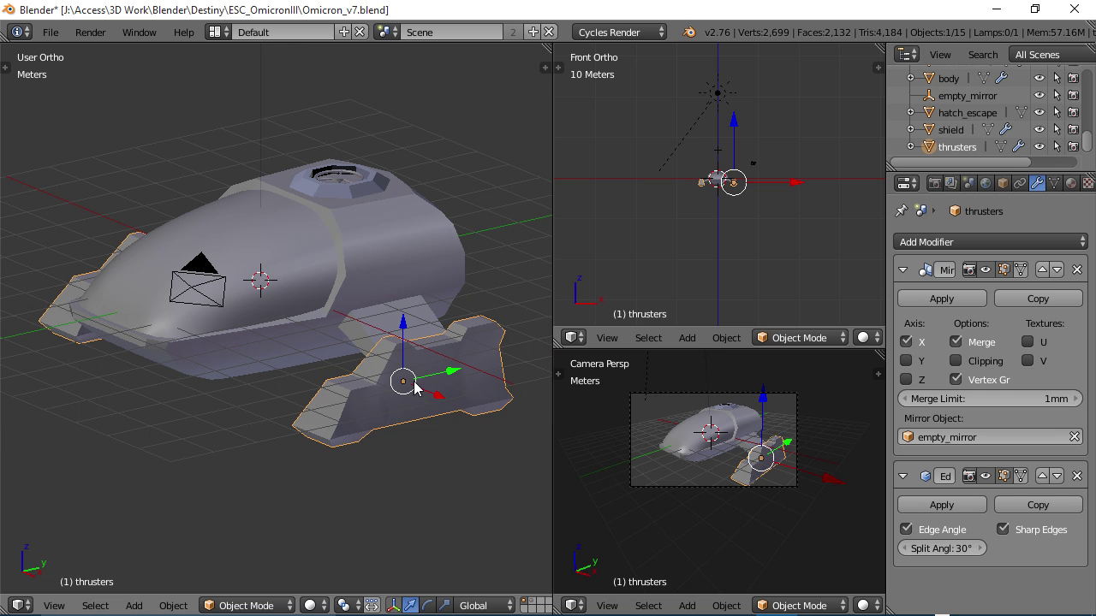
scroll(412, 384, up, 4)
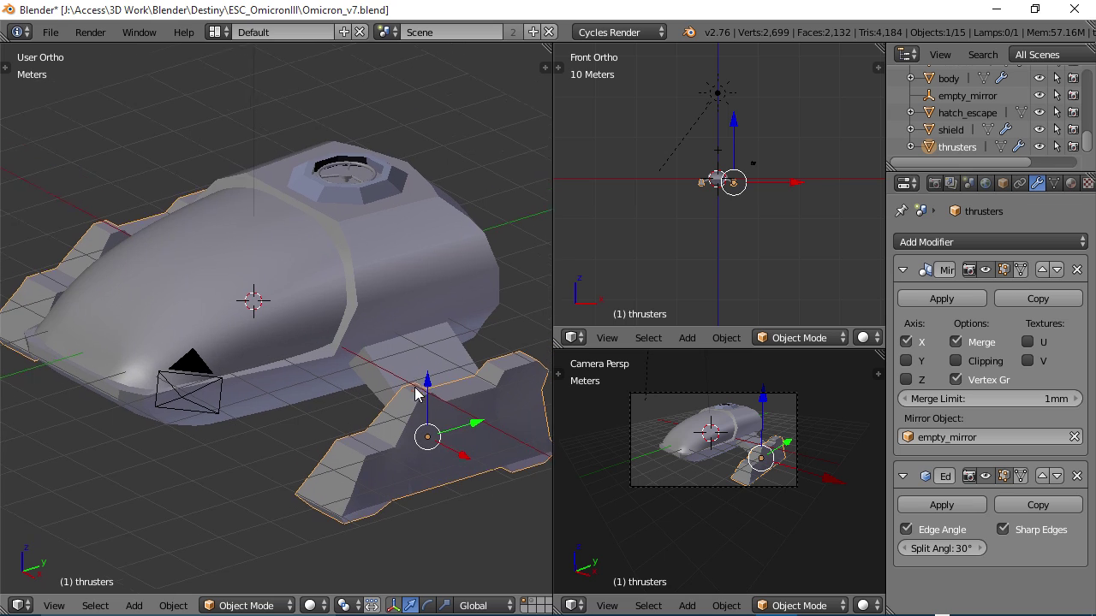
mouse_move(414, 400)
middle_down()
mouse_move(428, 452)
mouse_move(386, 350)
mouse_move(277, 325)
mouse_move(448, 434)
middle_up()
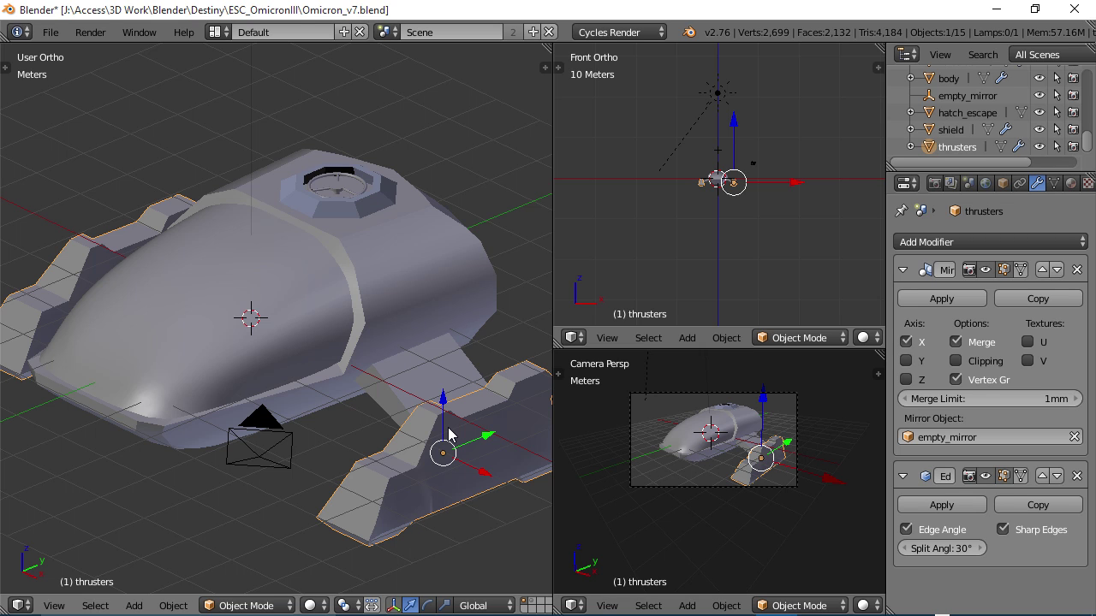
middle_drag(449, 411, 443, 344)
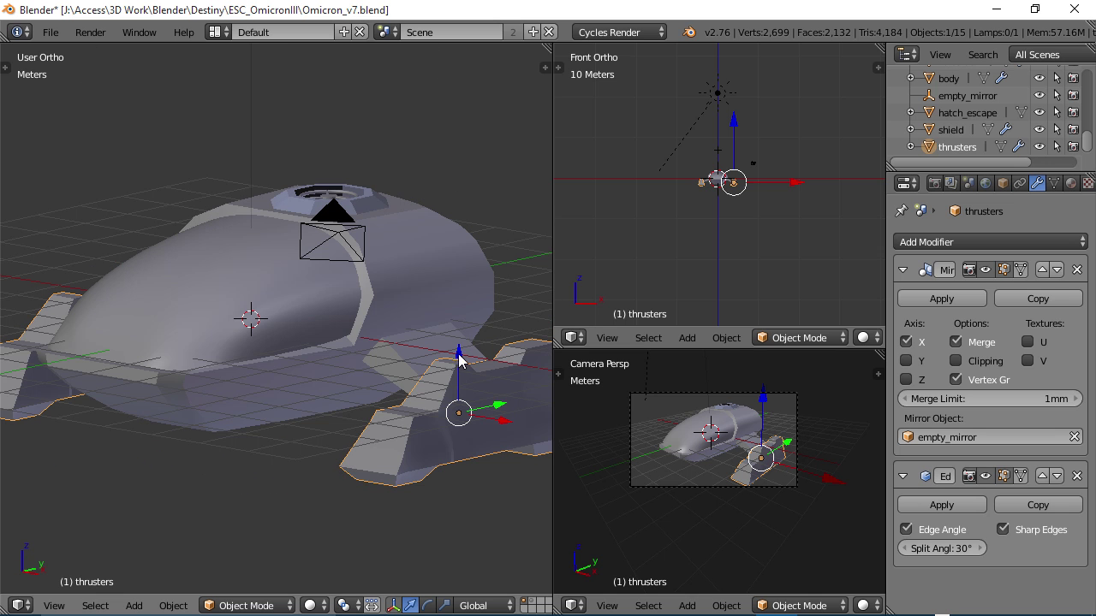
middle_drag(406, 331, 409, 253)
Step: Select the ship body and browse its material list without assigning anything
right_click(412, 282)
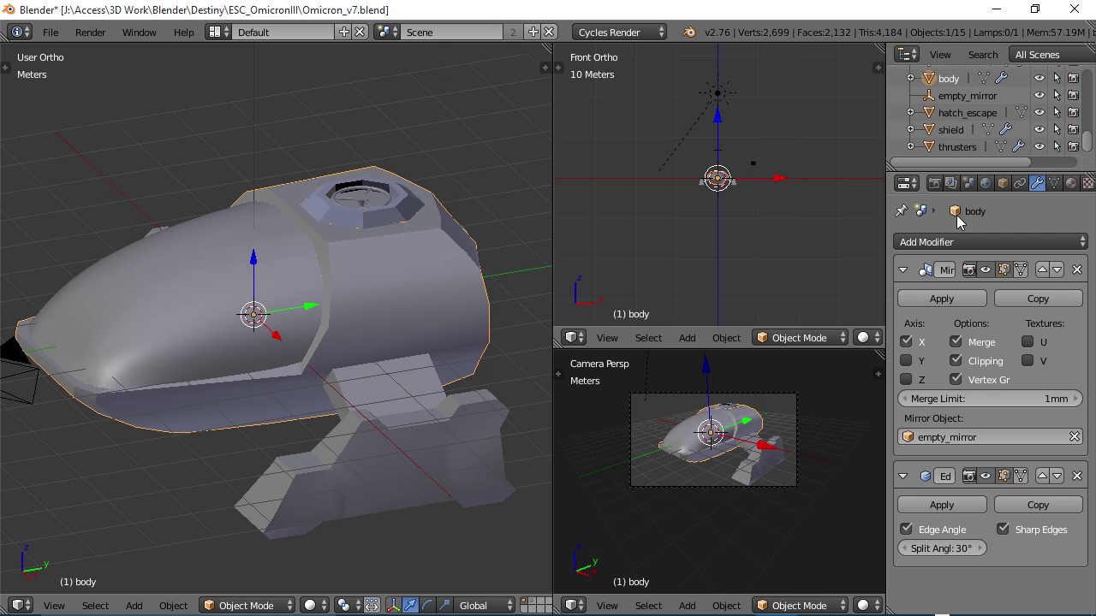
click(1070, 183)
click(904, 298)
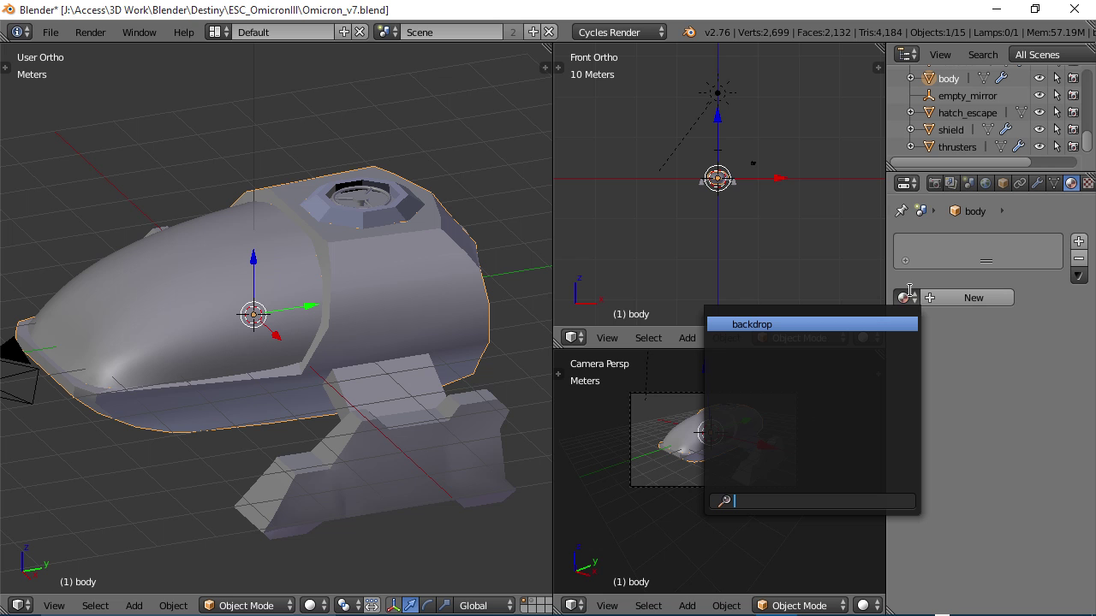
click(980, 350)
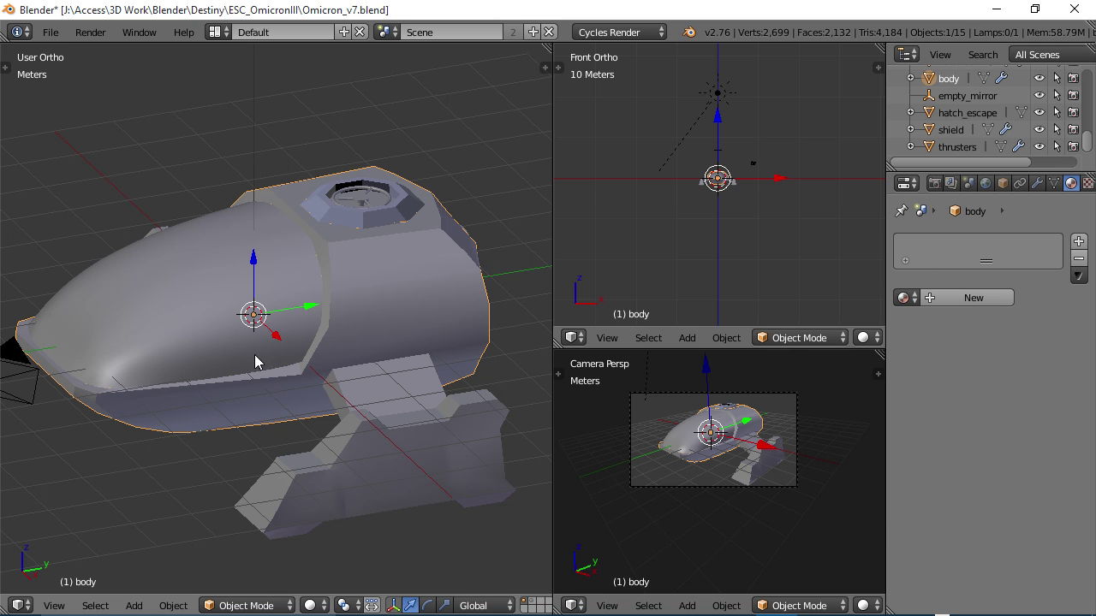
middle_drag(265, 352, 381, 376)
Step: Create a new material for the body and name it white_glossy
click(966, 297)
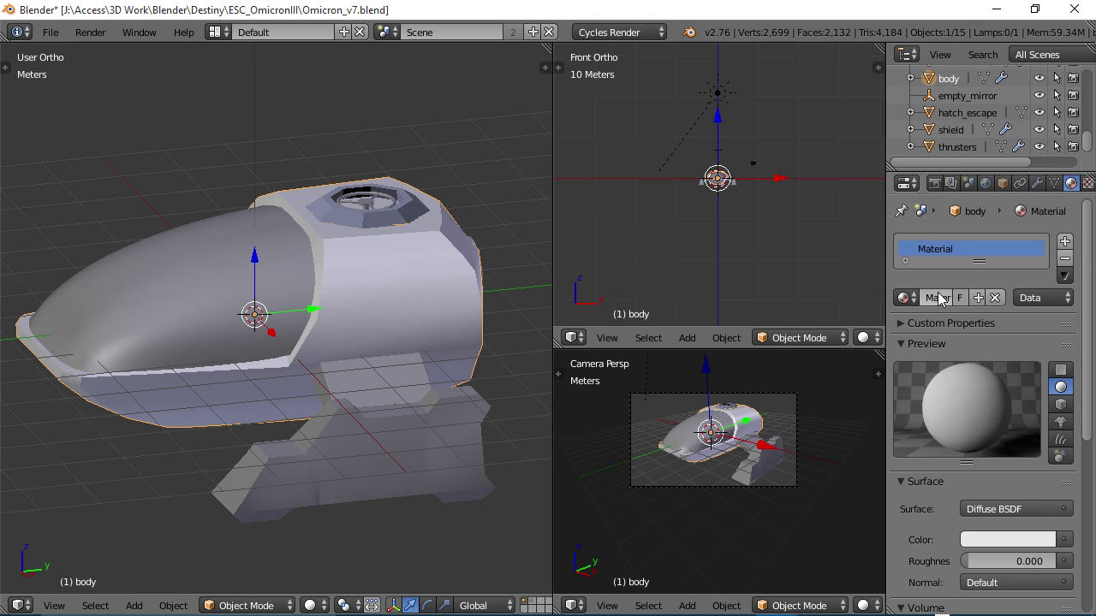
click(939, 298)
text(wi)
text(ite)
key(Return)
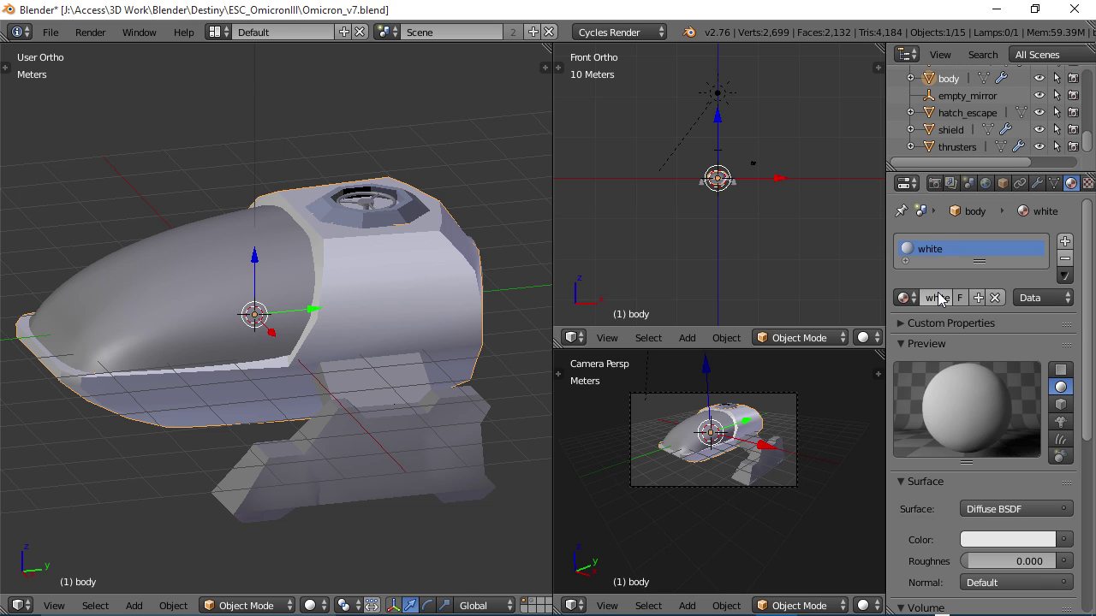
click(939, 298)
text(_glossy)
key(Return)
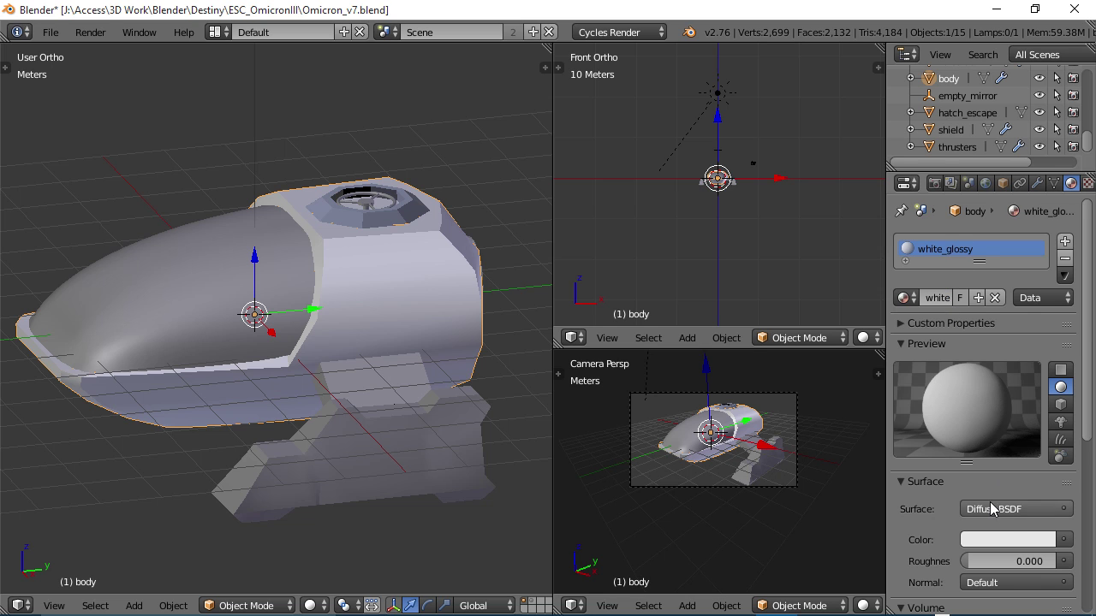
Step: Set the white_glossy Diffuse BSDF colour value to 0.894 grey
middle_drag(368, 312, 389, 352)
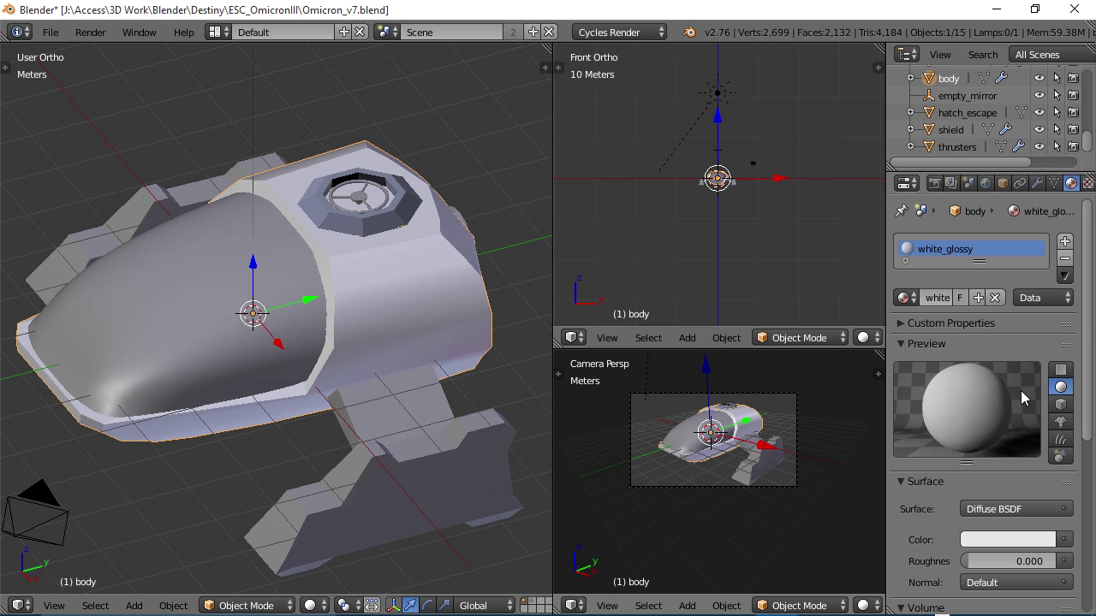
mouse_move(442, 312)
middle_down()
mouse_move(428, 301)
mouse_move(453, 321)
middle_up()
middle_drag(400, 260, 403, 323)
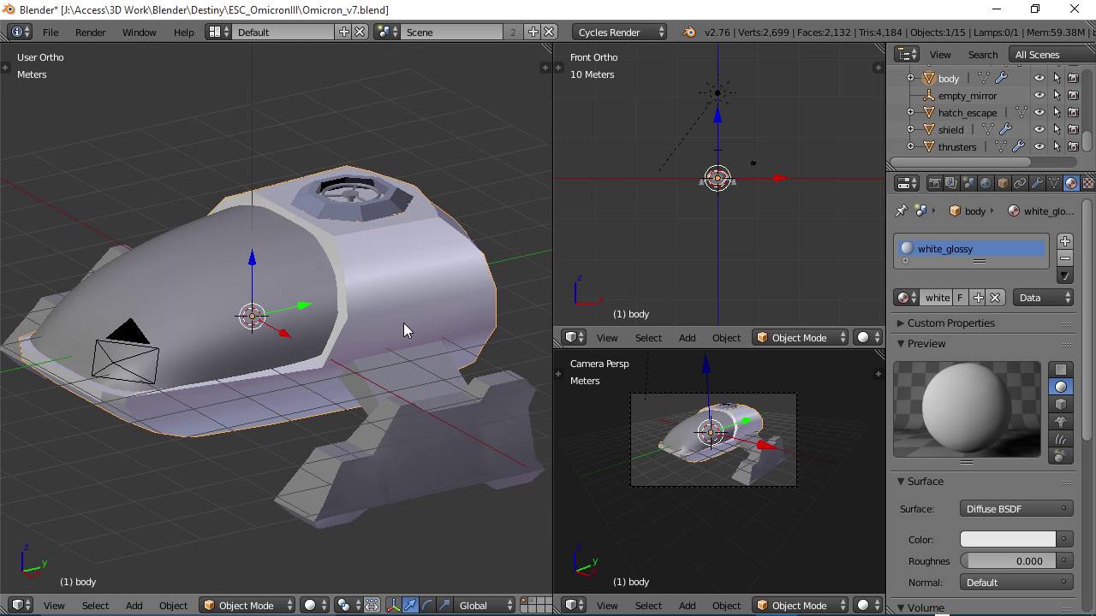
click(1005, 539)
click(1042, 297)
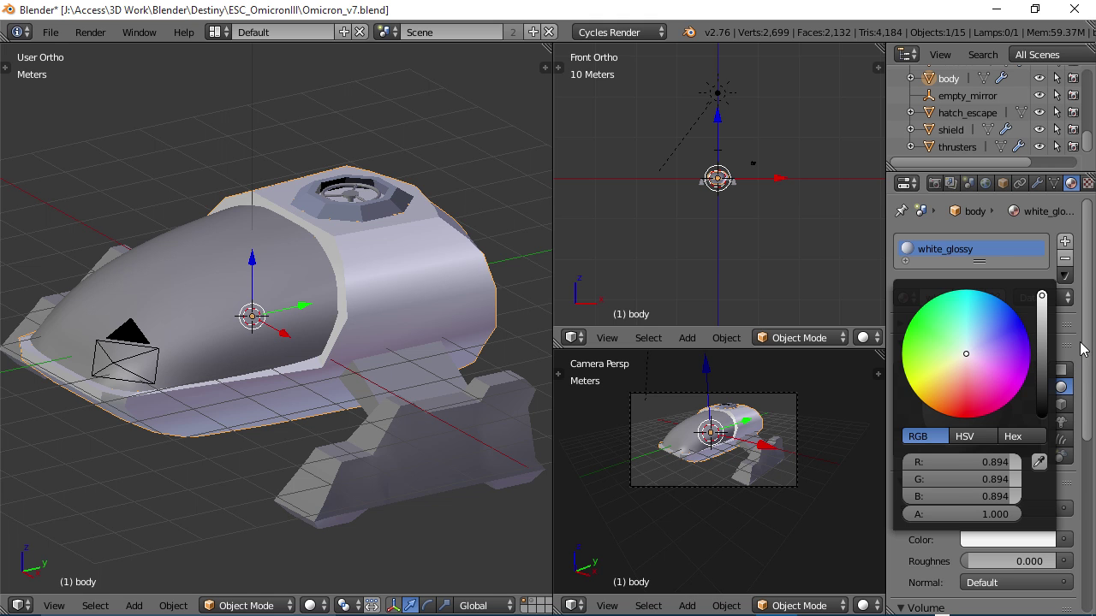
middle_drag(342, 315, 345, 287)
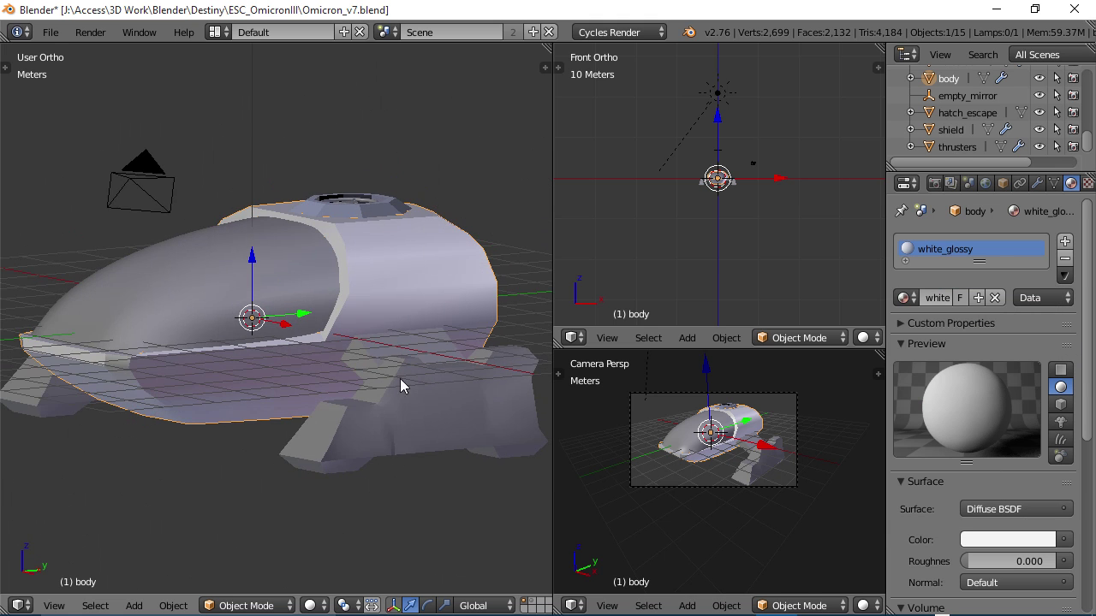
Step: Select the thrusters, assign them the existing white_glossy material, and orbit to inspect them
middle_drag(421, 407, 421, 418)
right_click(425, 446)
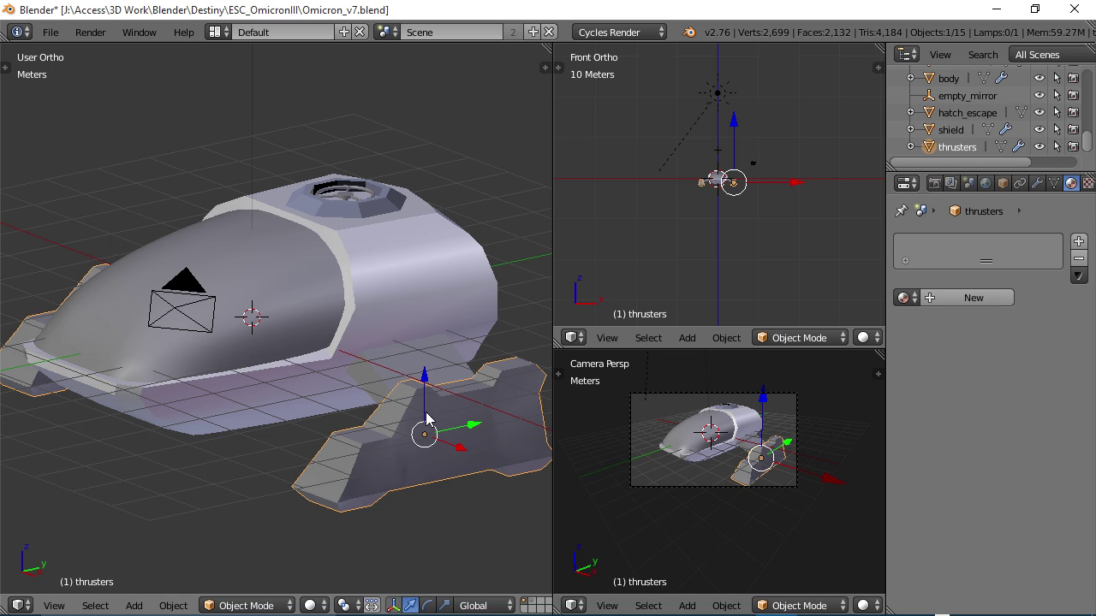
click(902, 298)
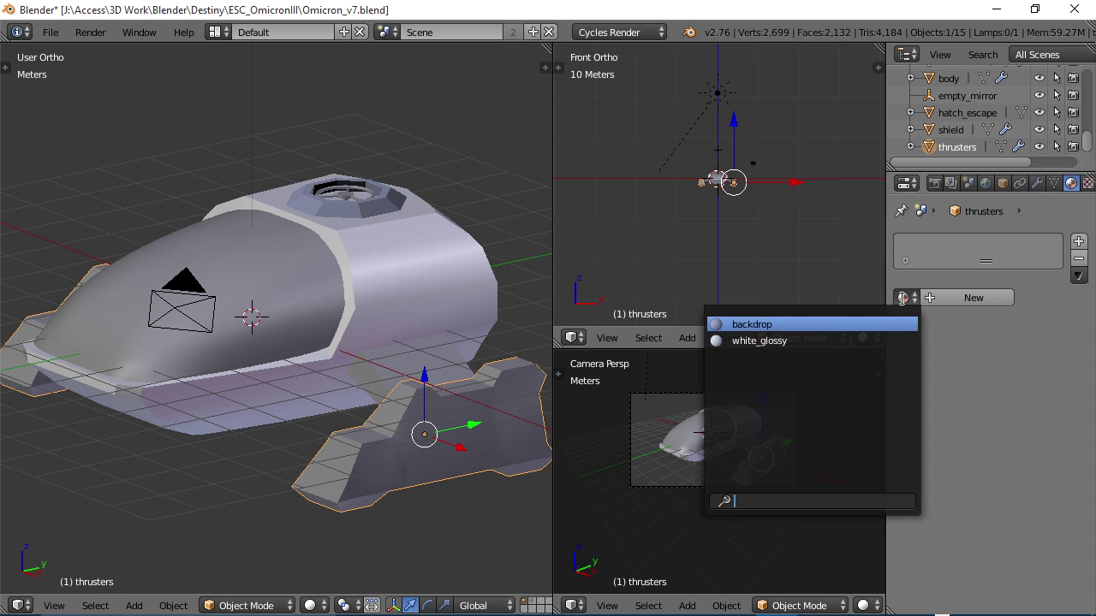
click(763, 340)
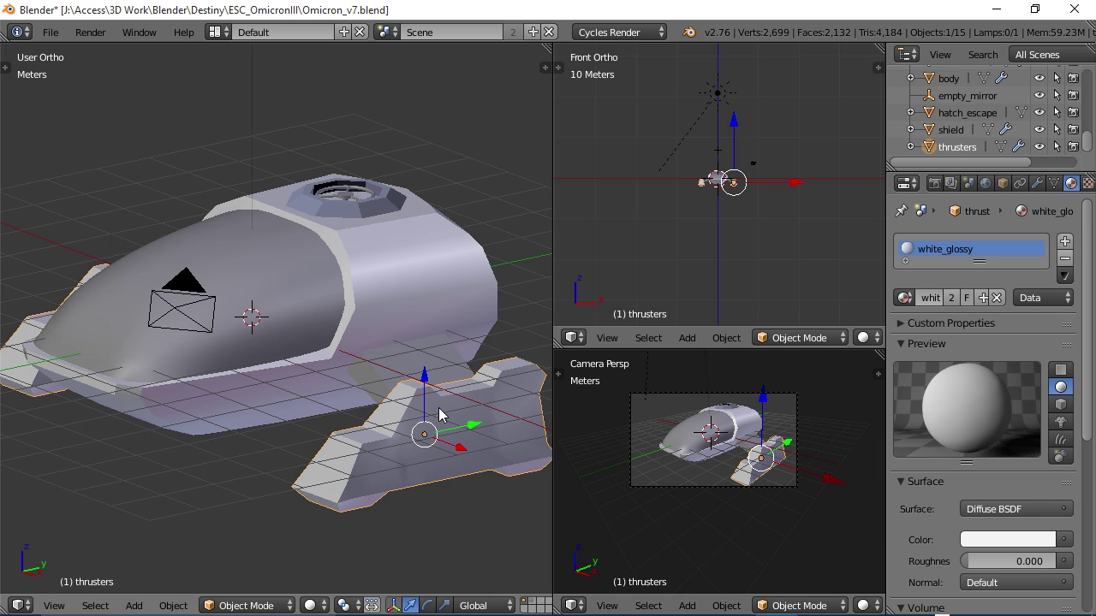
middle_drag(445, 444, 463, 471)
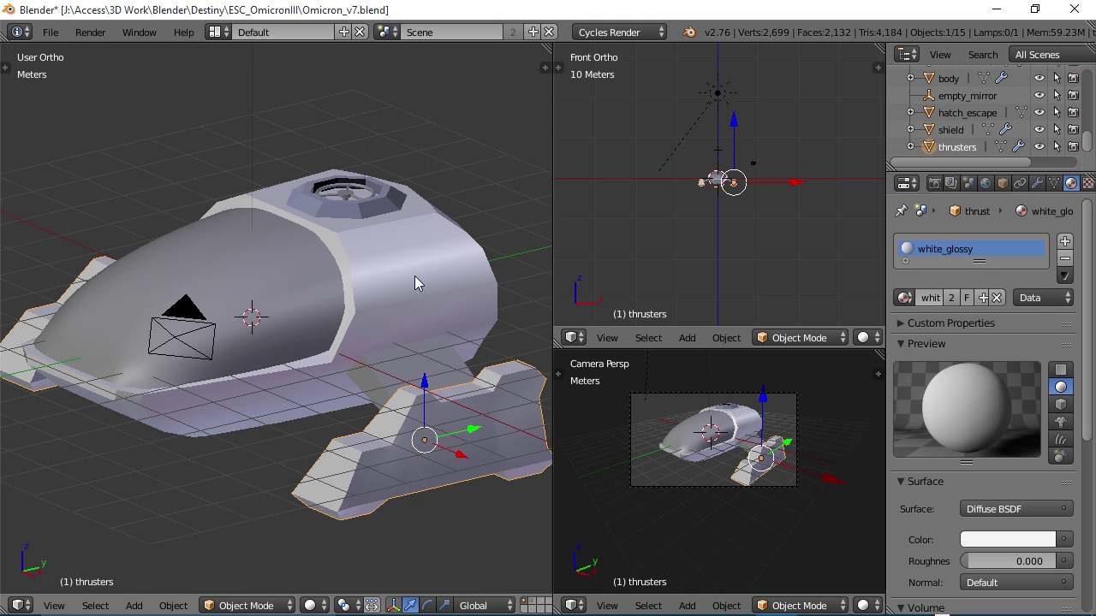
middle_drag(416, 281, 396, 325)
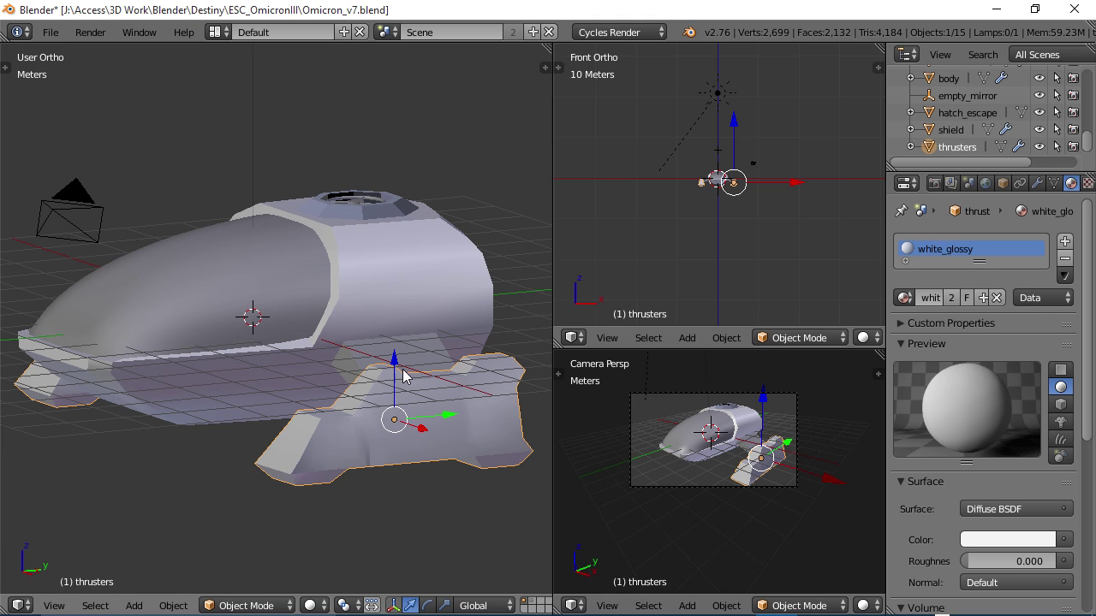
middle_drag(357, 420, 342, 466)
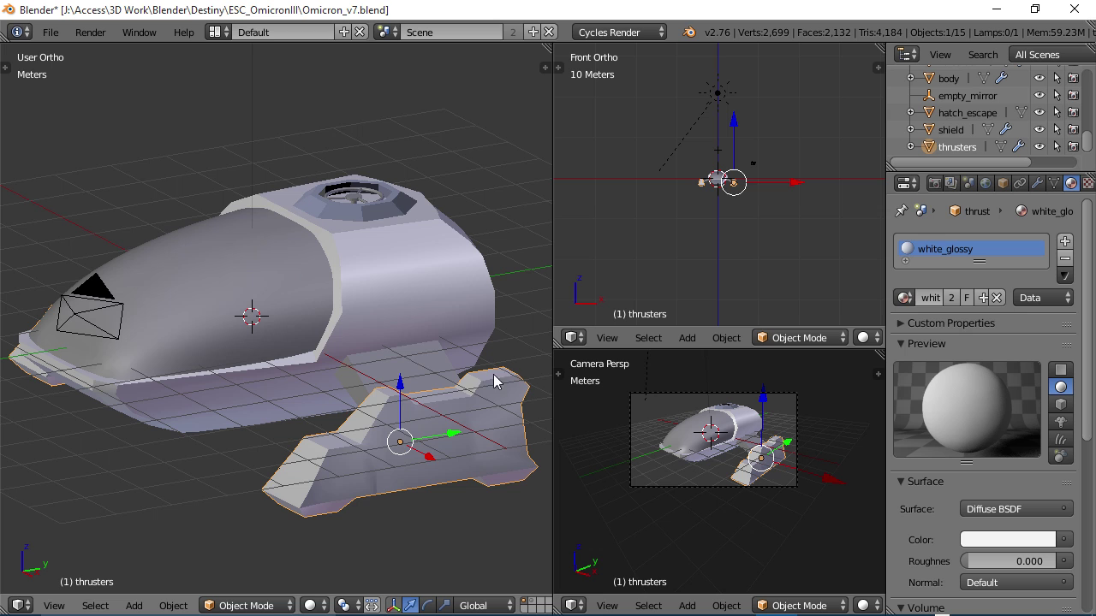
middle_drag(366, 440, 391, 416)
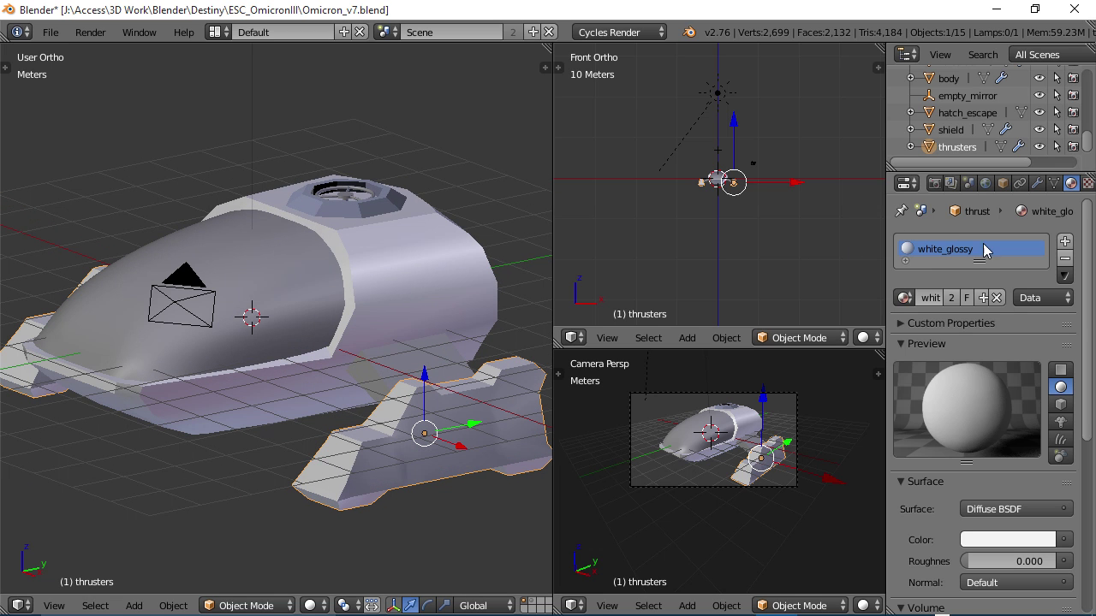
middle_drag(482, 407, 458, 428)
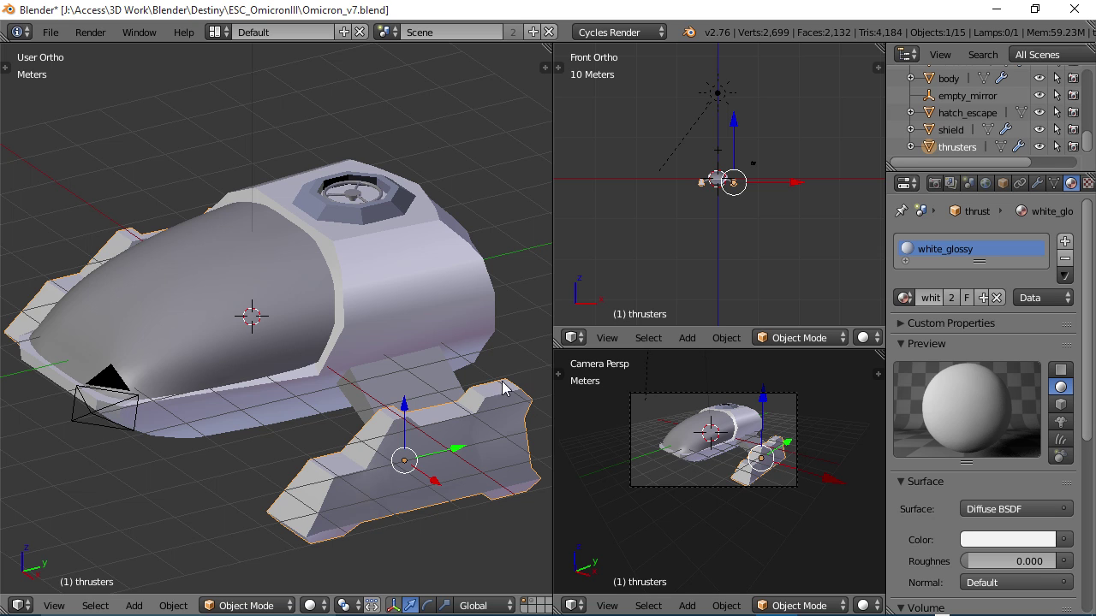
middle_drag(457, 411, 462, 420)
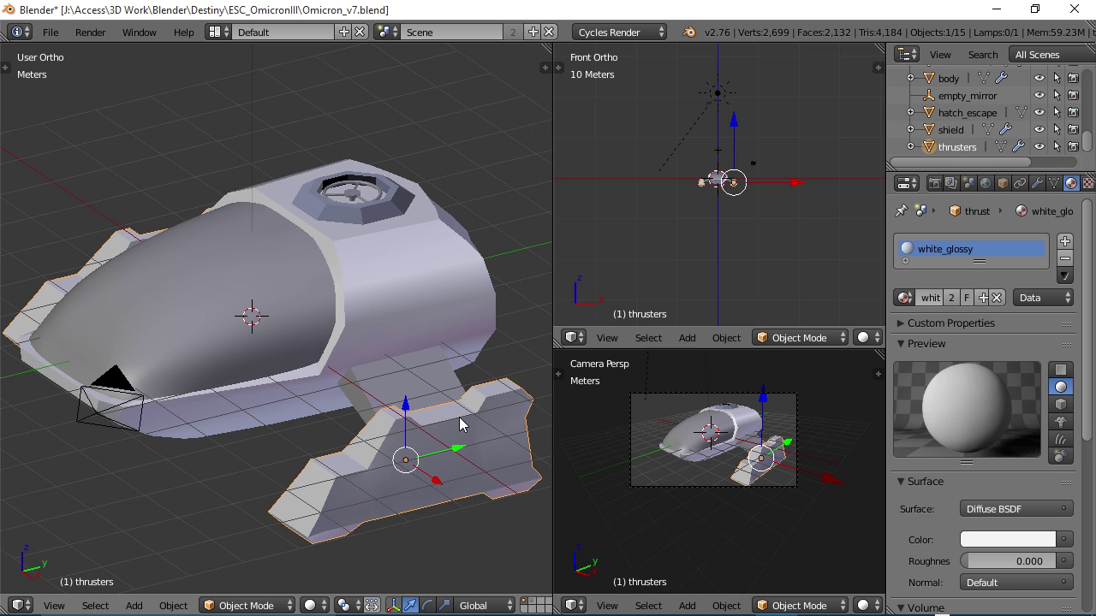
Step: Add a new thrusters material named white_thrusters and remove their white_glossy slot
click(1065, 246)
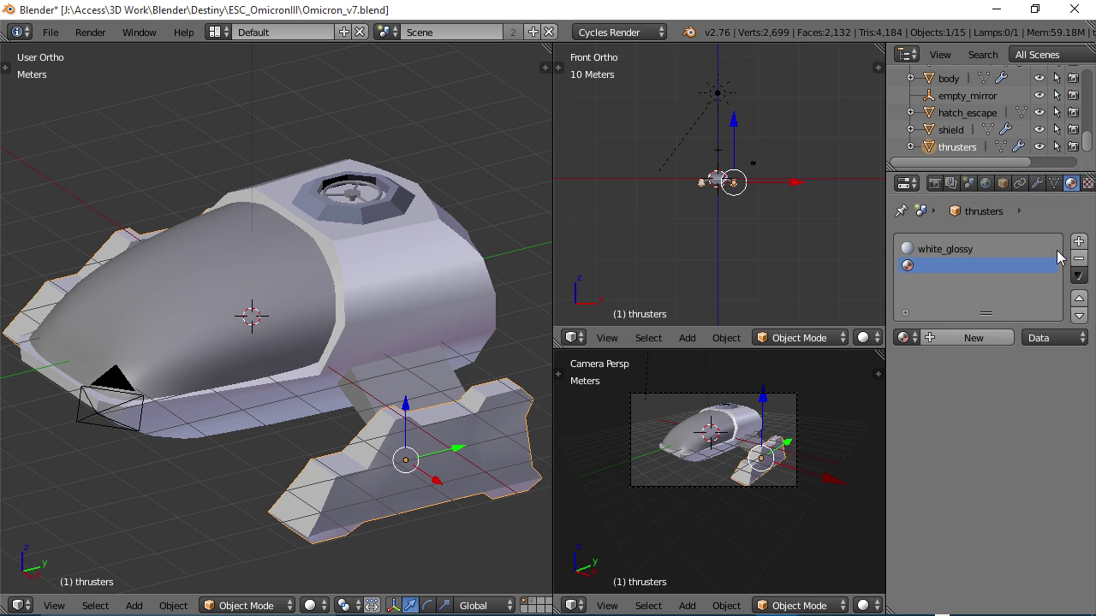
click(945, 336)
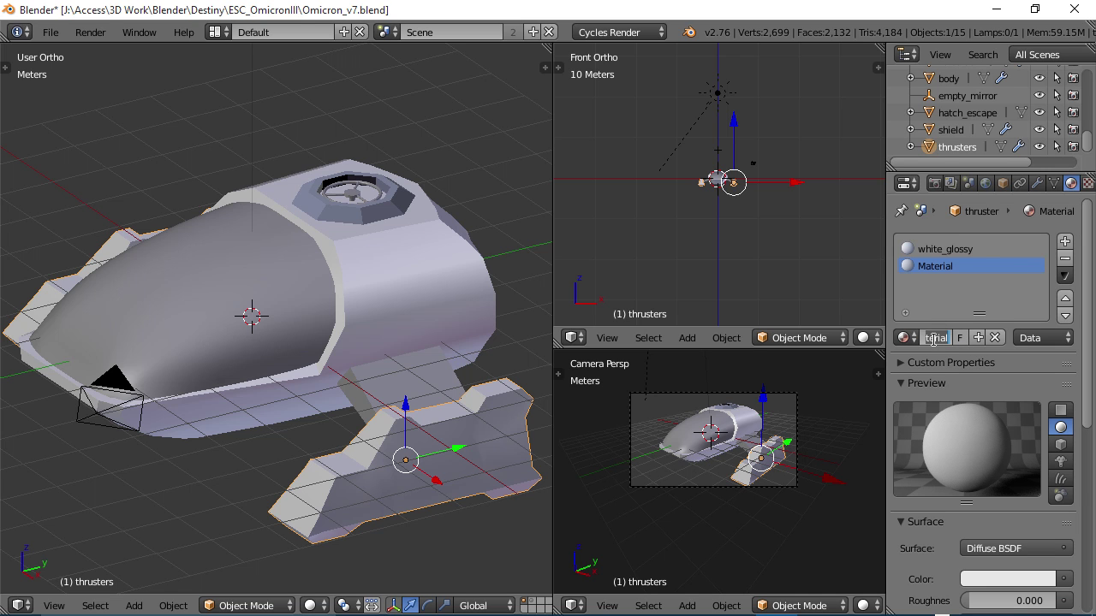
text(white_thrusters)
key(Return)
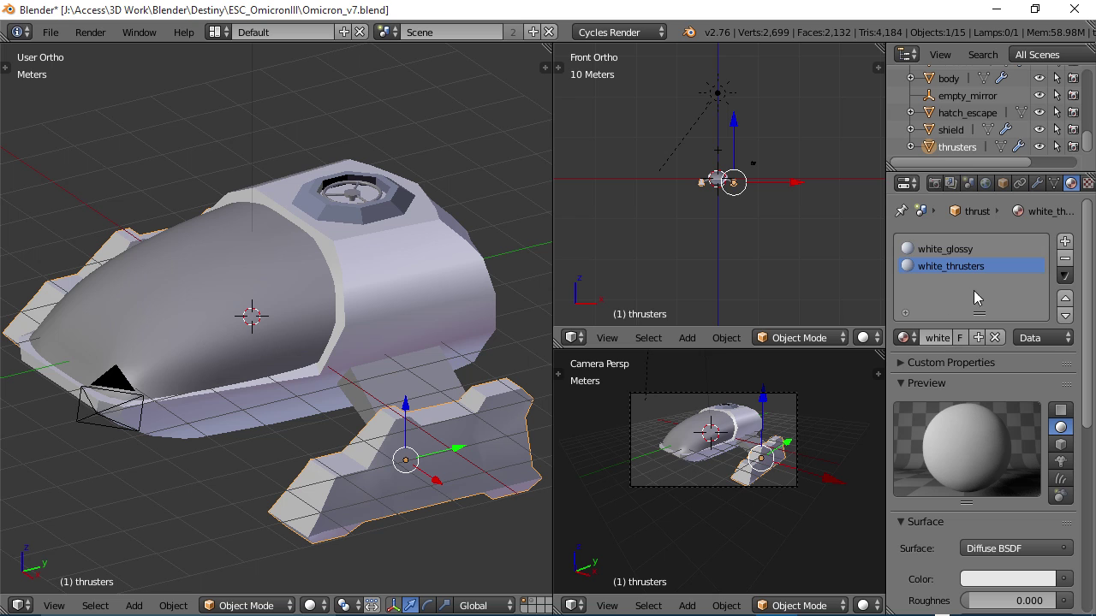
click(942, 249)
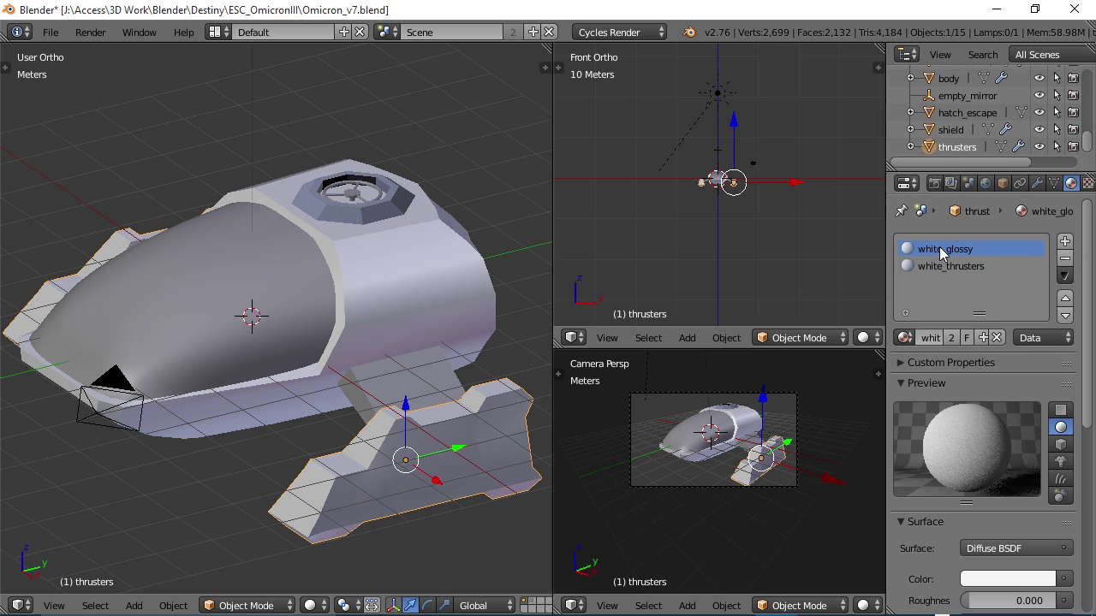
click(1066, 261)
Step: Check the body's material, reselect the thrusters, and orbit to a front-above view
middle_drag(337, 428, 336, 420)
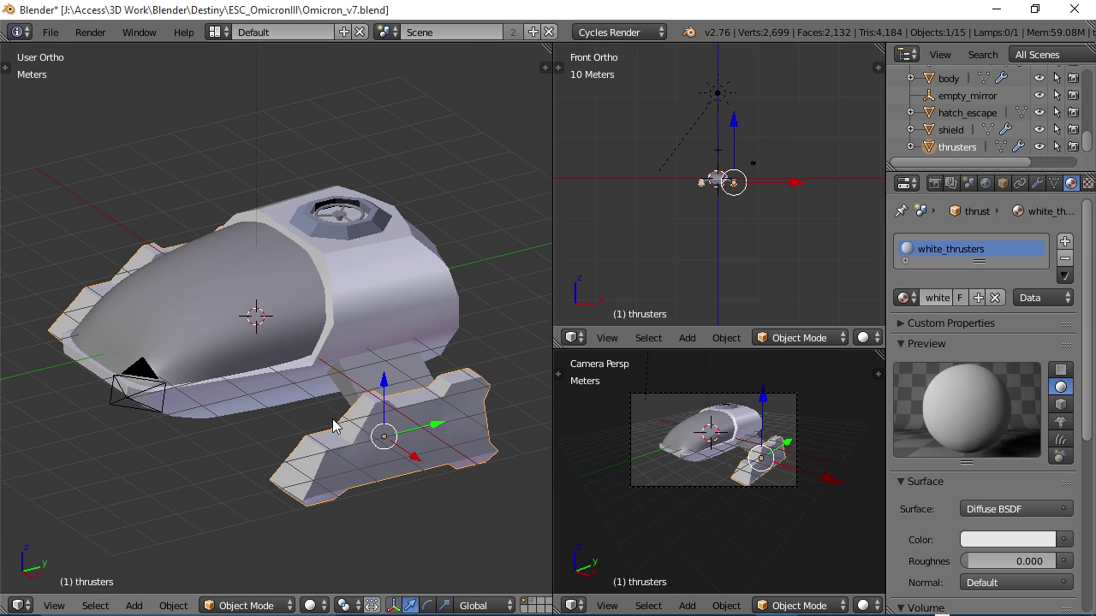
right_click(356, 308)
right_click(420, 396)
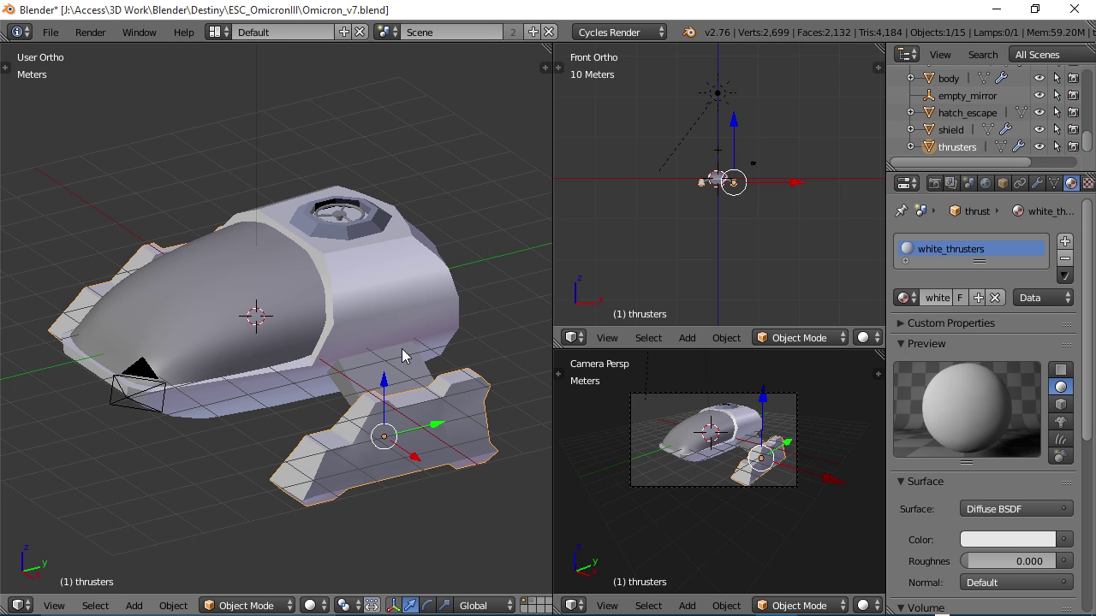
middle_drag(425, 402, 505, 433)
scroll(440, 436, up, 4)
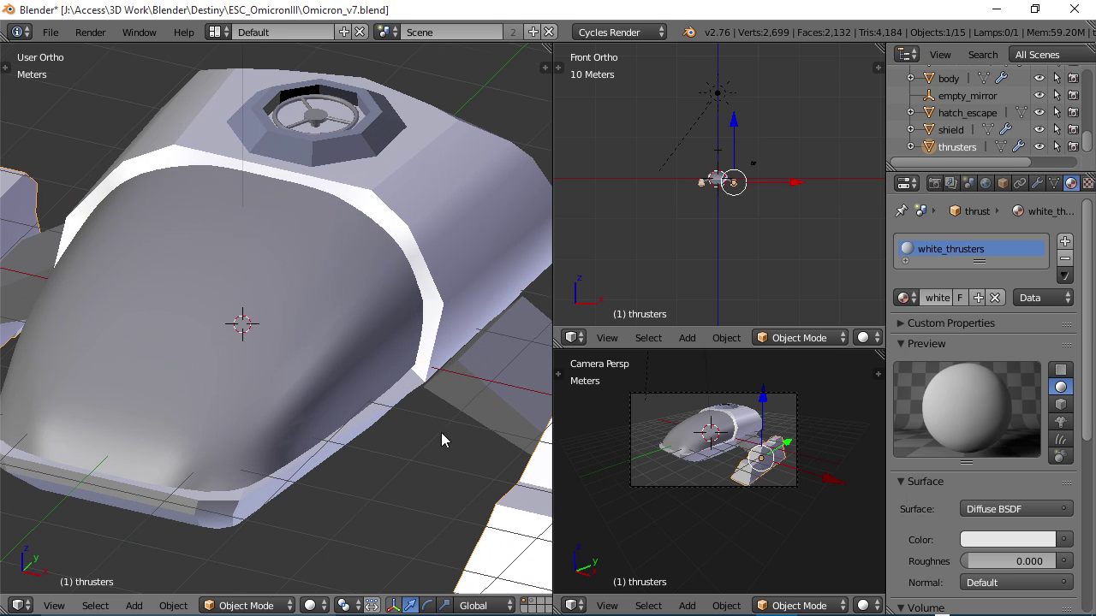
Step: Navigate close to the hatch and select the hatch_escape object
right_click(487, 388)
shift+middle_drag(488, 388, 343, 338)
scroll(301, 343, down, 4)
middle_drag(314, 265, 349, 342)
scroll(355, 317, up, 3)
mouse_move(362, 294)
middle_down()
mouse_move(286, 436)
mouse_move(313, 358)
mouse_move(442, 343)
mouse_move(247, 339)
mouse_move(327, 331)
mouse_move(245, 325)
mouse_move(384, 328)
mouse_move(249, 333)
middle_up()
right_click(314, 357)
middle_drag(355, 346, 282, 343)
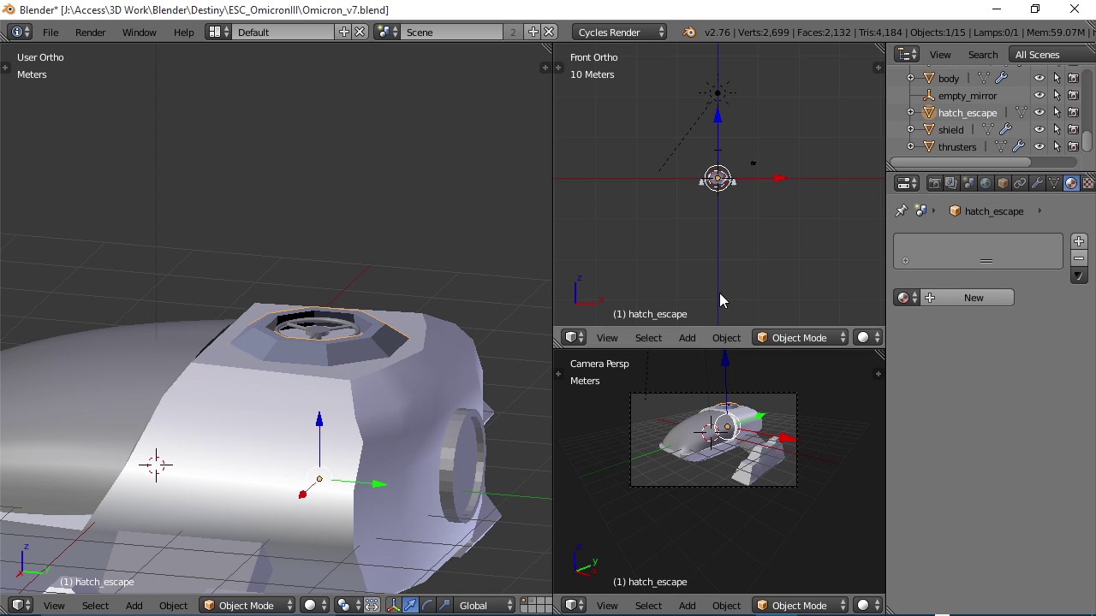
Step: Give the hatch a new black_glossy material with its Diffuse colour darkened to 0.010
click(1080, 248)
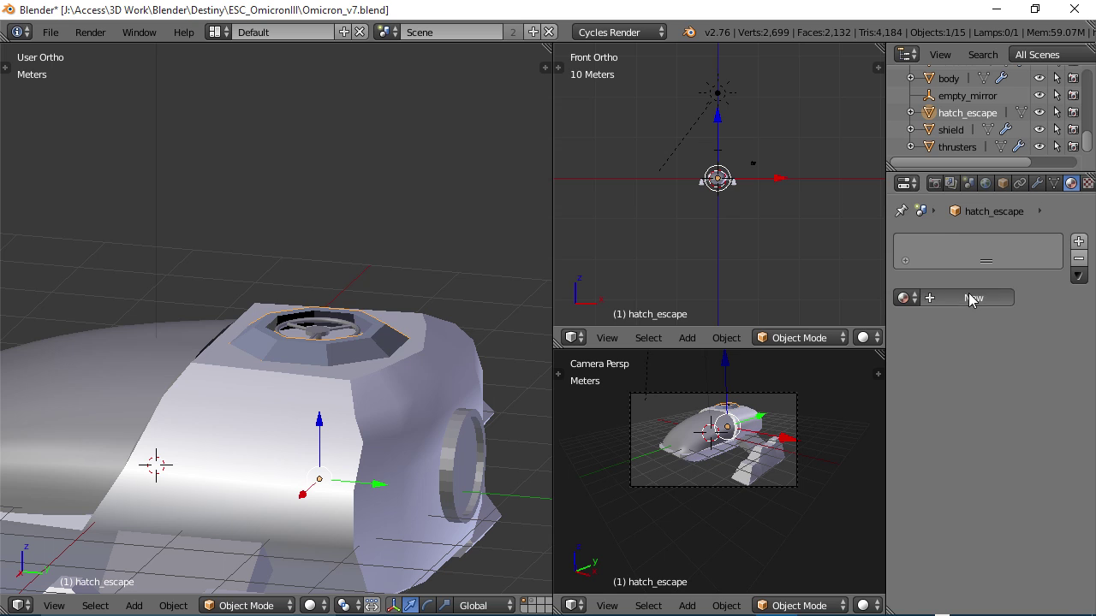
click(968, 298)
click(933, 297)
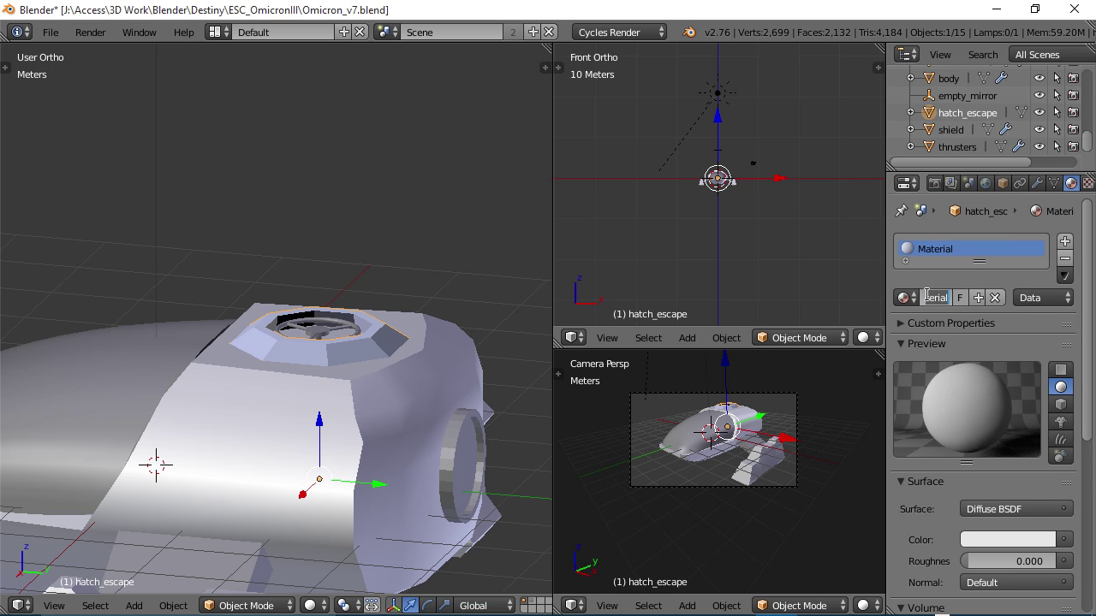
text(gla)
key(Return)
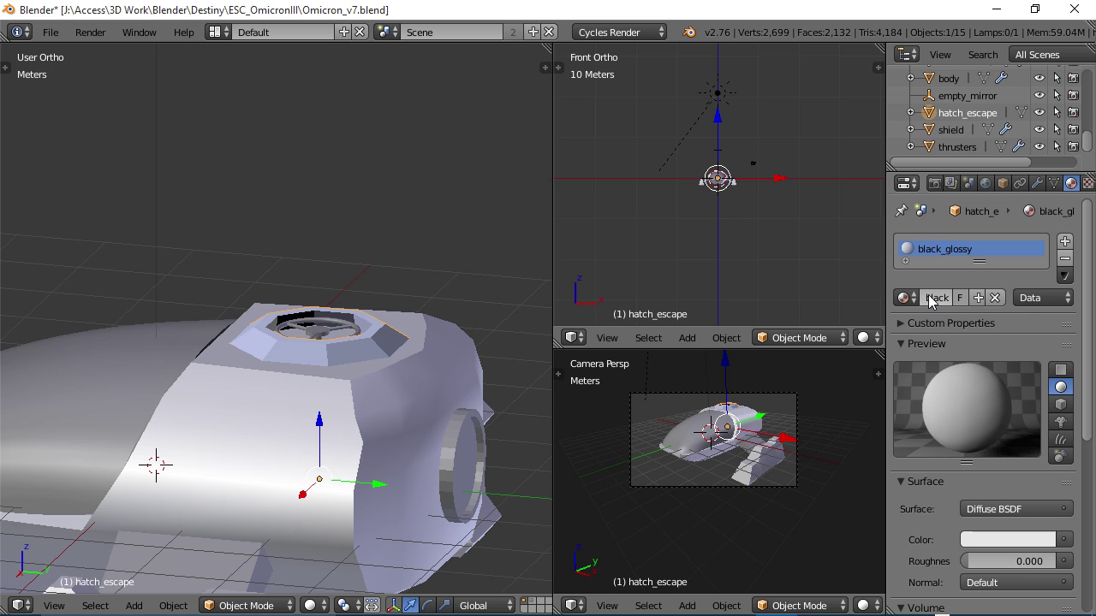
click(1013, 540)
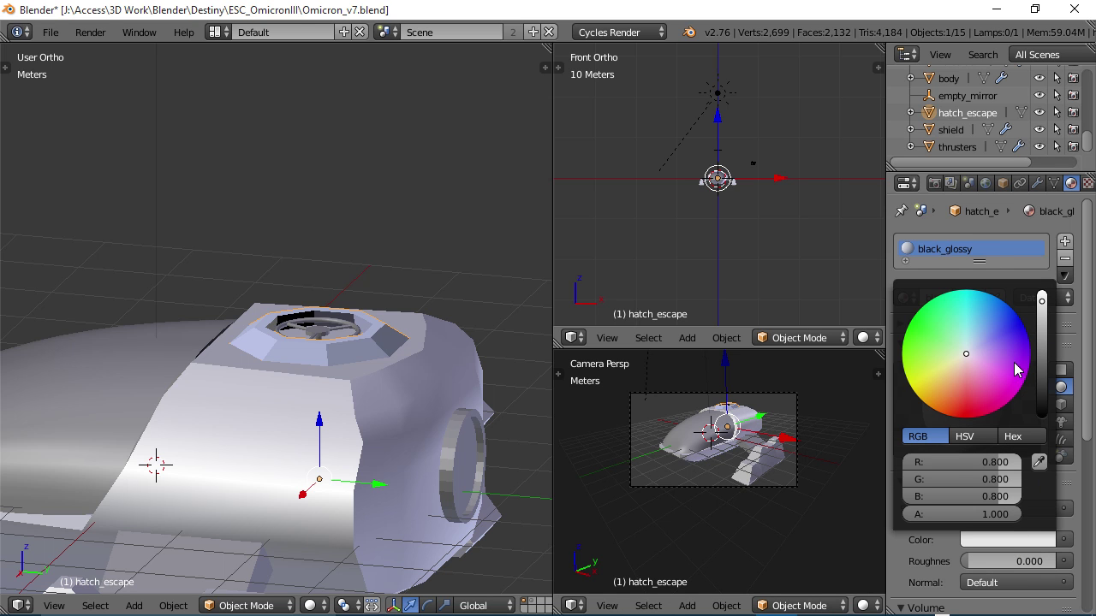
drag(1041, 299, 1041, 406)
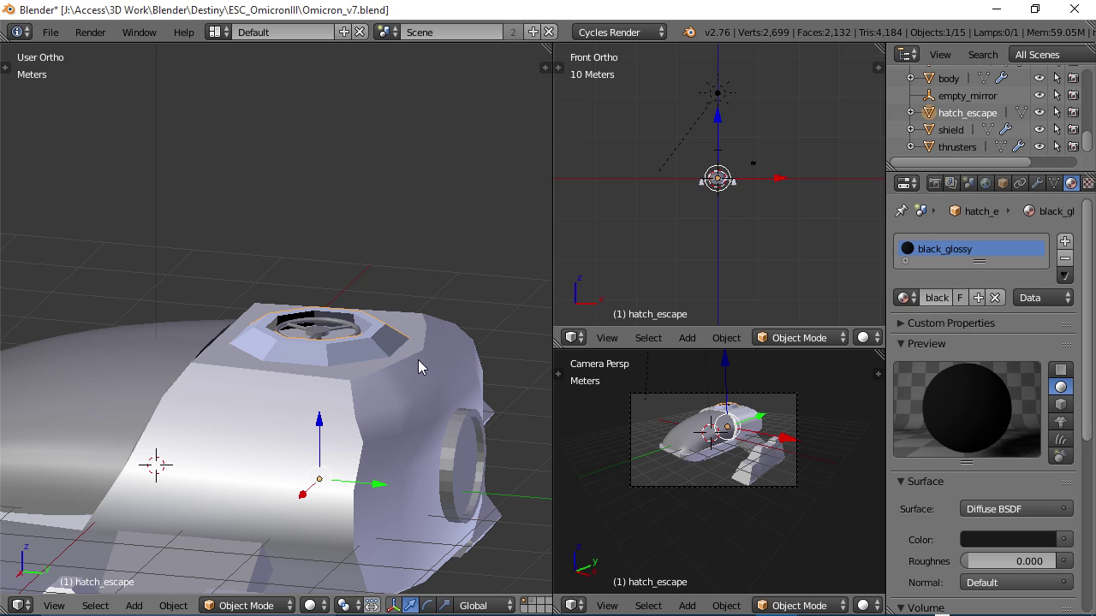
drag(1088, 364, 1089, 539)
Step: Set black_glossy's viewport colour to black by sampling its surface colour
click(901, 412)
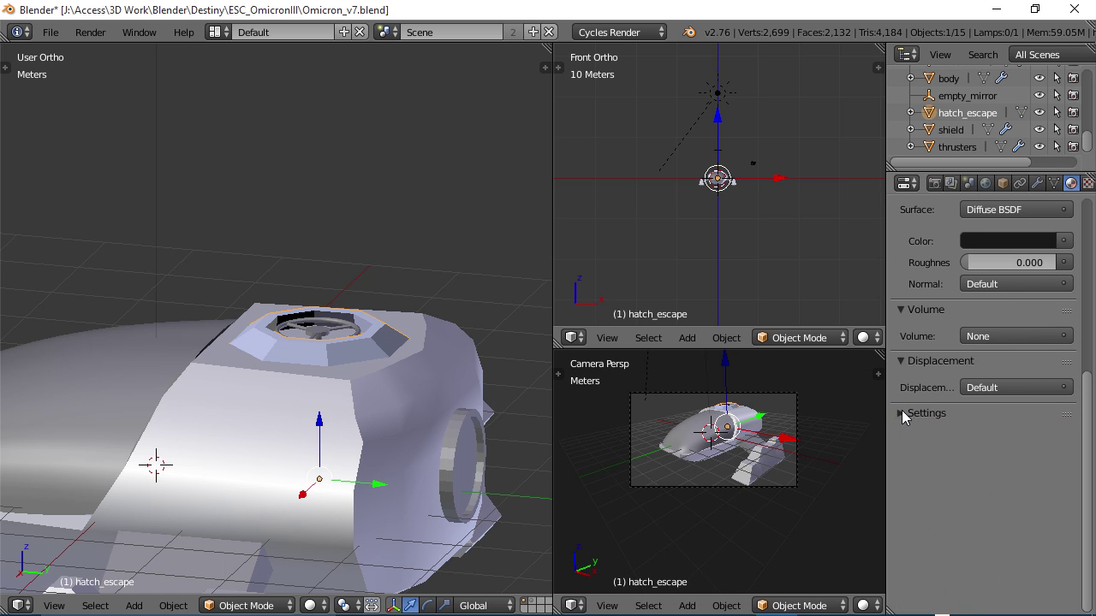
click(901, 411)
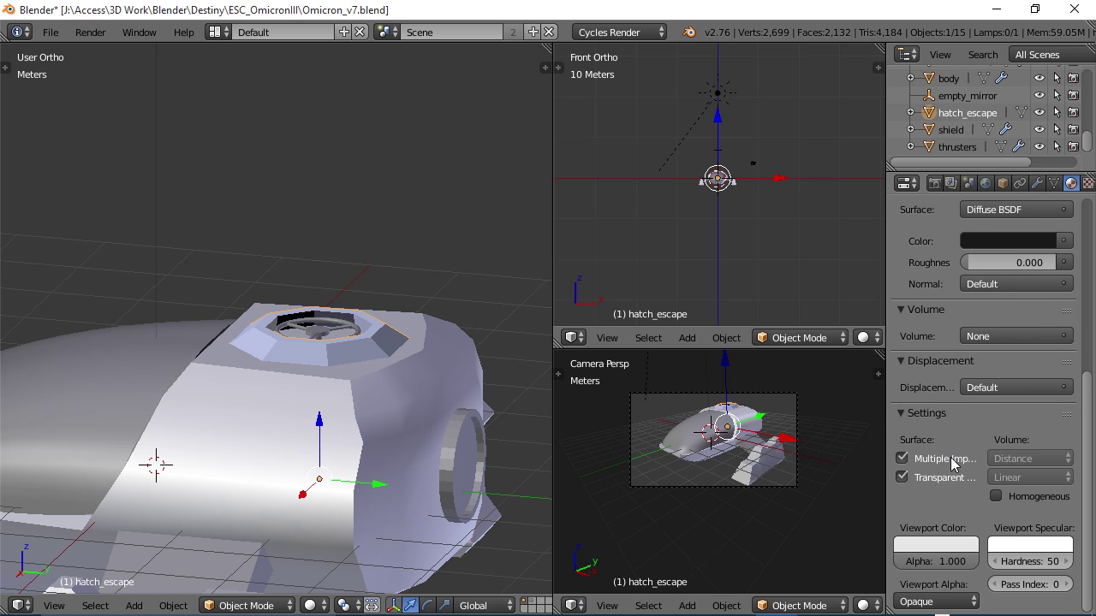
click(937, 545)
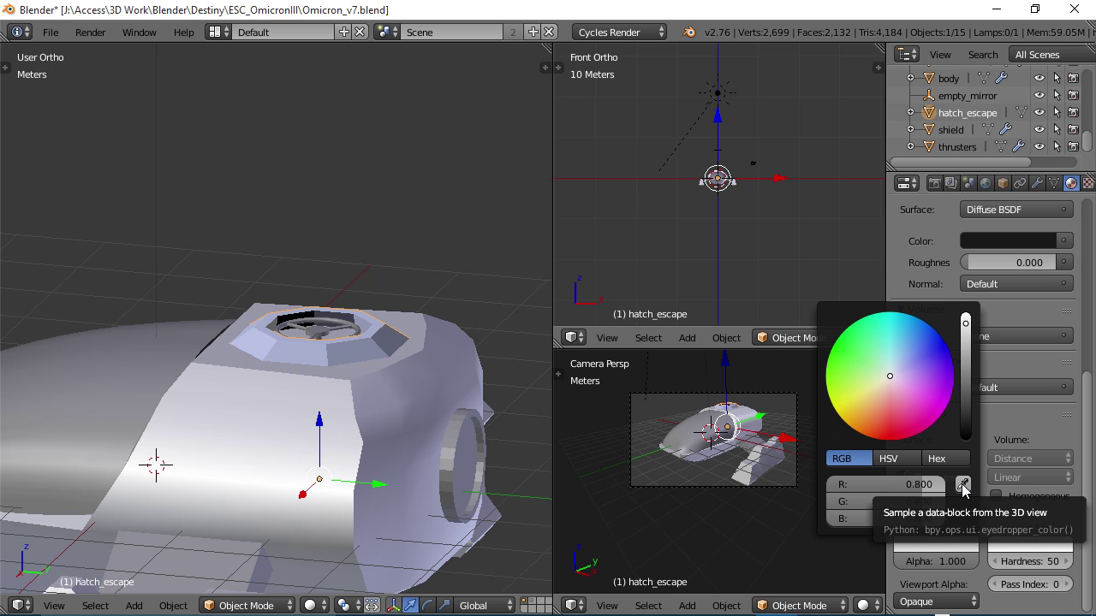
click(963, 485)
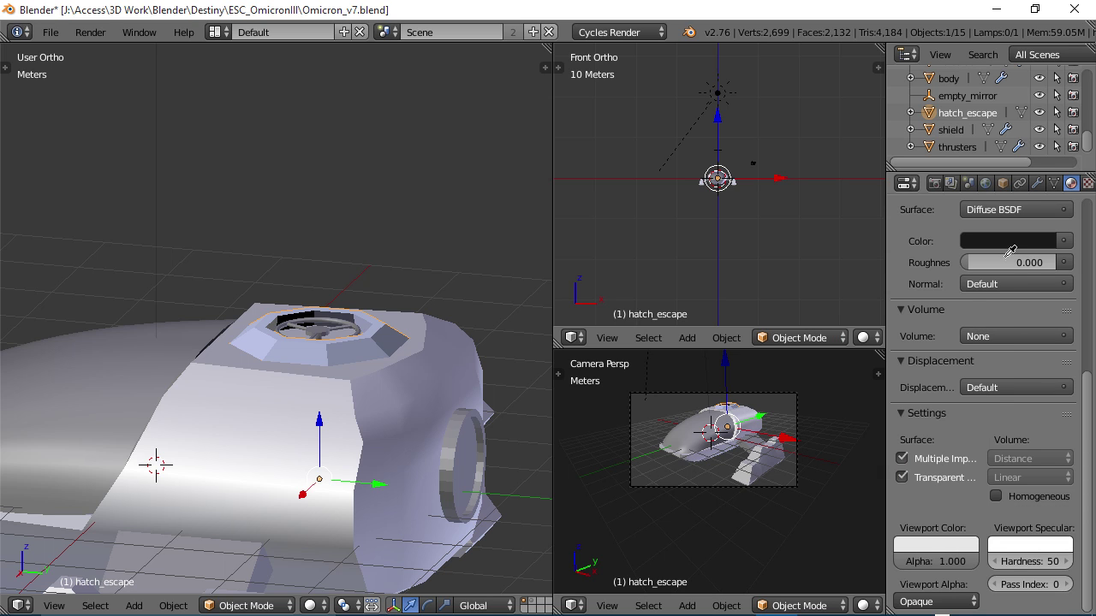
click(1005, 244)
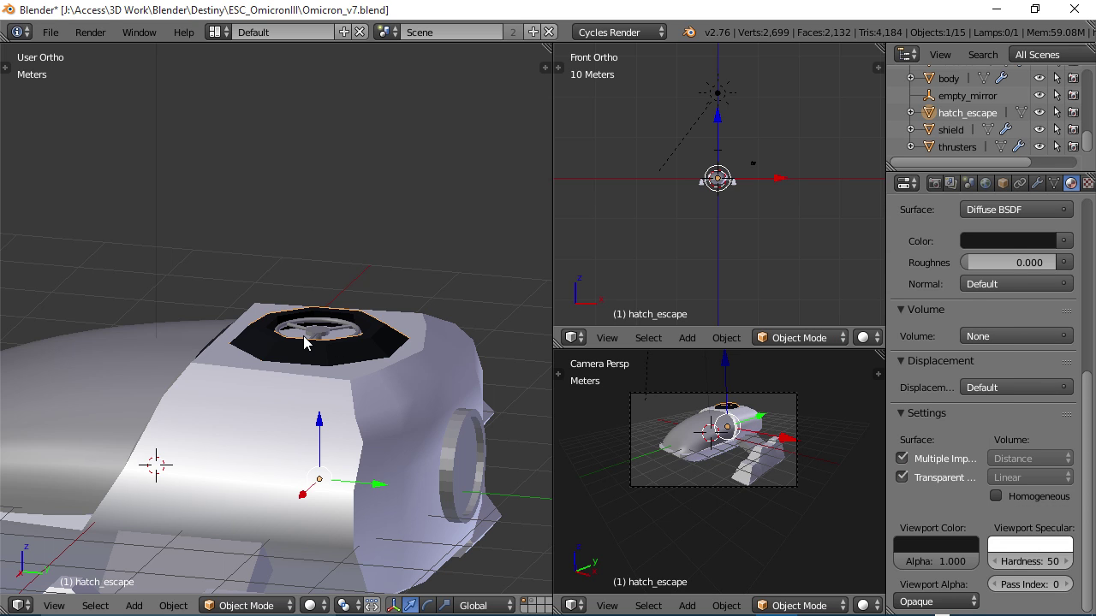
Step: Orbit and zoom to inspect the now-black hatch, then select the shield object
mouse_move(304, 368)
middle_down()
mouse_move(288, 362)
mouse_move(379, 396)
mouse_move(420, 384)
middle_up()
scroll(360, 366, up, 3)
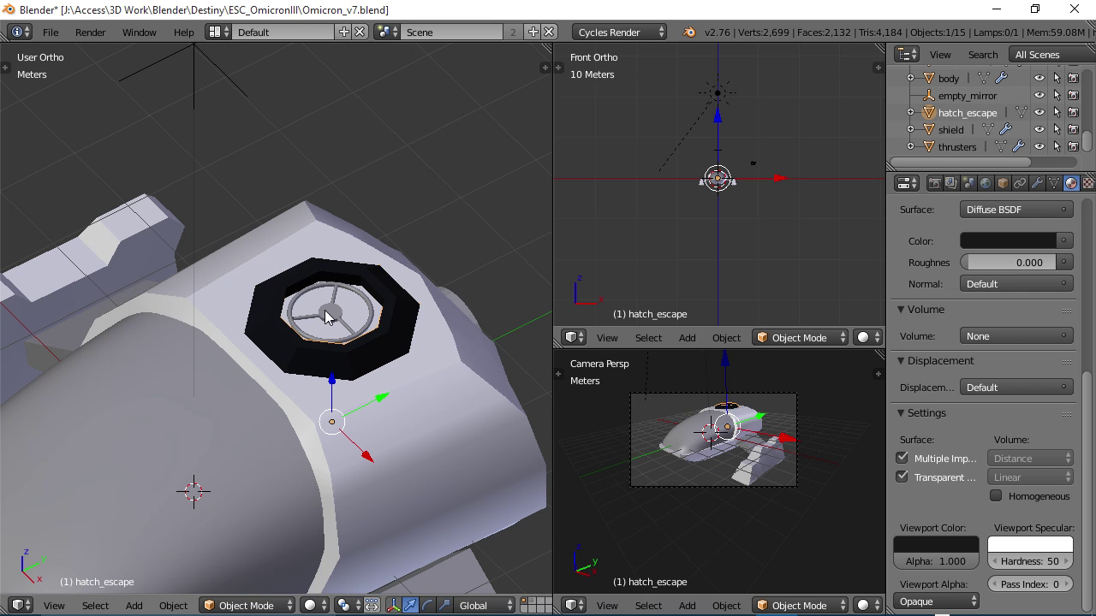
mouse_move(347, 325)
middle_down()
mouse_move(296, 287)
mouse_move(387, 326)
mouse_move(317, 329)
mouse_move(352, 324)
mouse_move(393, 283)
mouse_move(384, 367)
mouse_move(383, 345)
middle_up()
scroll(393, 287, down, 1)
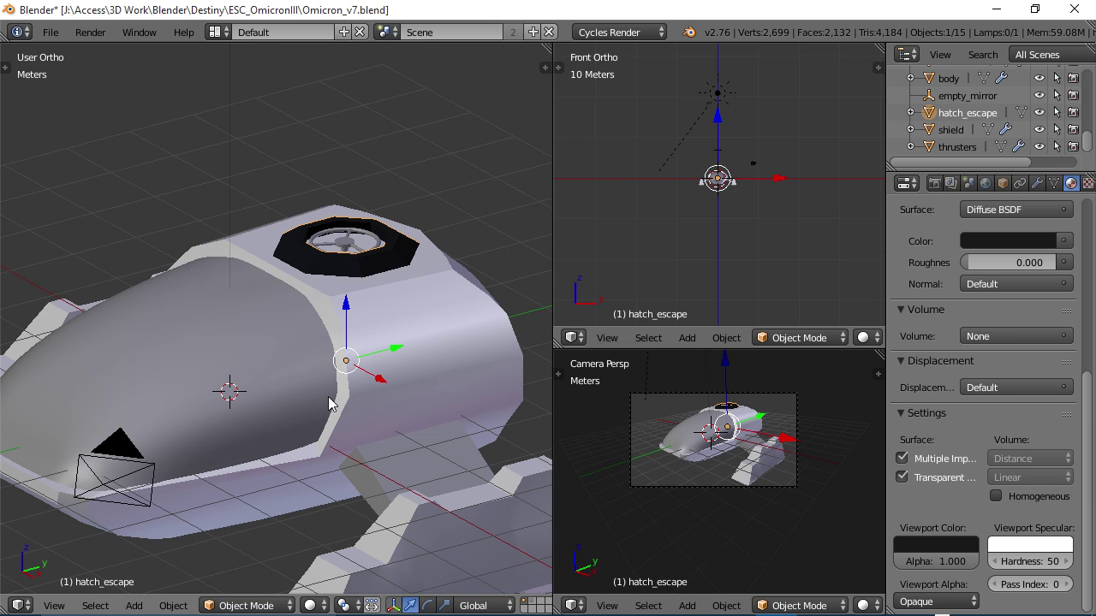
scroll(351, 370, down, 1)
shift+middle_drag(341, 391, 378, 370)
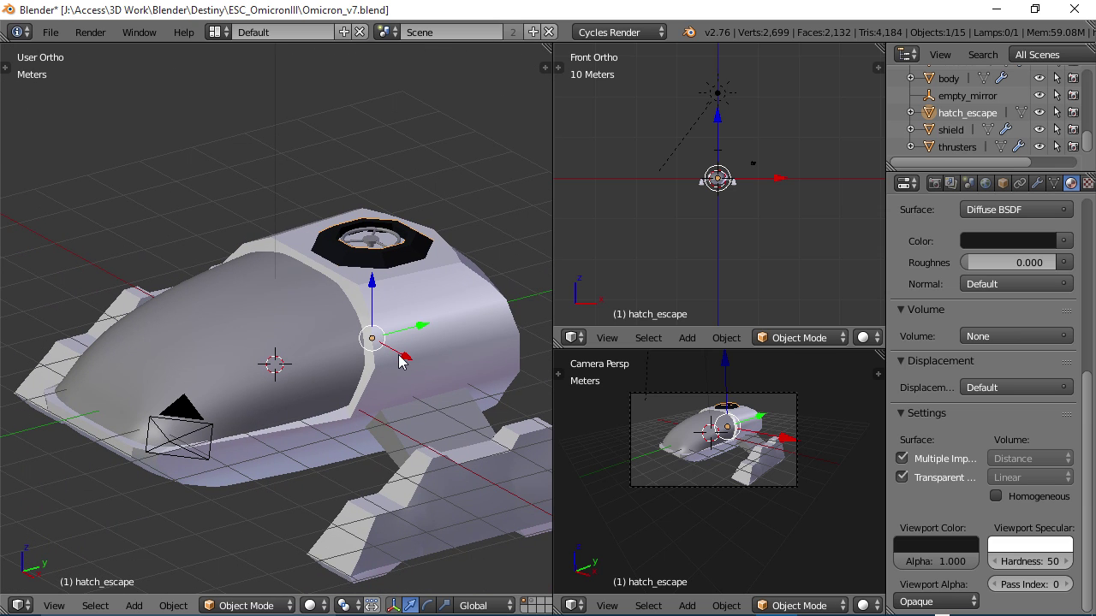
middle_drag(420, 310, 354, 366)
scroll(360, 372, up, 2)
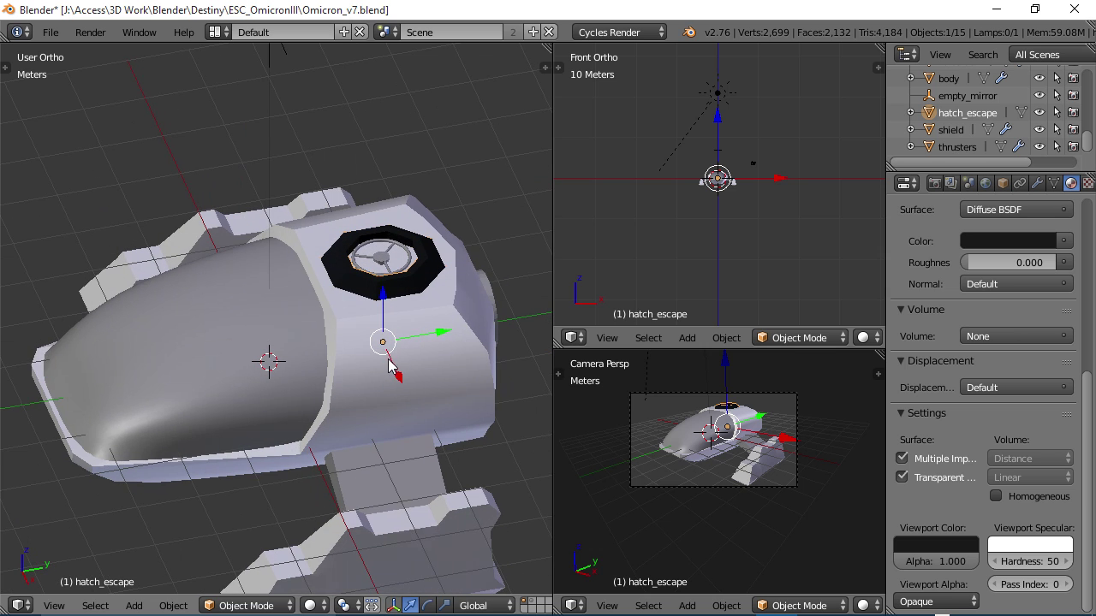
scroll(421, 294, up, 1)
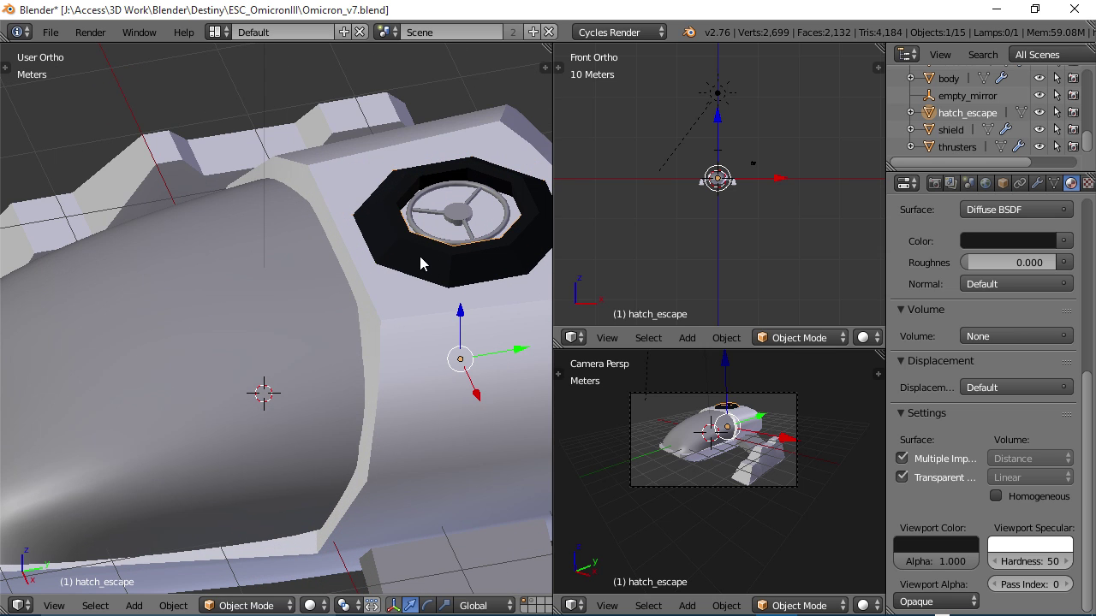
mouse_move(419, 256)
middle_down()
mouse_move(453, 237)
mouse_move(435, 272)
middle_up()
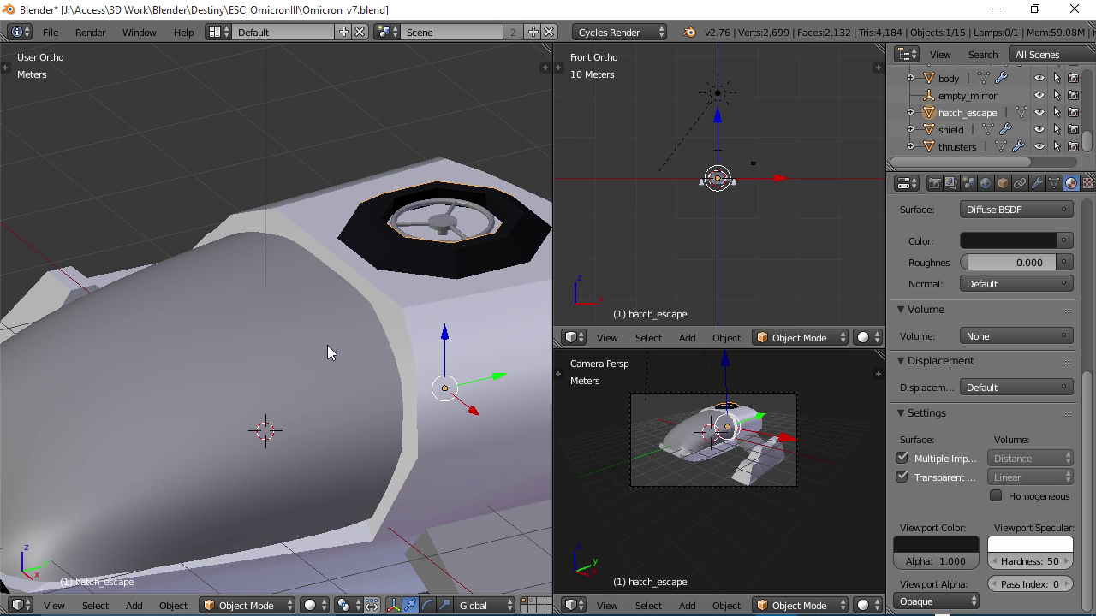
right_click(275, 357)
Step: Bring the shield into view and give it a new material named glass
scroll(261, 343, down, 3)
middle_drag(259, 323, 248, 370)
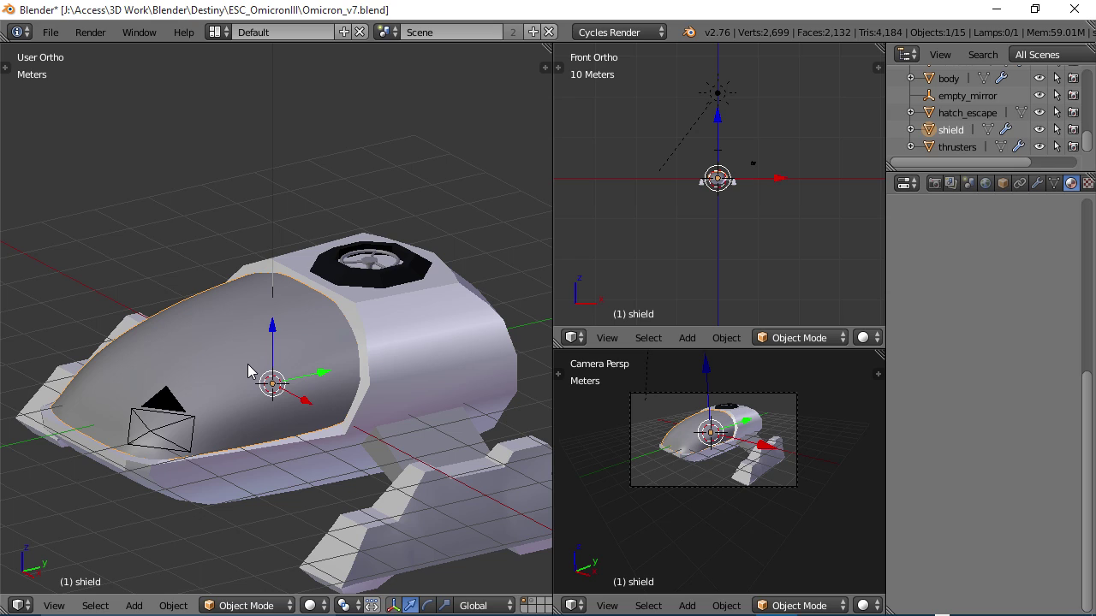
middle_drag(339, 344, 262, 355)
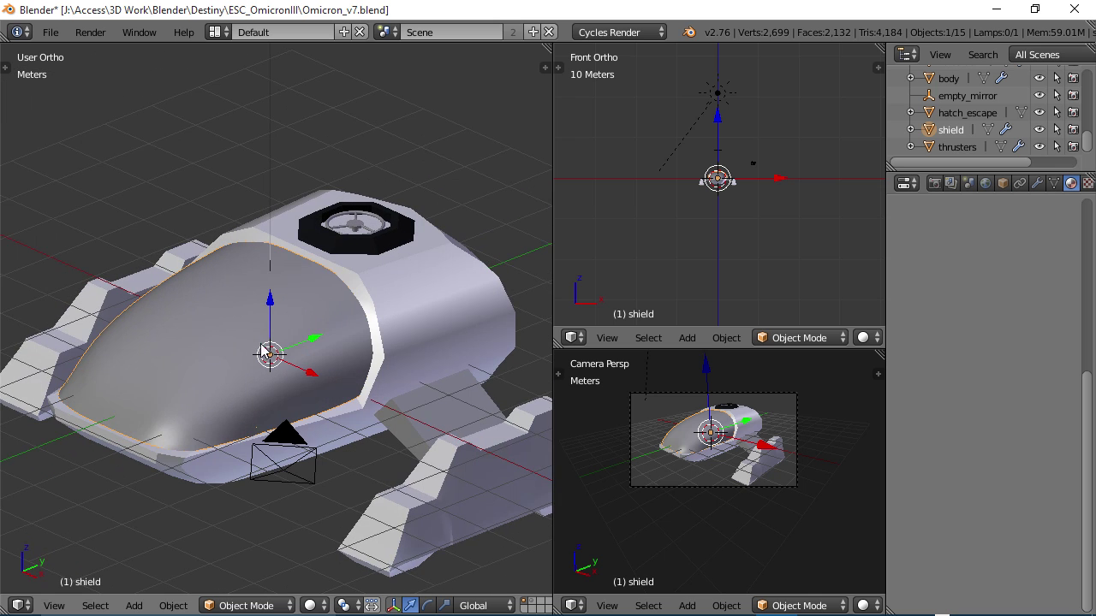
scroll(231, 337, up, 4)
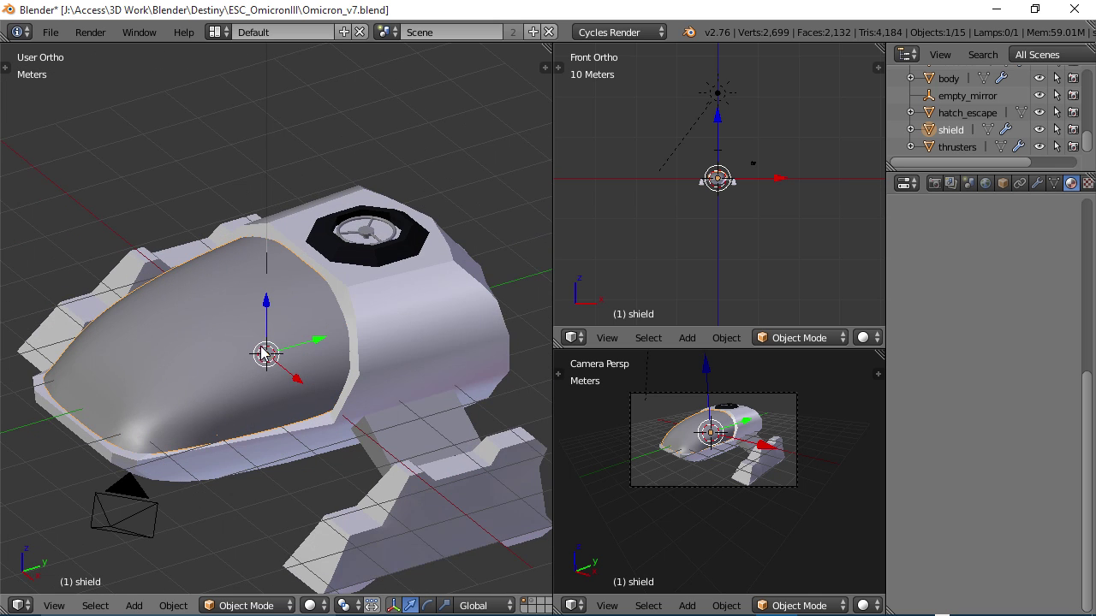
shift+middle_drag(256, 325, 333, 286)
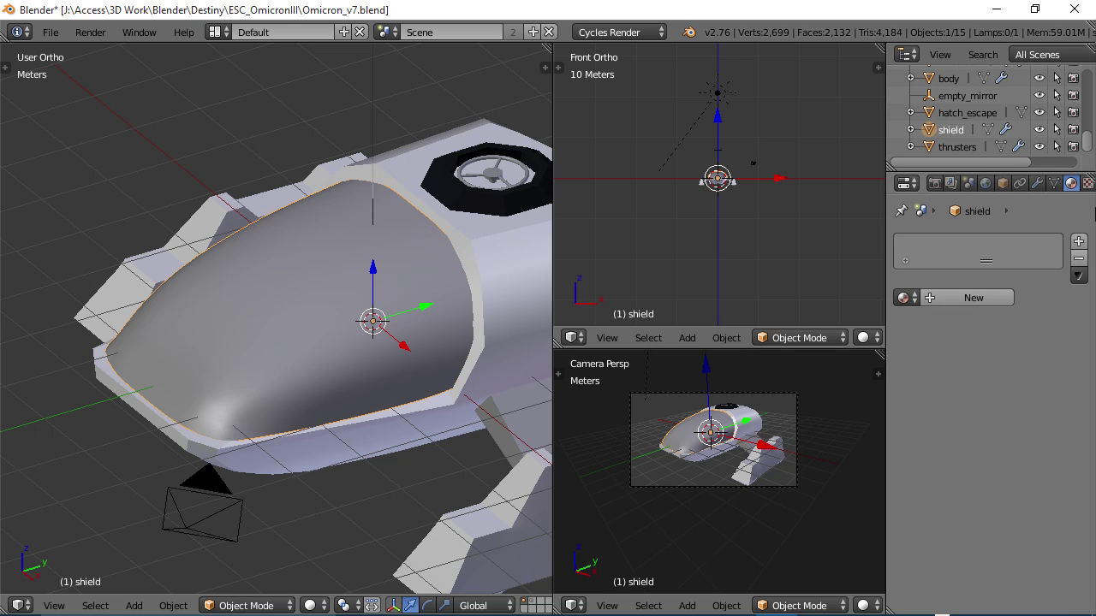
click(965, 297)
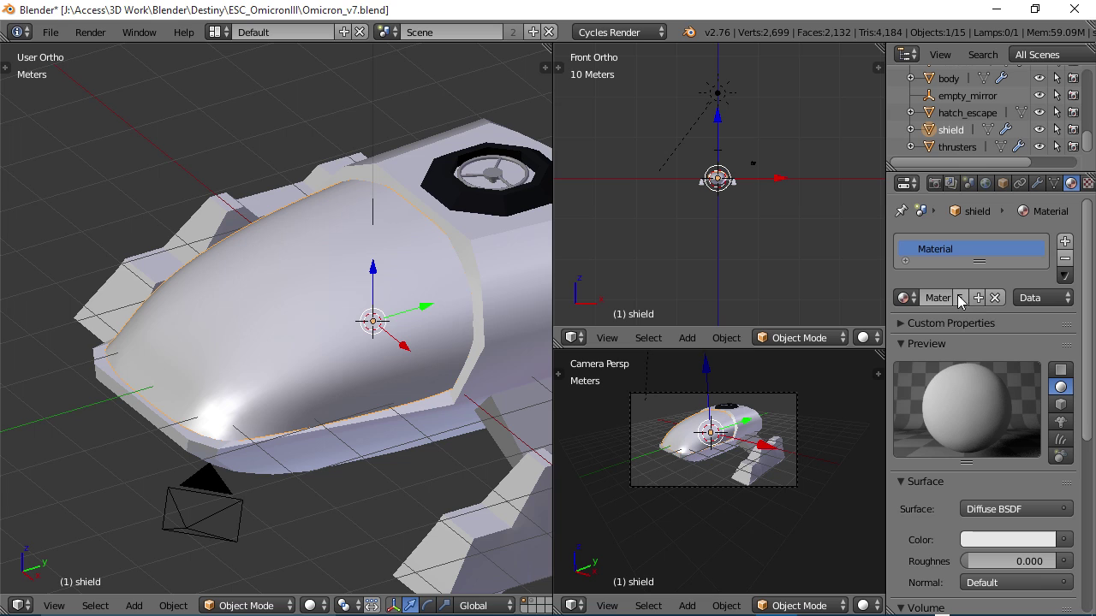
click(936, 297)
text(glass)
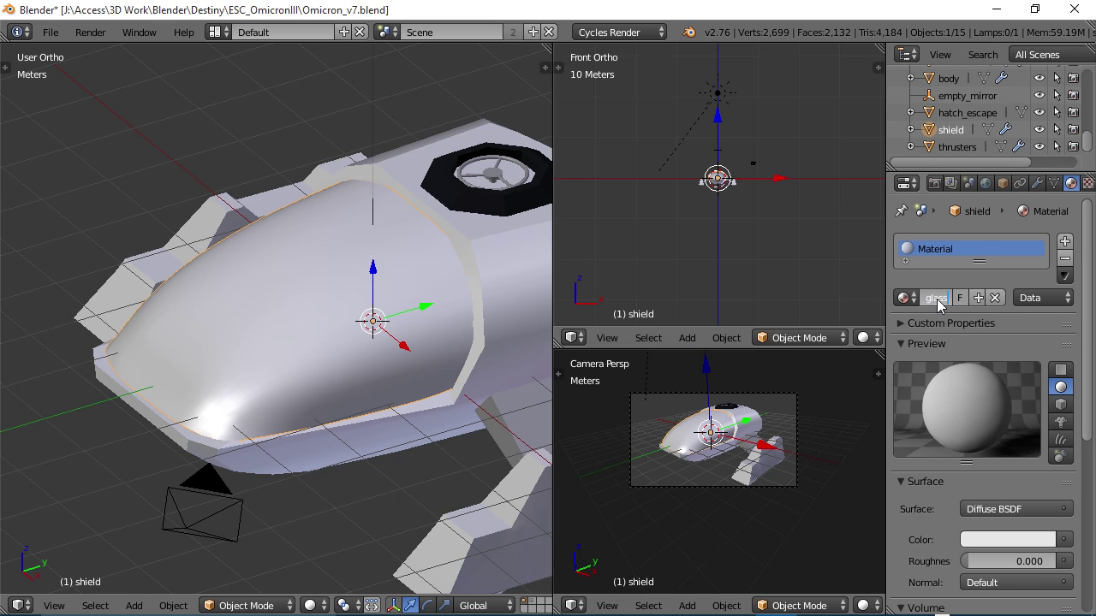
key(Return)
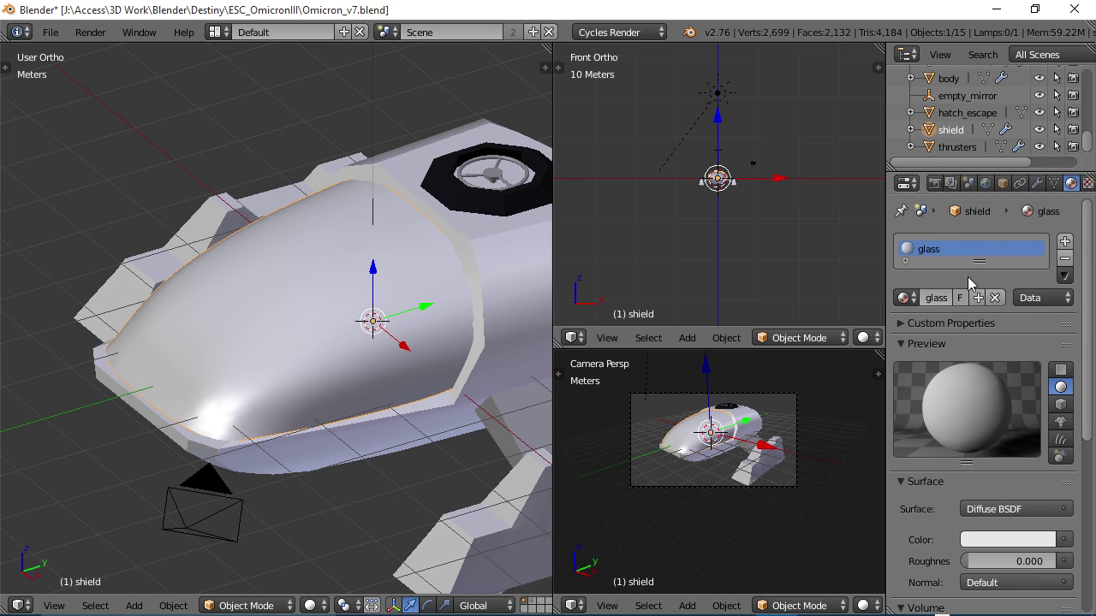
Step: Switch the glass material's surface shader to Glass BSDF
scroll(1083, 313, down, 5)
scroll(1086, 359, down, 1)
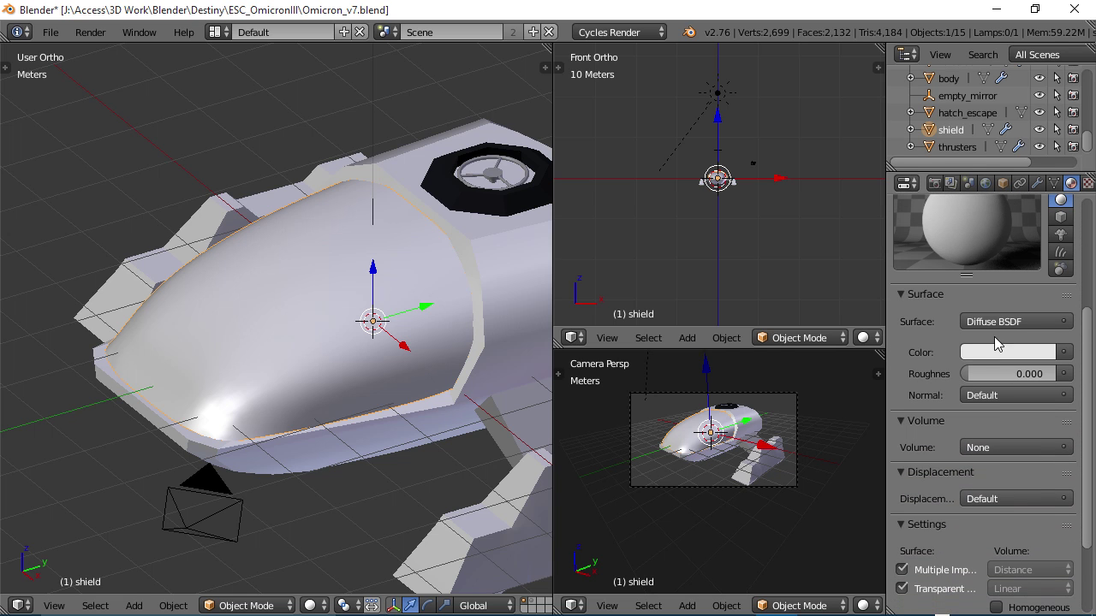
click(985, 323)
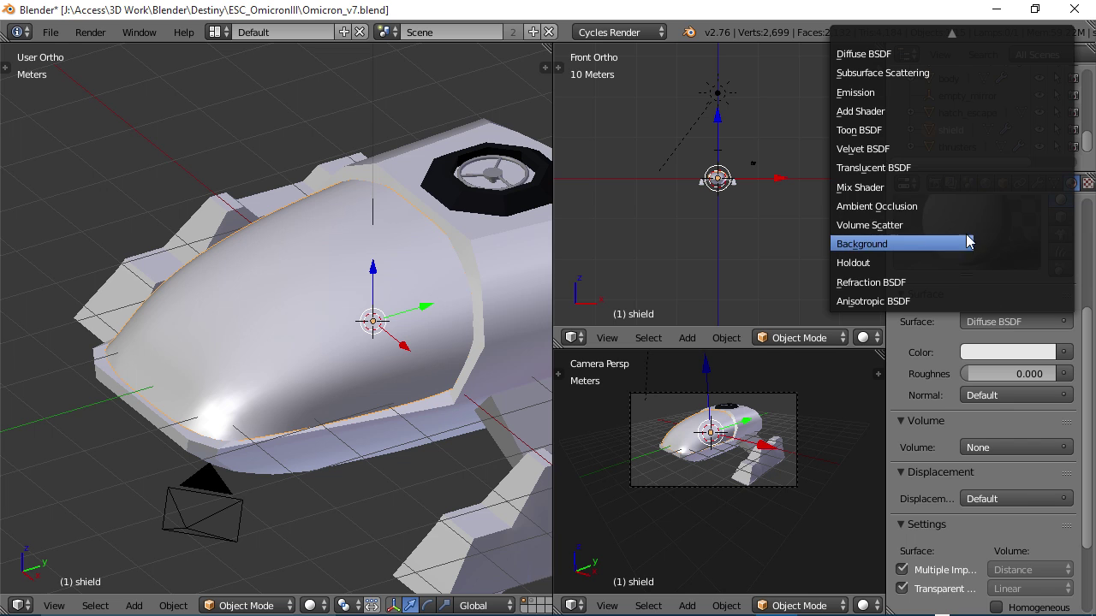
scroll(984, 51, up, 5)
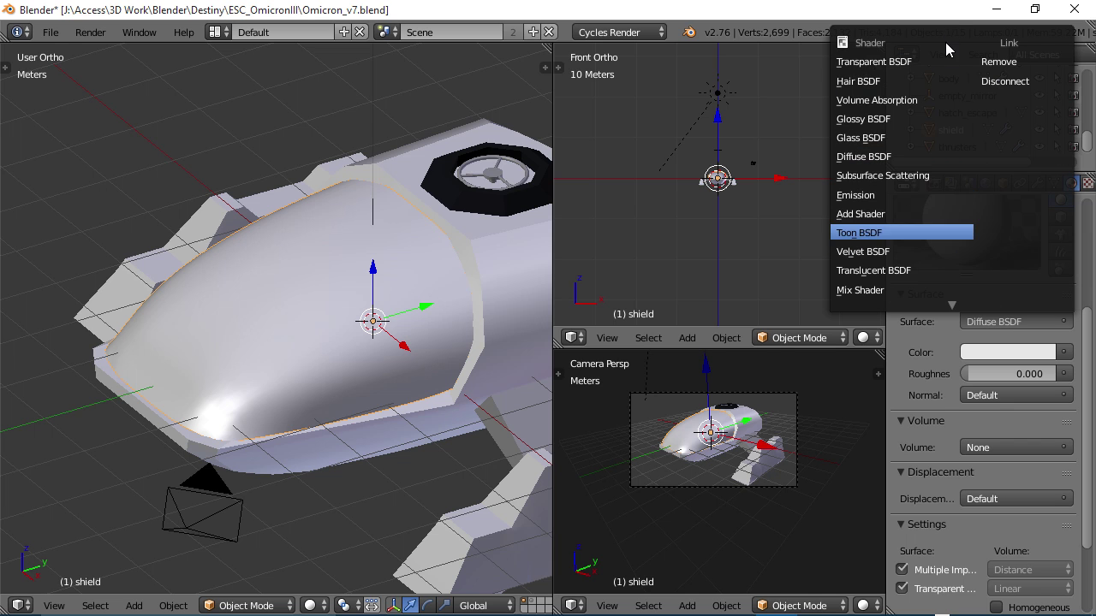
click(863, 138)
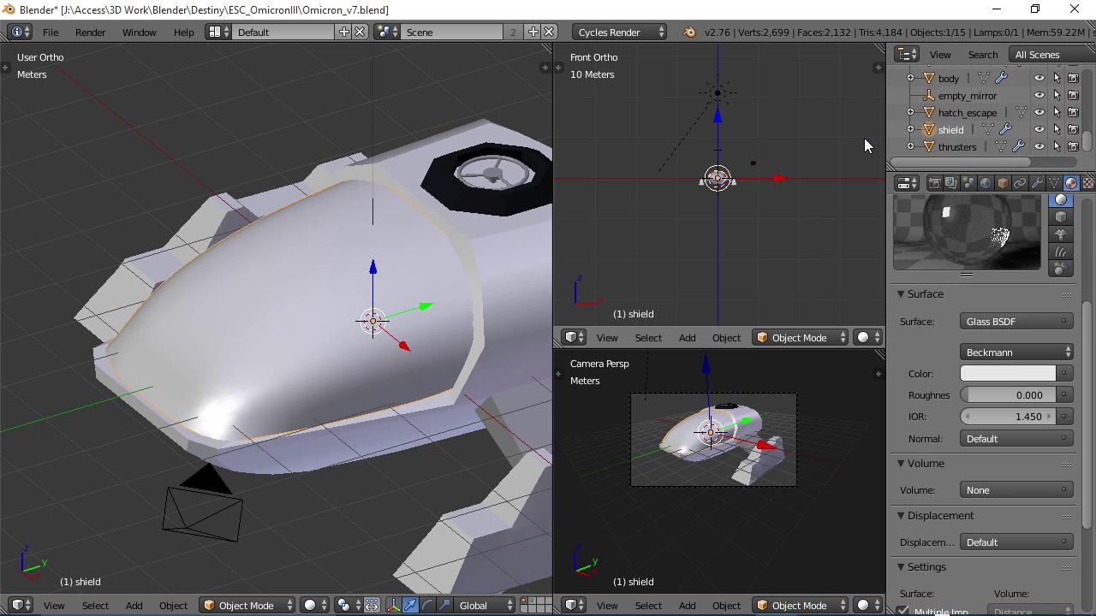
scroll(1086, 355, down, 1)
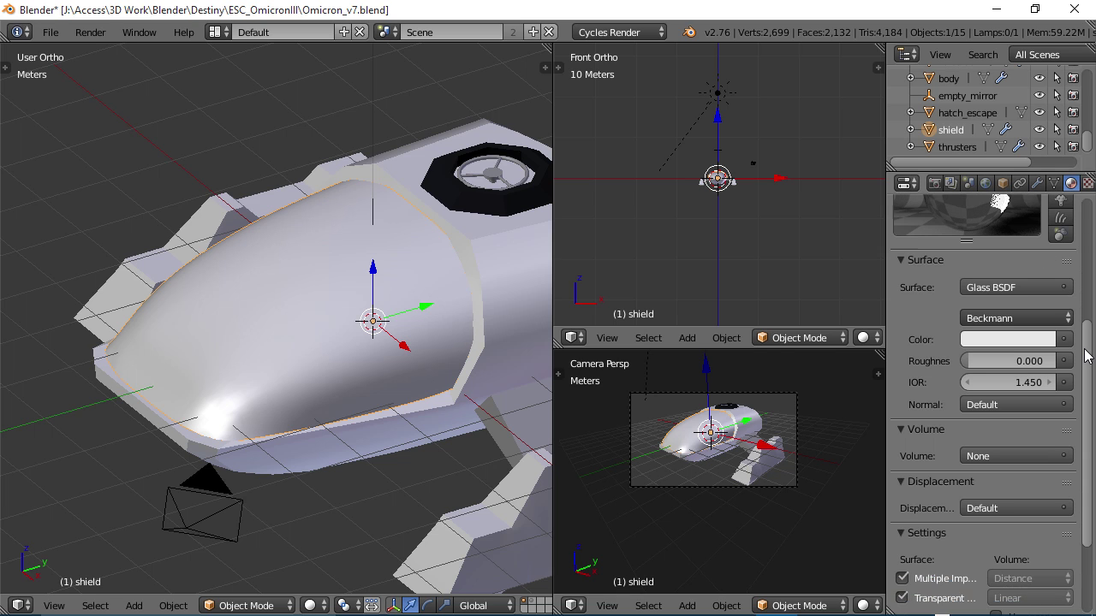
scroll(1086, 355, up, 2)
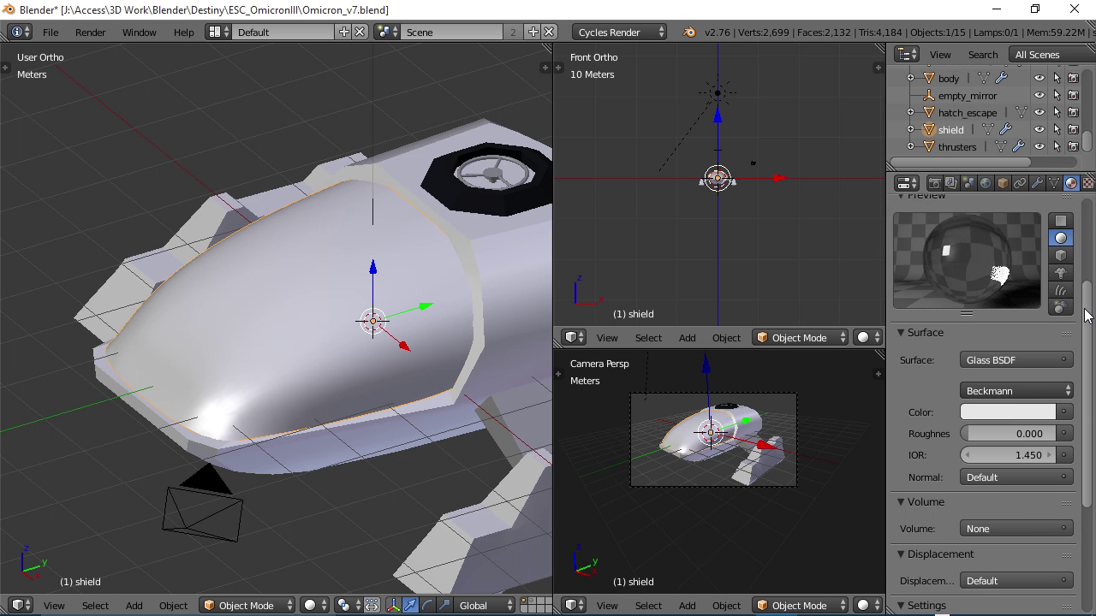
Step: Tint the Glass BSDF colour light blue
click(1002, 413)
mouse_move(970, 221)
mouse_down()
mouse_move(975, 211)
mouse_move(980, 238)
mouse_move(978, 230)
mouse_up()
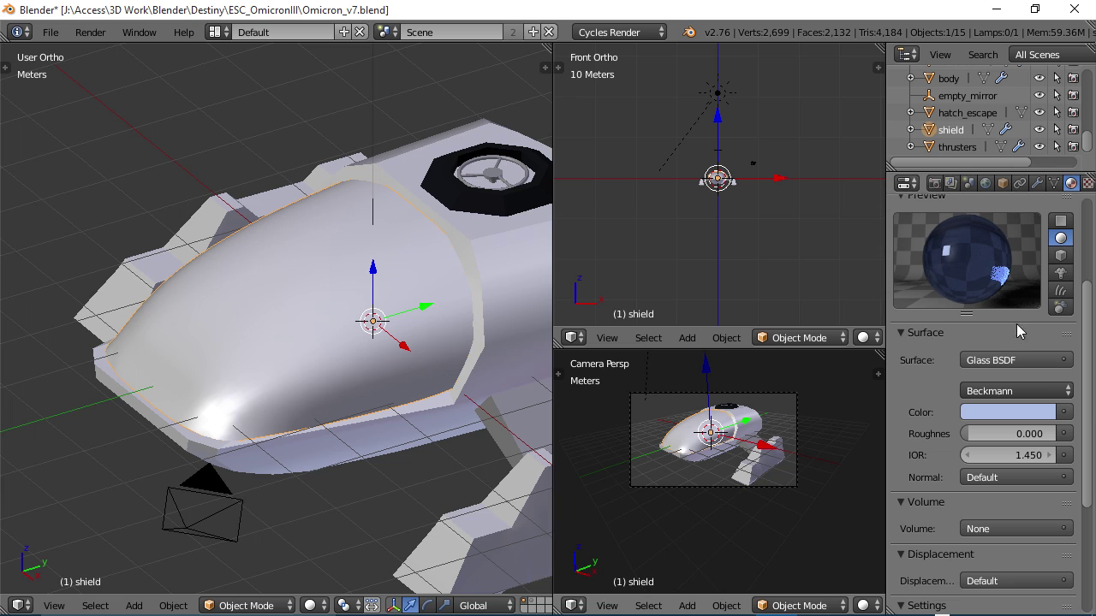
drag(1089, 358, 1090, 481)
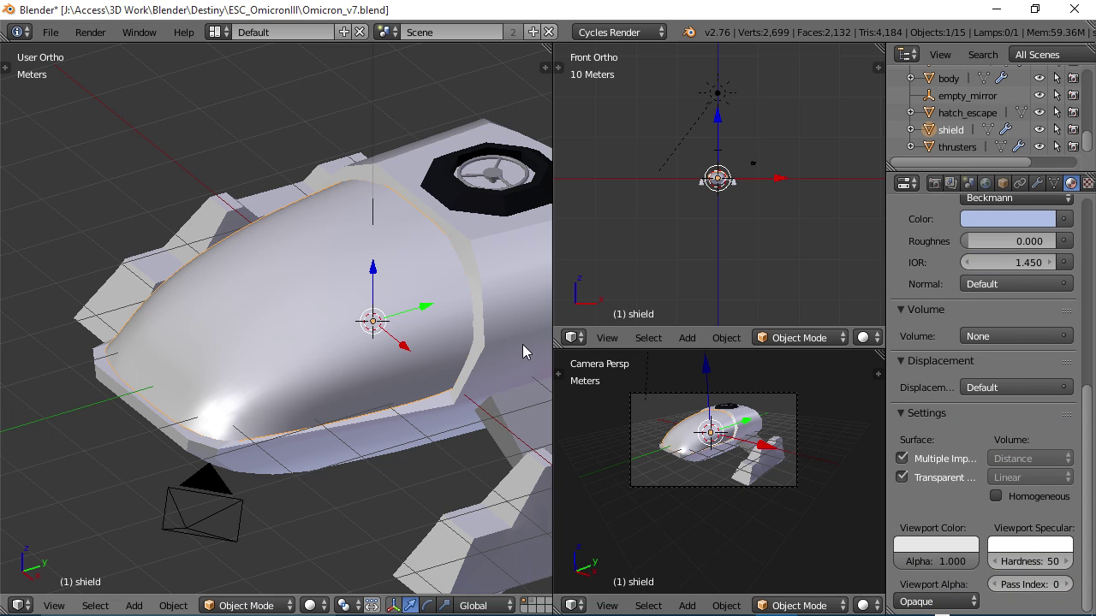
Step: Copy the light blue tint into the viewport colour and save Omicron_v7.blend
click(936, 544)
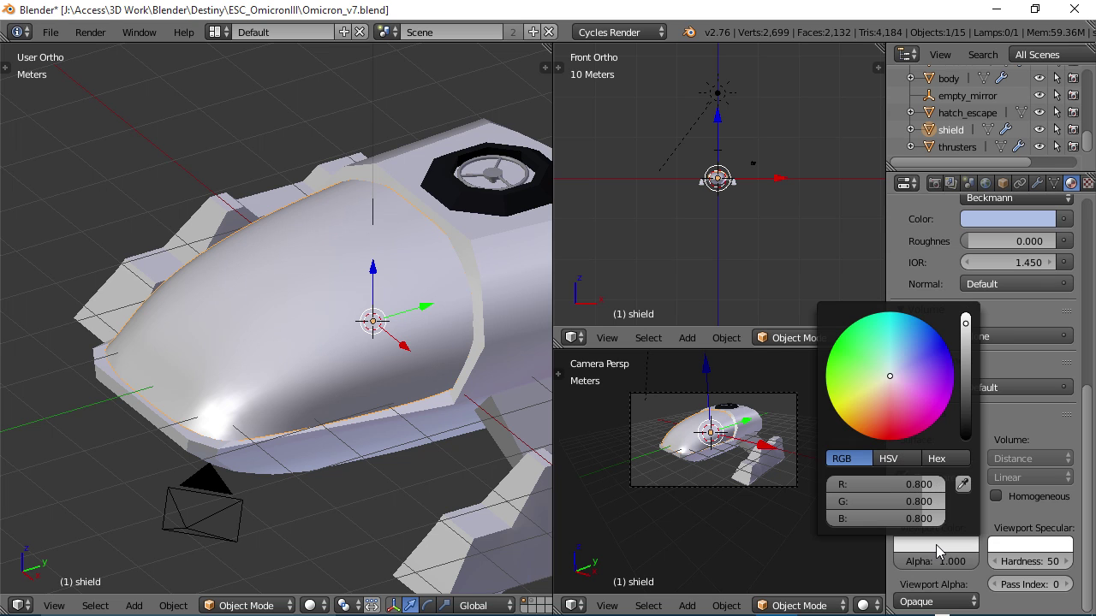
click(962, 485)
click(1022, 220)
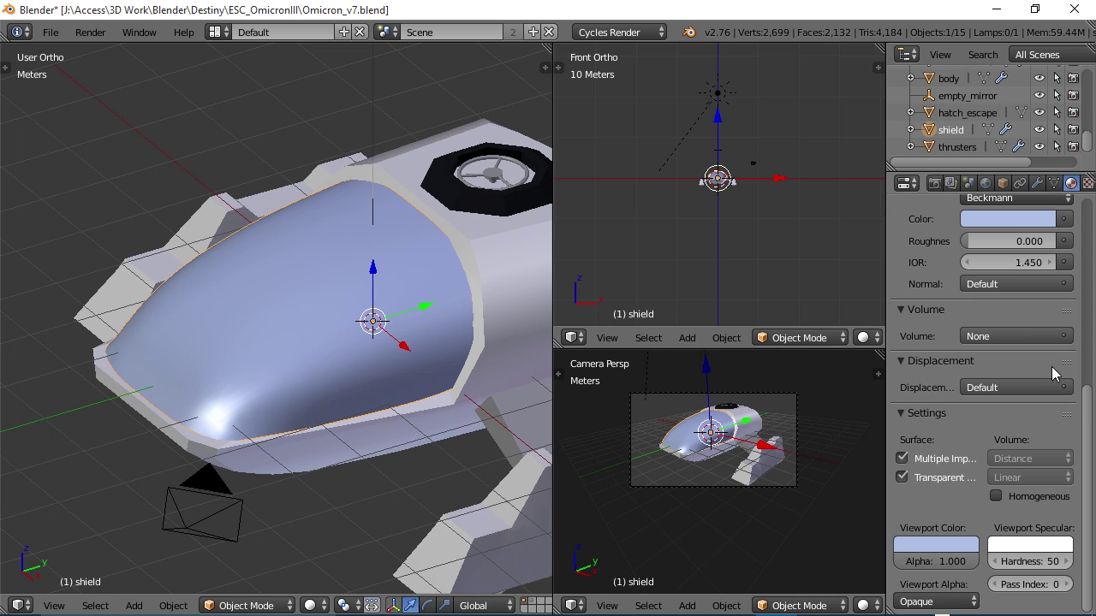
drag(1089, 414, 1094, 256)
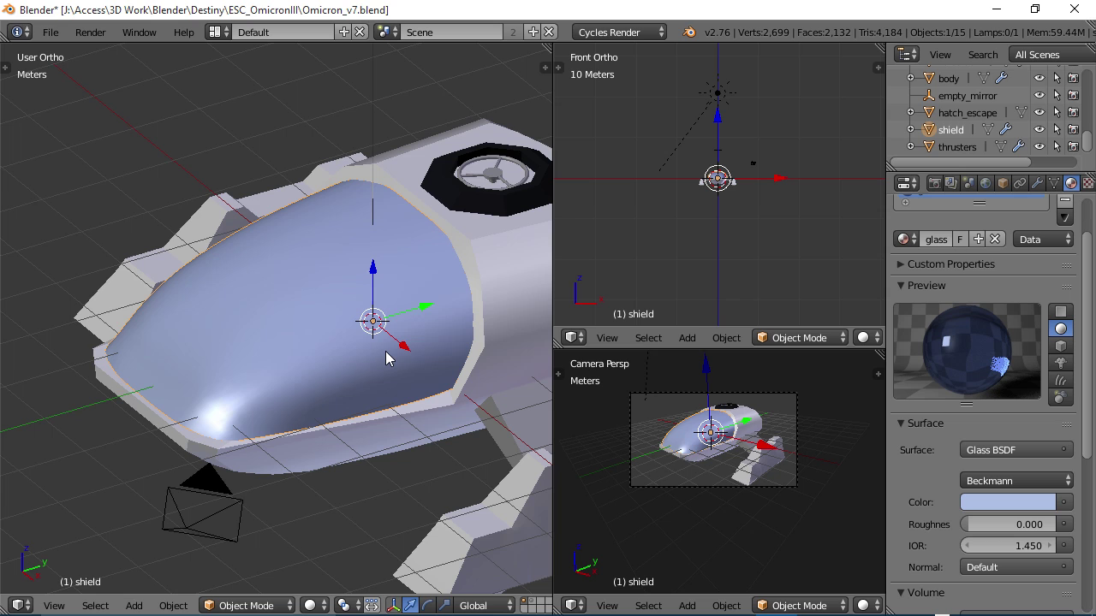
key(ctrl+s)
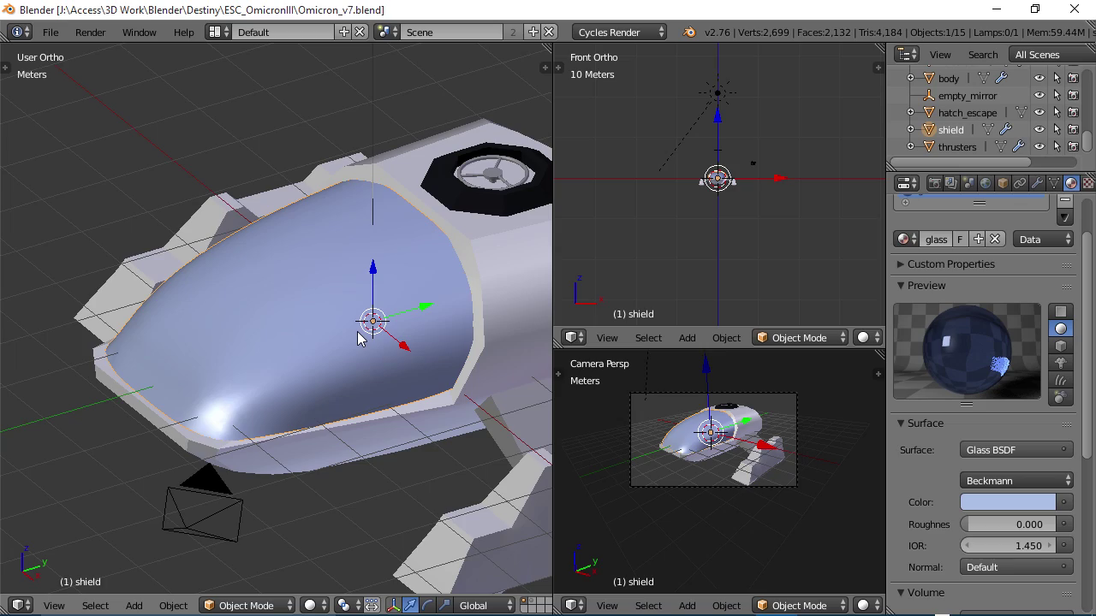
Step: Switch the main view to Cycles rendered shading and orbit around the glass shield
key(shift+z)
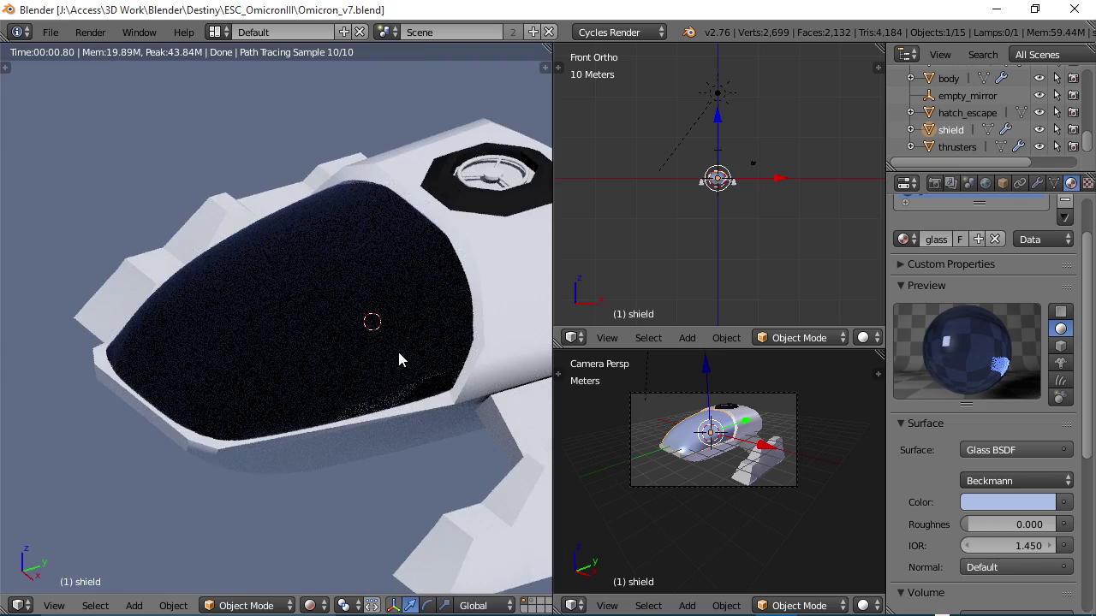
mouse_move(378, 363)
middle_down()
mouse_move(337, 372)
mouse_move(396, 343)
mouse_move(317, 355)
mouse_move(337, 323)
mouse_move(320, 320)
mouse_move(389, 336)
mouse_move(391, 382)
mouse_move(315, 382)
middle_up()
middle_drag(305, 335, 310, 325)
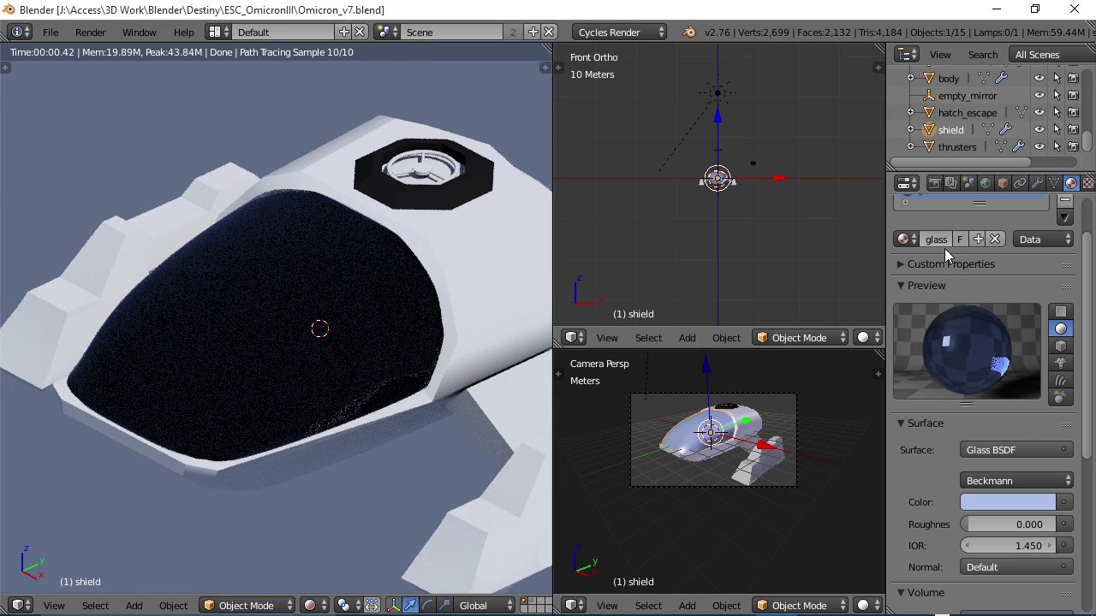
scroll(1087, 337, up, 3)
mouse_move(342, 343)
middle_down()
mouse_move(328, 352)
mouse_move(212, 327)
mouse_move(306, 313)
mouse_move(317, 342)
middle_up()
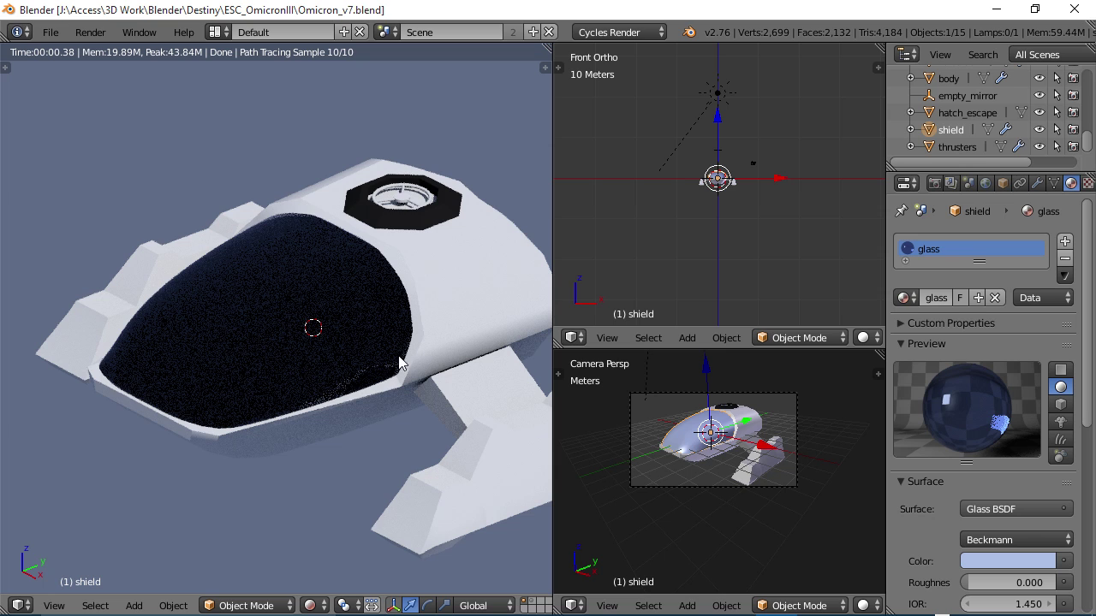
Step: Turn the top-right area into a Shader node editor showing the glass material
click(575, 338)
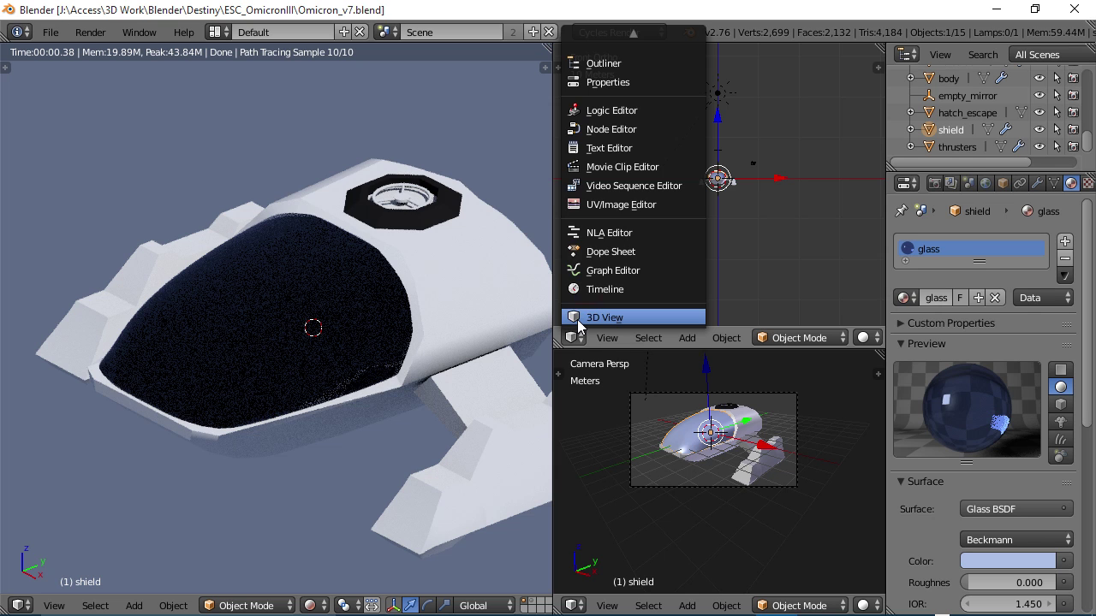
click(612, 129)
scroll(663, 197, down, 2)
middle_drag(653, 199, 704, 184)
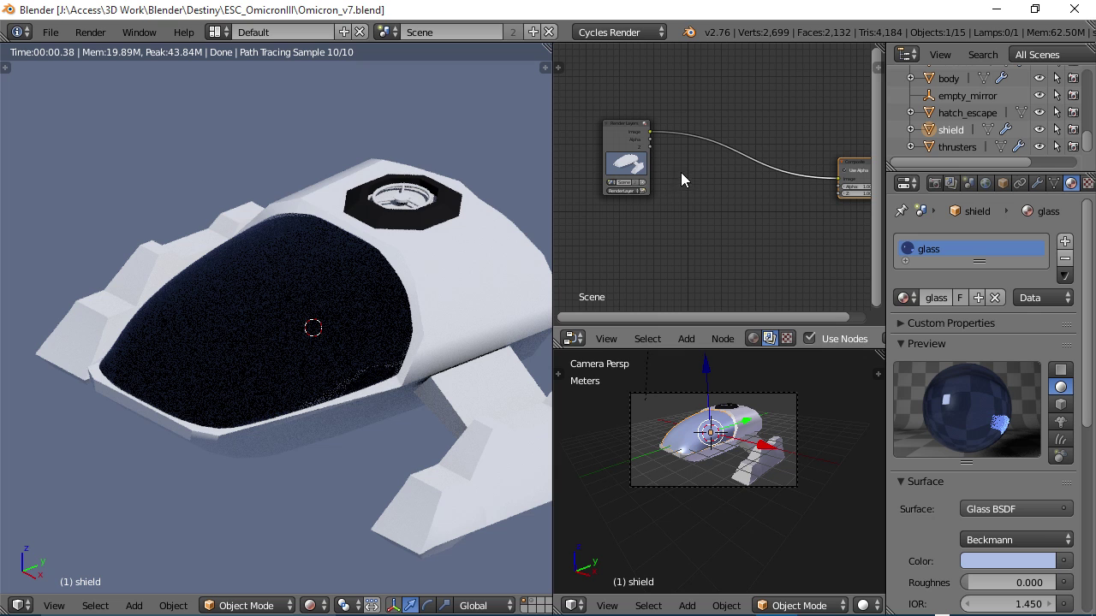
click(753, 338)
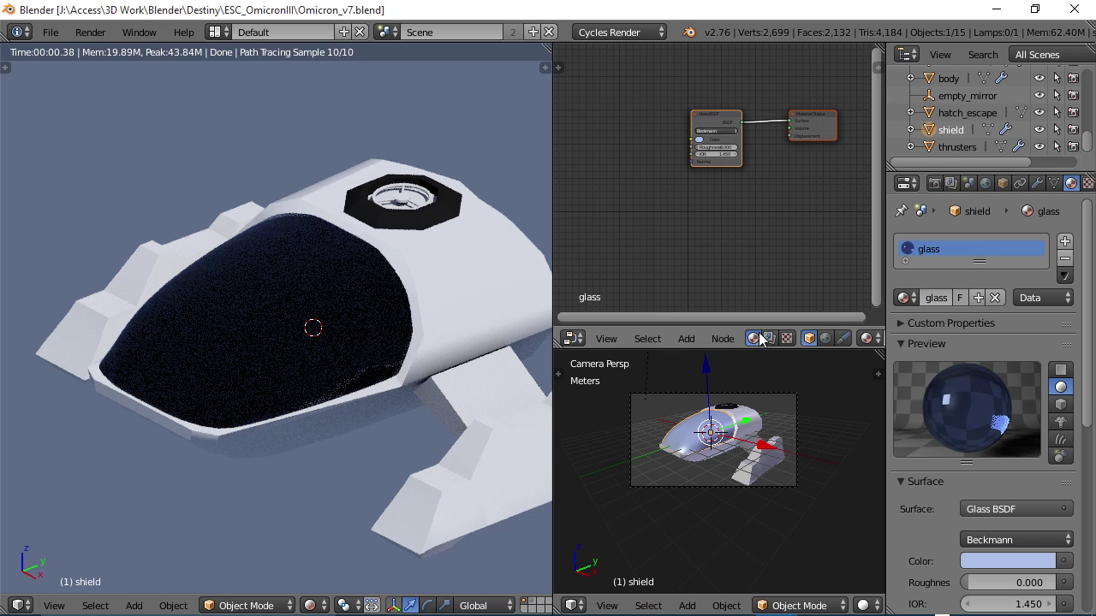
Step: Zoom in and move the Material Output node right, away from Glass BSDF
scroll(698, 194, up, 1)
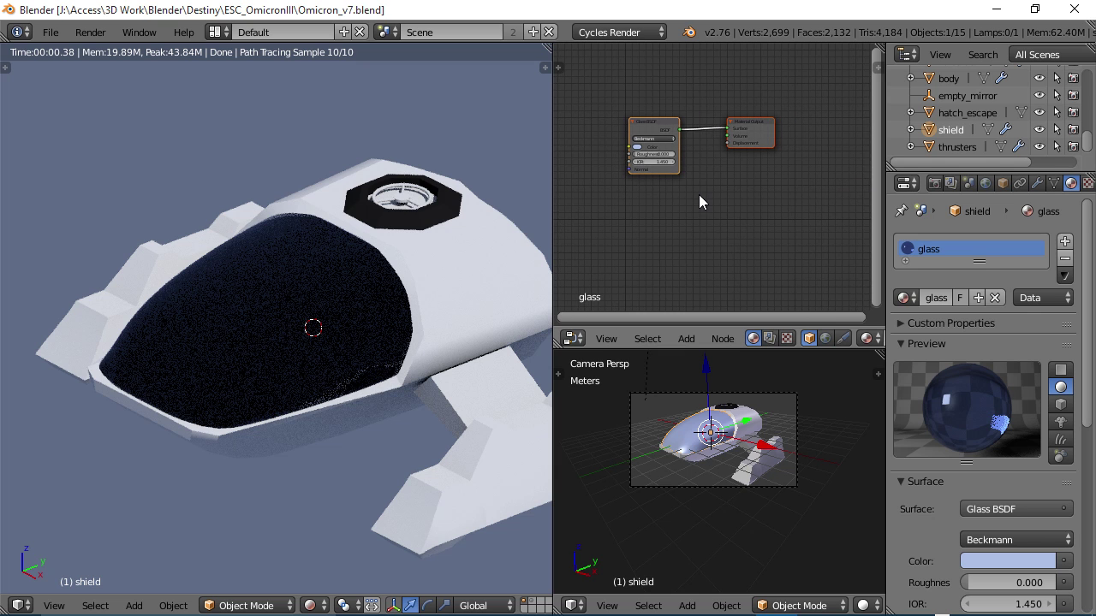
scroll(700, 197, up, 1)
scroll(703, 194, up, 1)
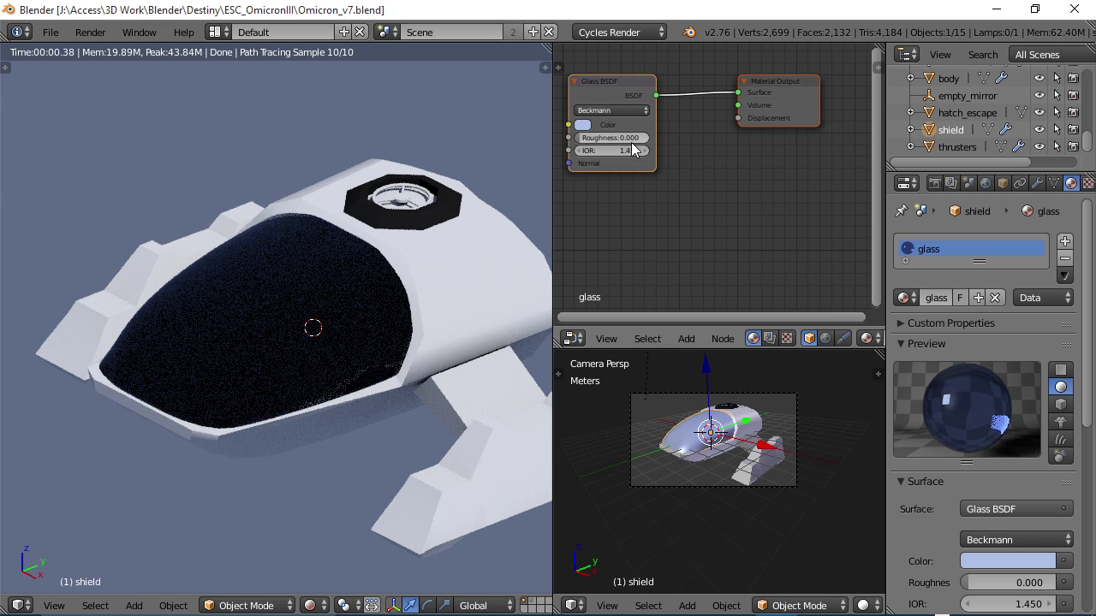
click(794, 96)
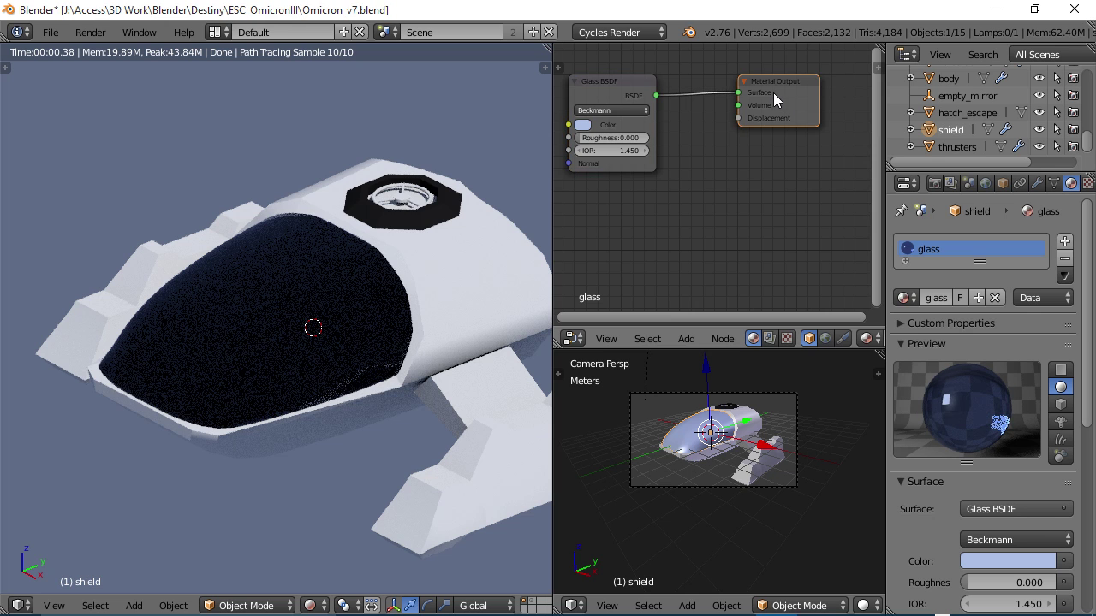
drag(770, 92, 874, 175)
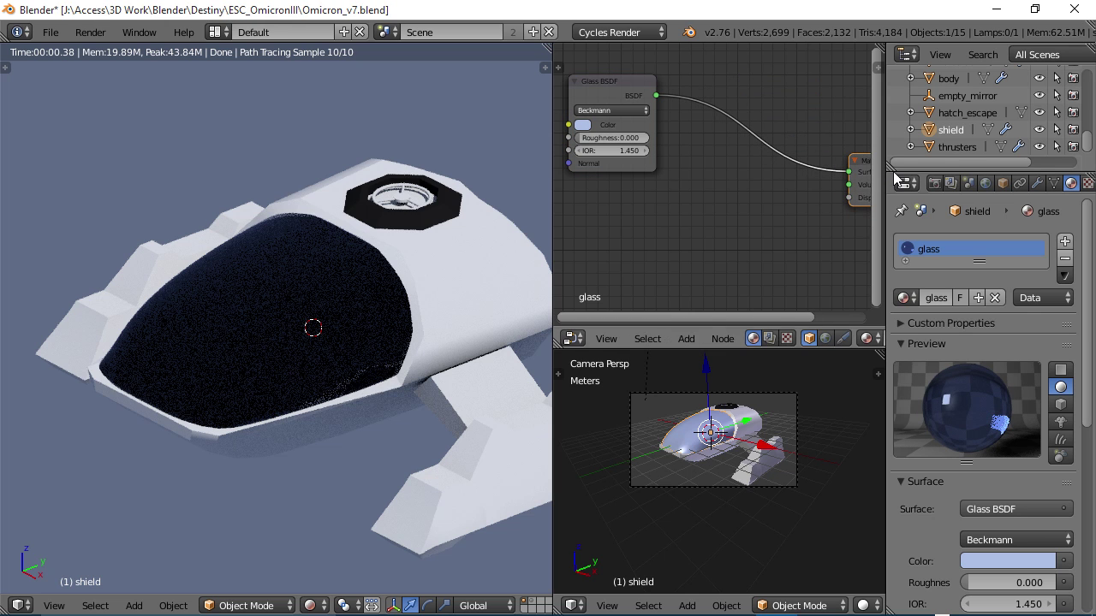
middle_drag(677, 196, 767, 175)
scroll(758, 180, down, 1)
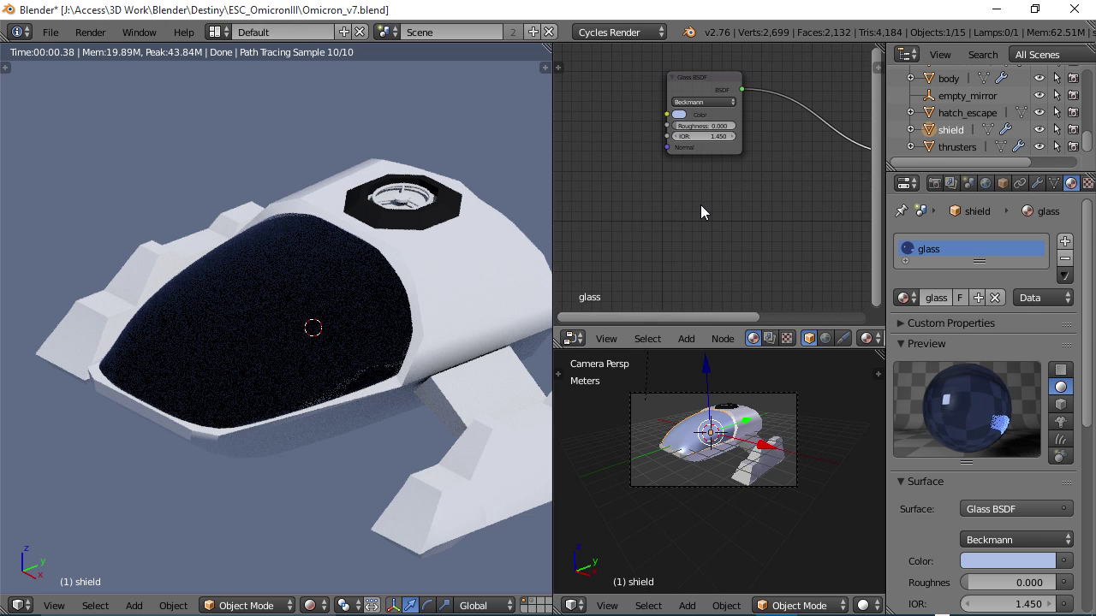
Step: Add a Transparent BSDF node below the Glass BSDF in the shield material
key(shift+a)
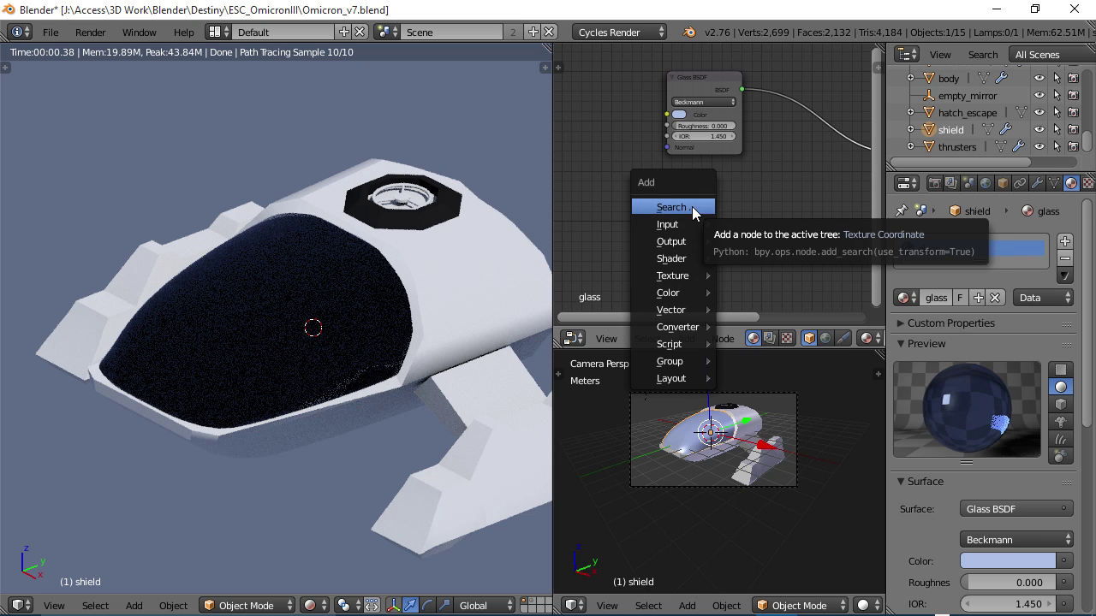
mouse_move(685, 221)
mouse_move(680, 263)
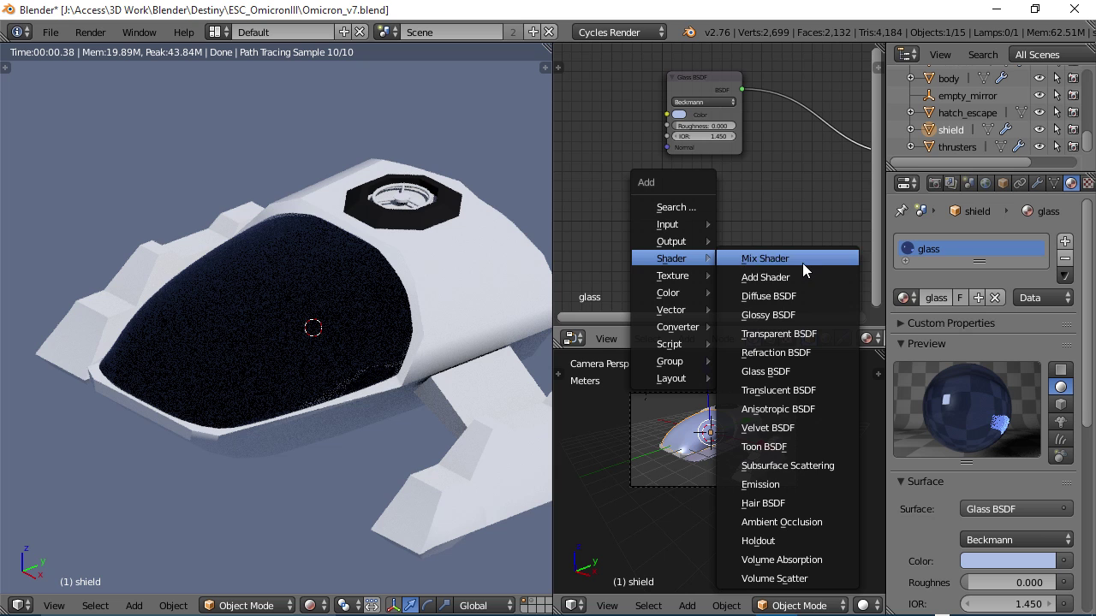
click(766, 334)
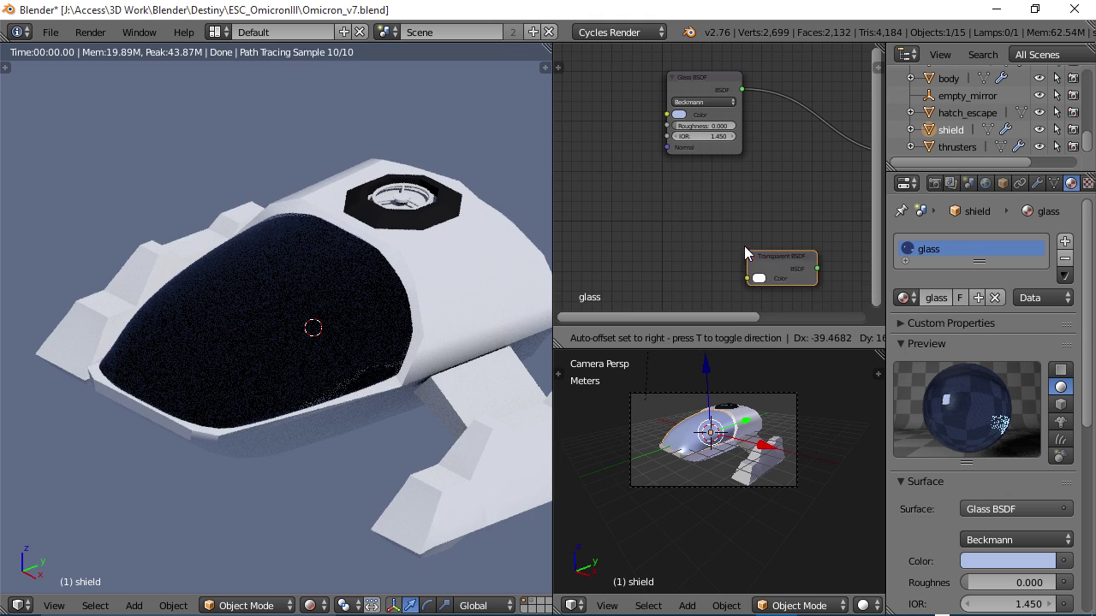
click(670, 190)
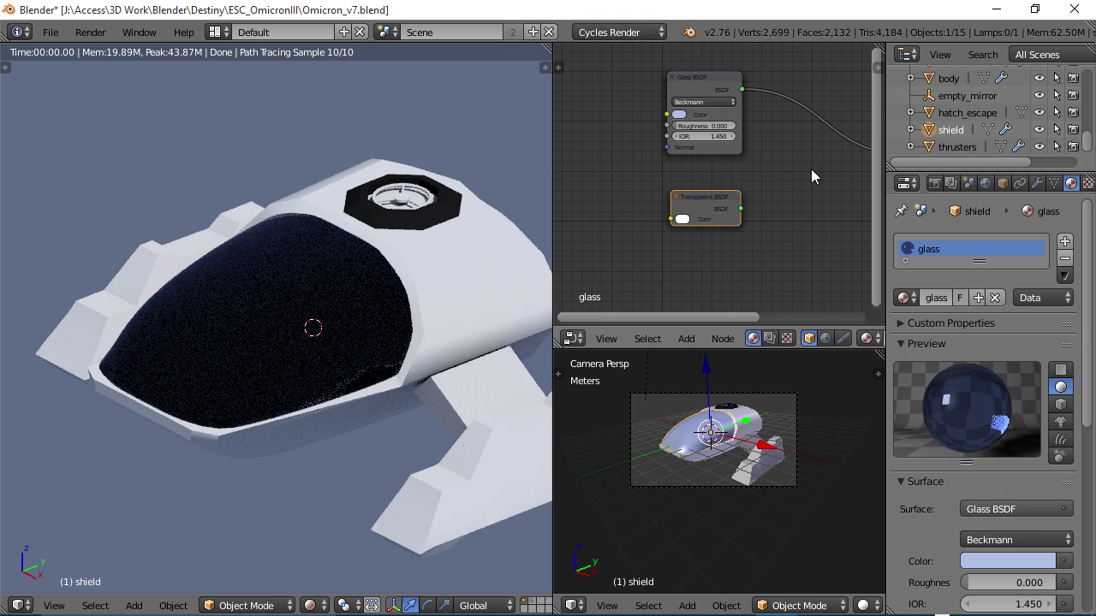
Step: Insert a Mix Shader on the Glass output link, with the Transparent BSDF in its second input
key(shift+a)
mouse_move(800, 177)
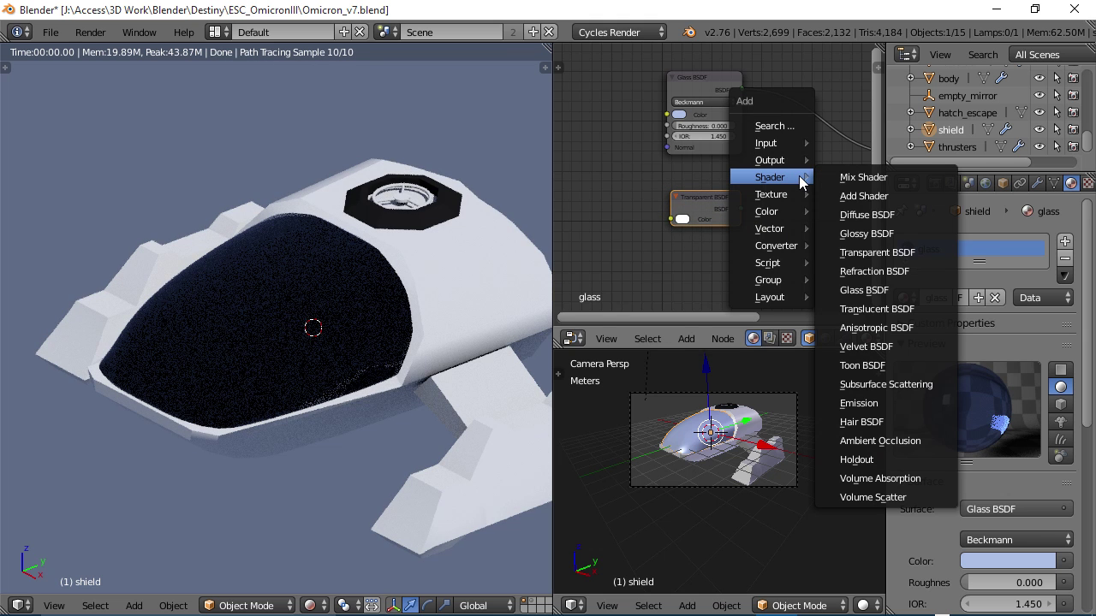
click(865, 179)
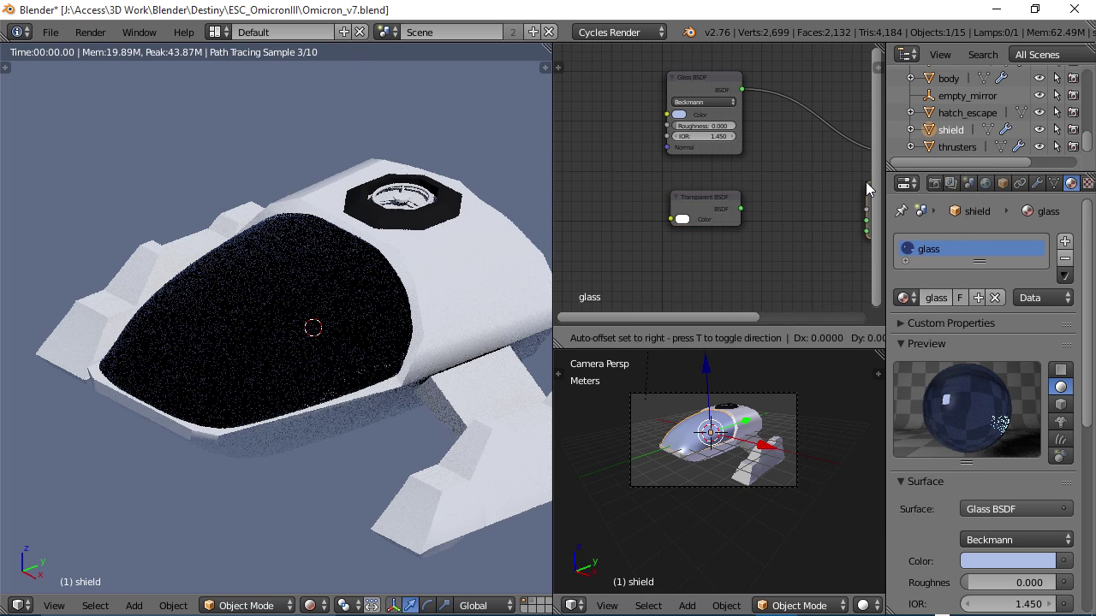
click(794, 124)
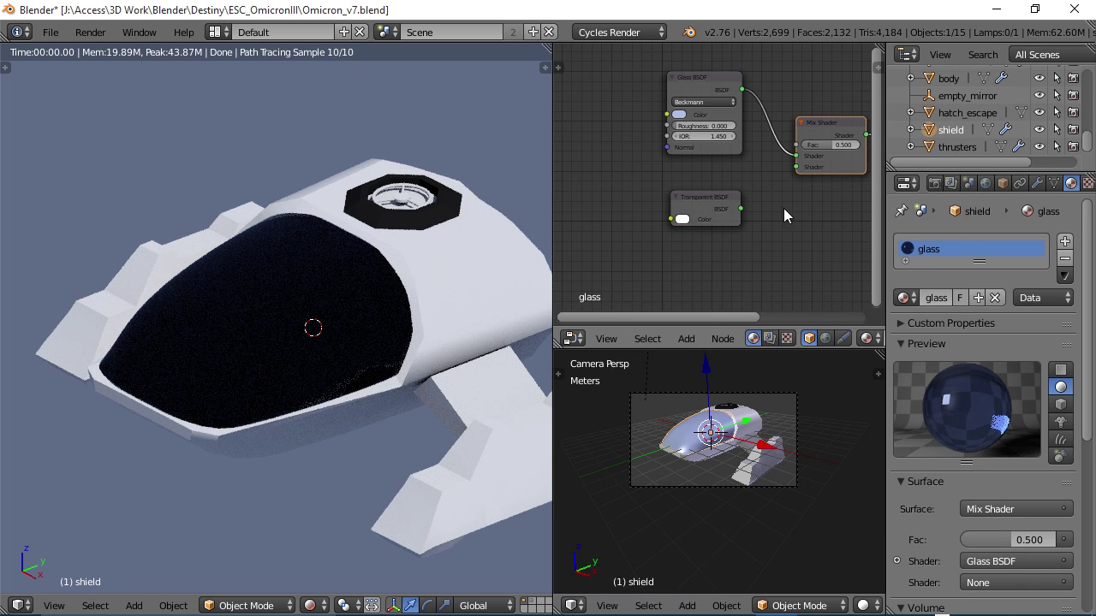
drag(740, 209, 795, 167)
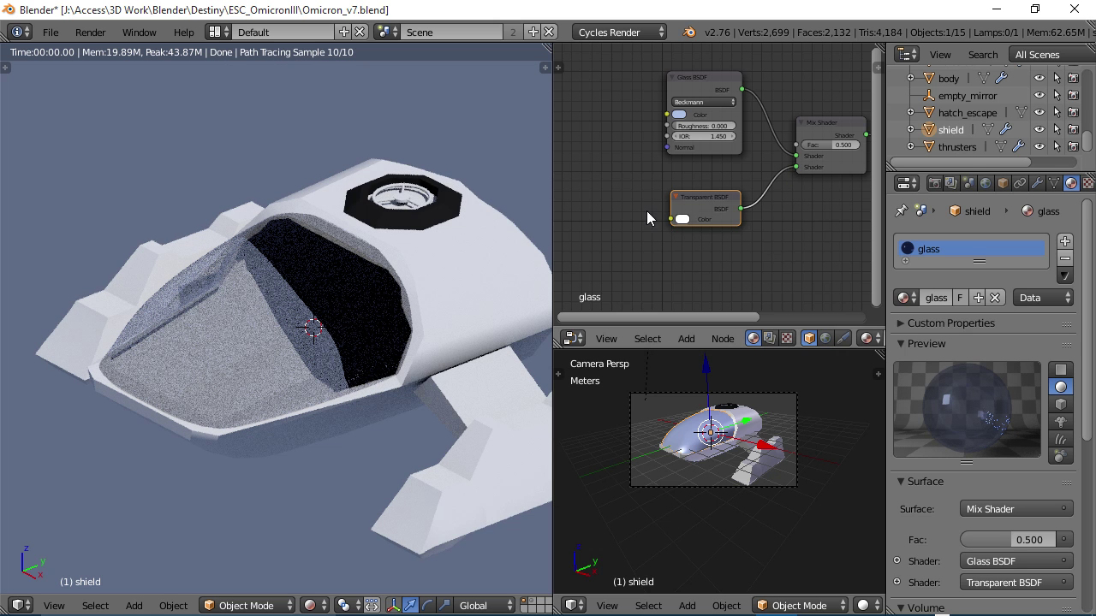
Step: Set the Mix Shader factor to 0.291 and move the Glass BSDF node up and left
middle_drag(770, 194, 705, 201)
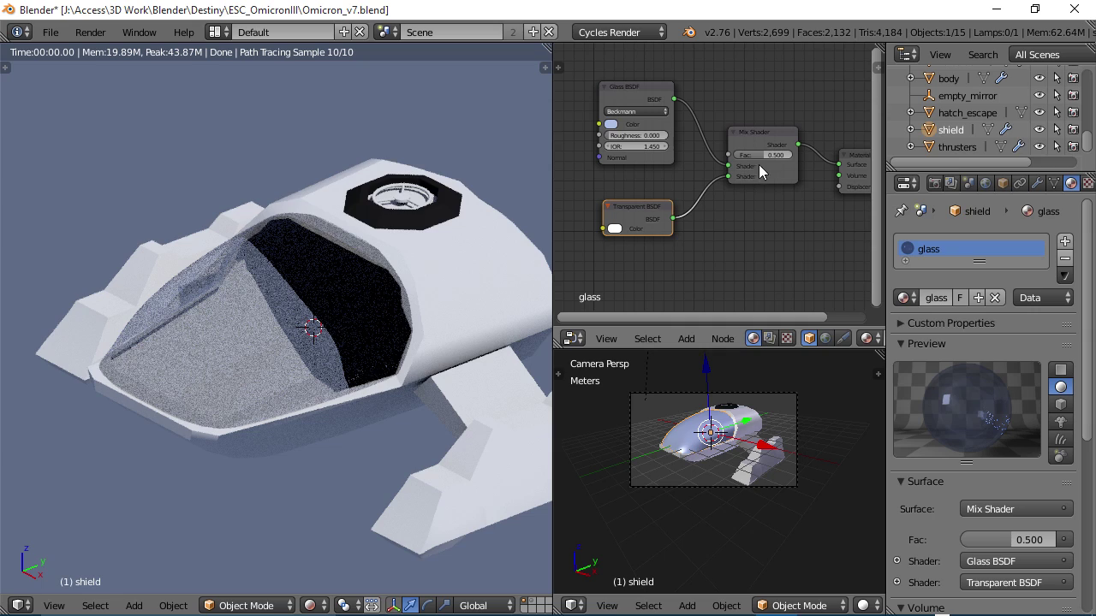
mouse_move(1010, 539)
mouse_down()
mouse_move(974, 539)
mouse_move(991, 540)
mouse_up()
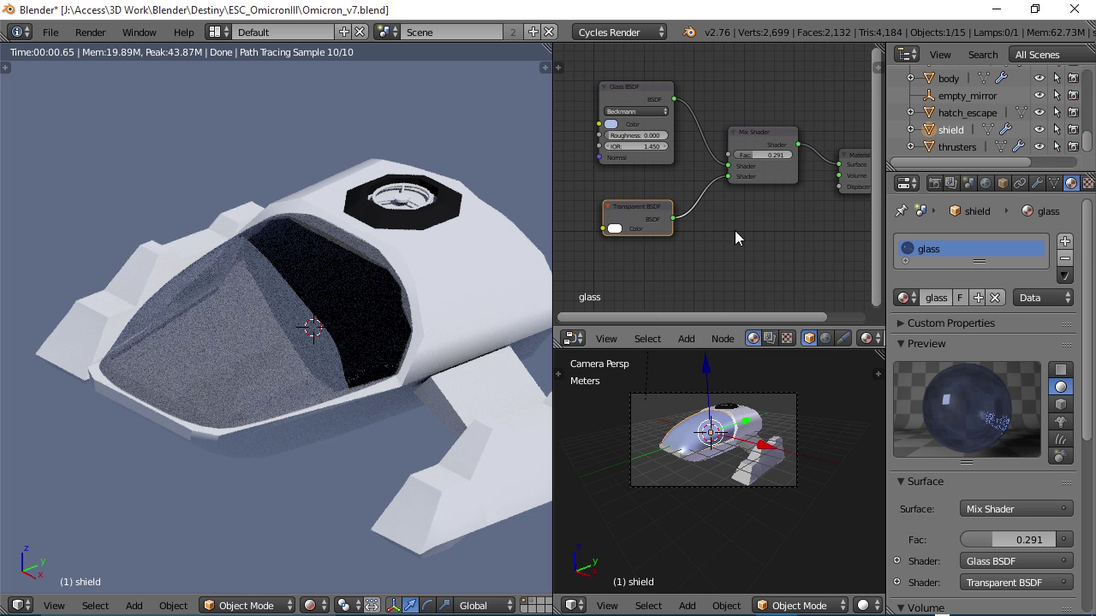
scroll(748, 206, down, 3)
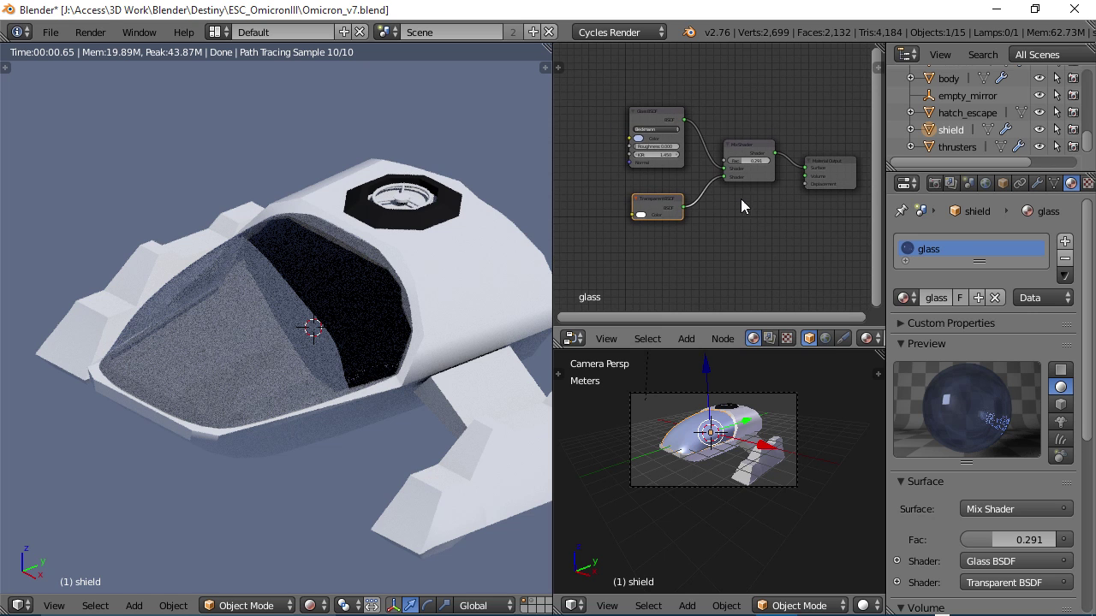
middle_drag(737, 195, 765, 201)
drag(699, 136, 611, 93)
Step: Move the Transparent BSDF left and add a Glossy BSDF node beside it
drag(698, 225, 591, 229)
key(shift+a)
mouse_move(787, 258)
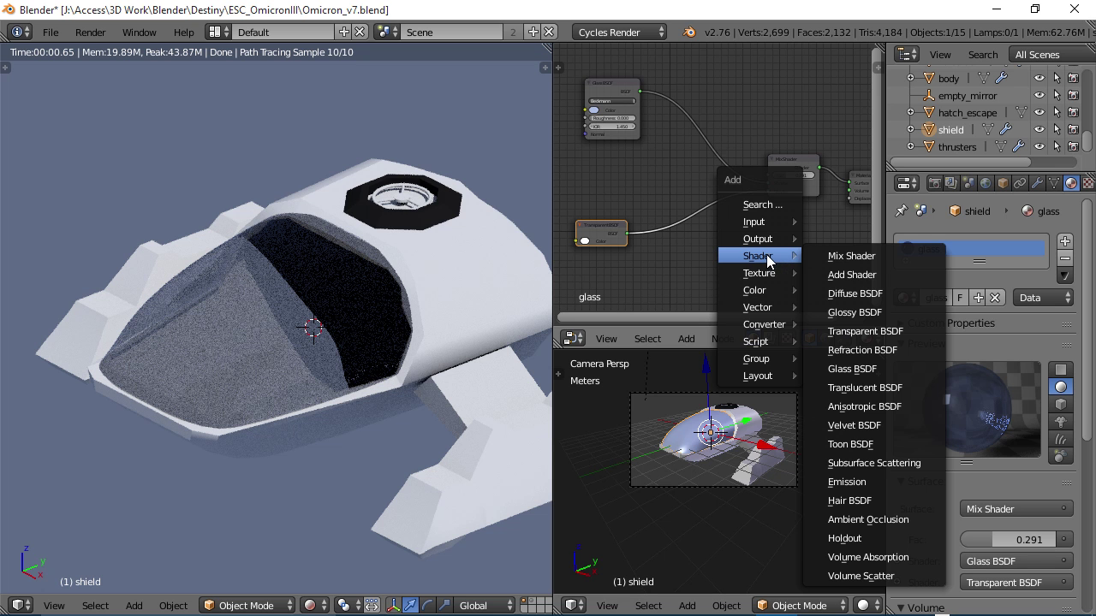
click(857, 312)
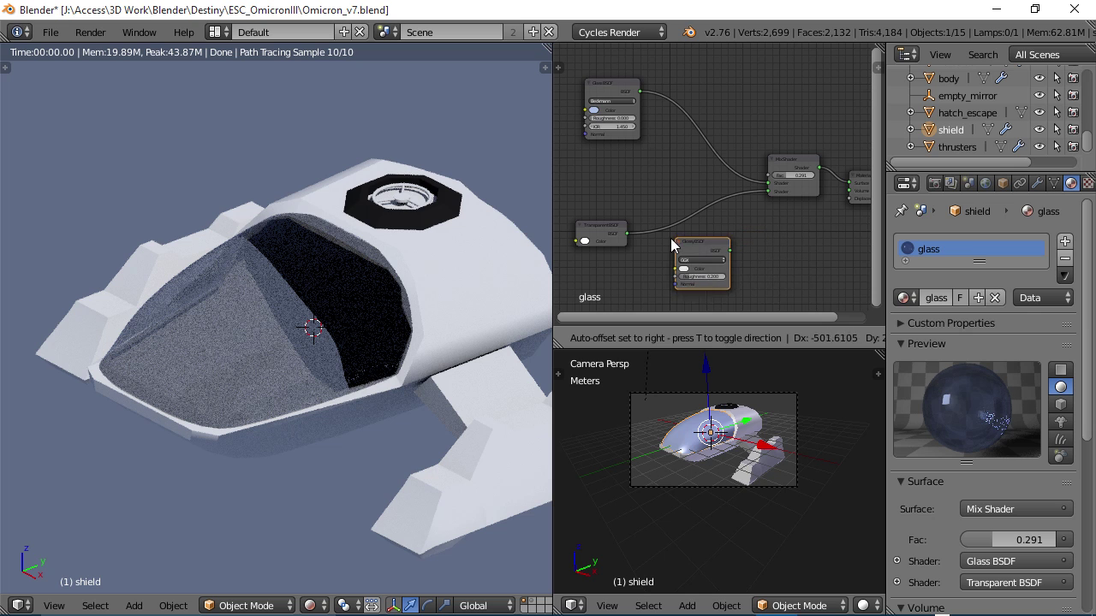
click(654, 244)
Step: Duplicate the Mix Shader and place the copy below the original
middle_drag(717, 231, 668, 157)
click(747, 90)
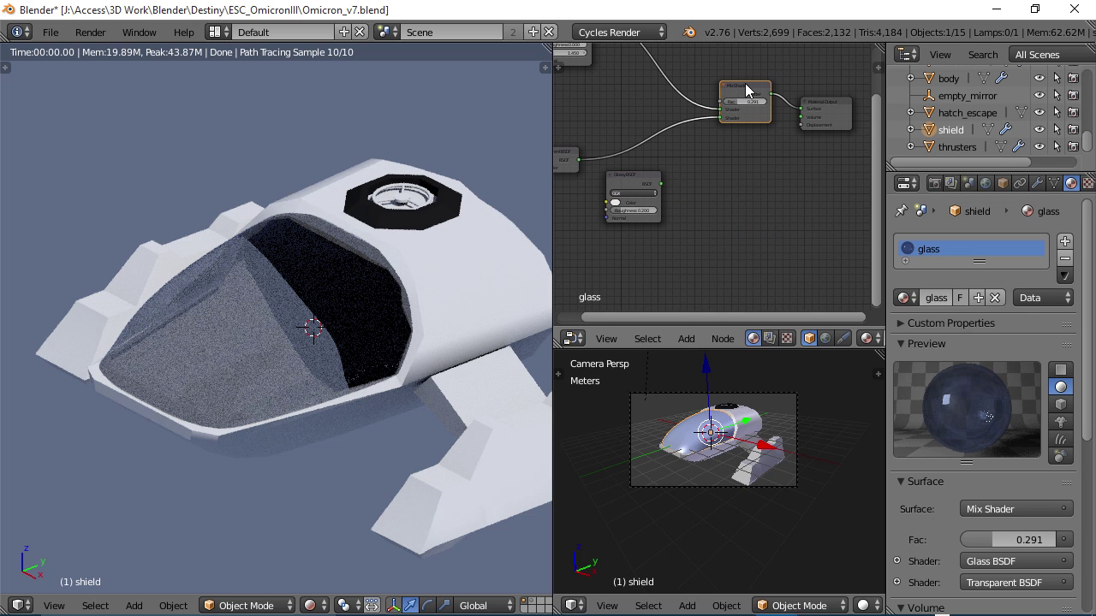
key(shift+d)
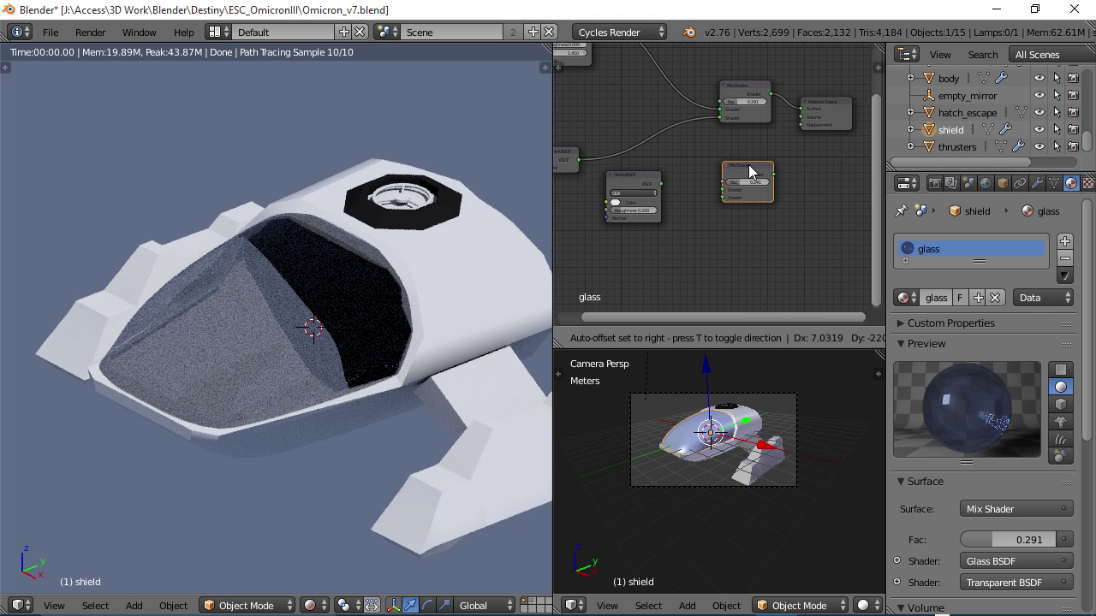
click(750, 172)
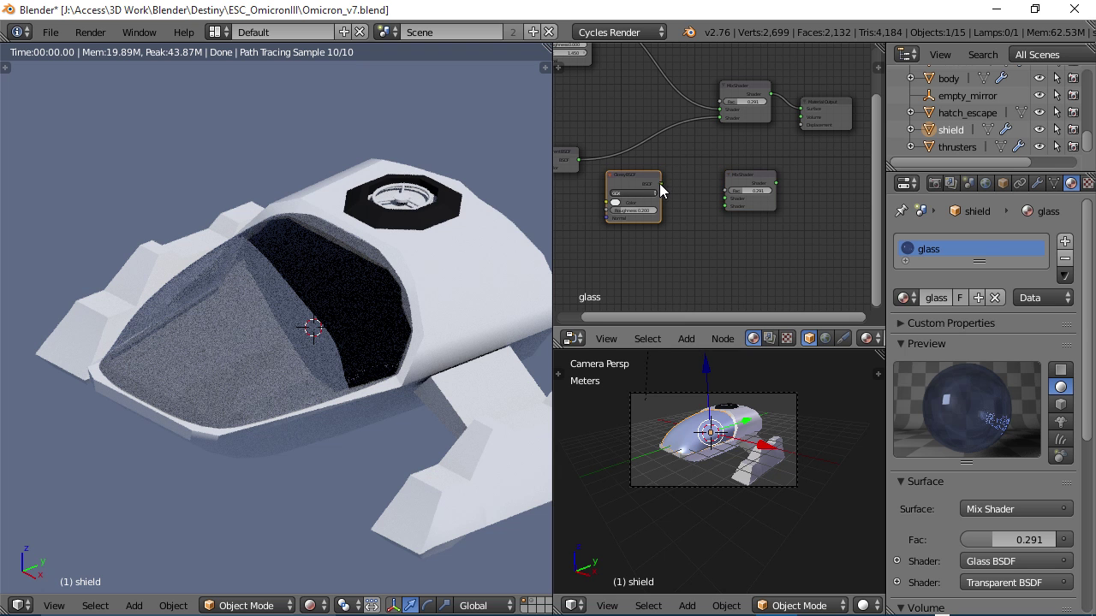
Step: Wire the Glossy and Transparent BSDFs into the new Mix Shader and move them together
drag(712, 197, 723, 163)
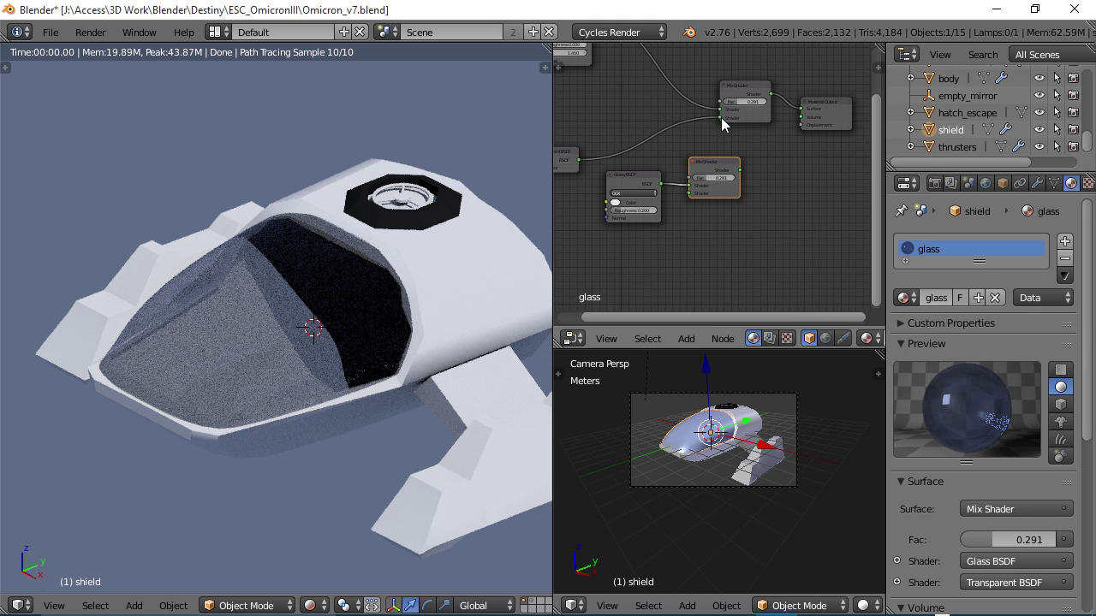
drag(720, 118, 689, 196)
drag(567, 159, 631, 273)
shift+click(631, 176)
drag(704, 171, 716, 118)
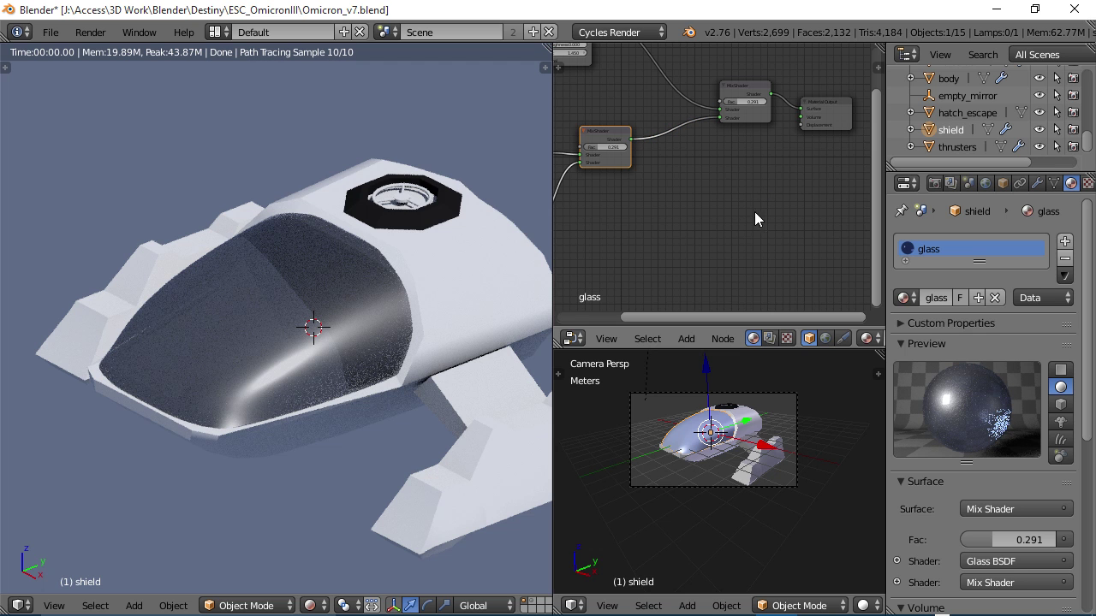
Step: Reposition the Glossy BSDF node up and left so the whole node tree fits
scroll(775, 195, down, 2)
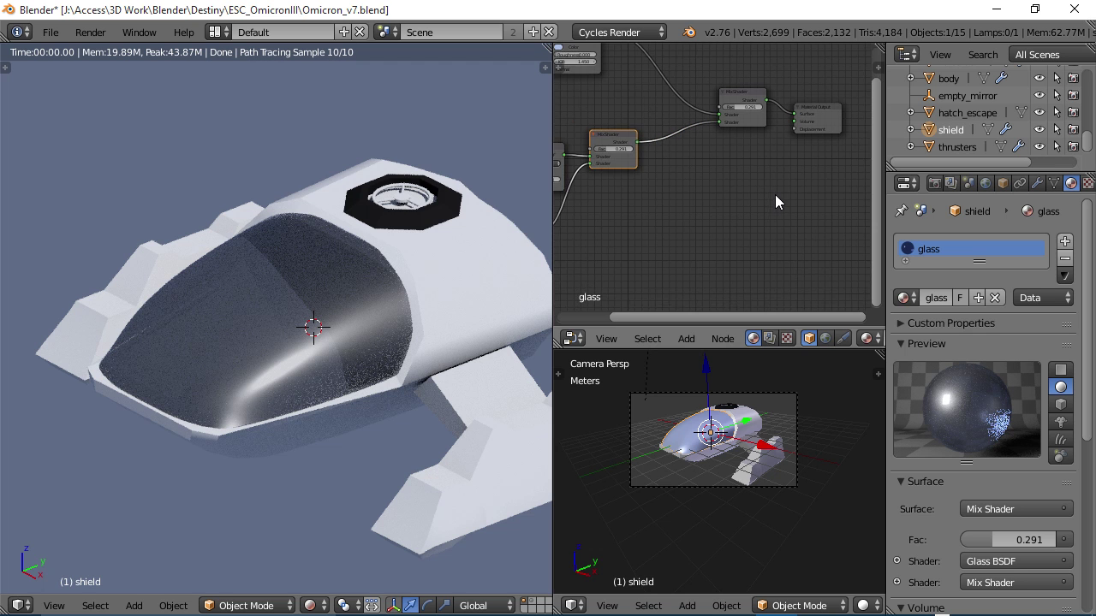
middle_drag(775, 195, 725, 206)
scroll(725, 207, up, 3)
scroll(758, 171, down, 2)
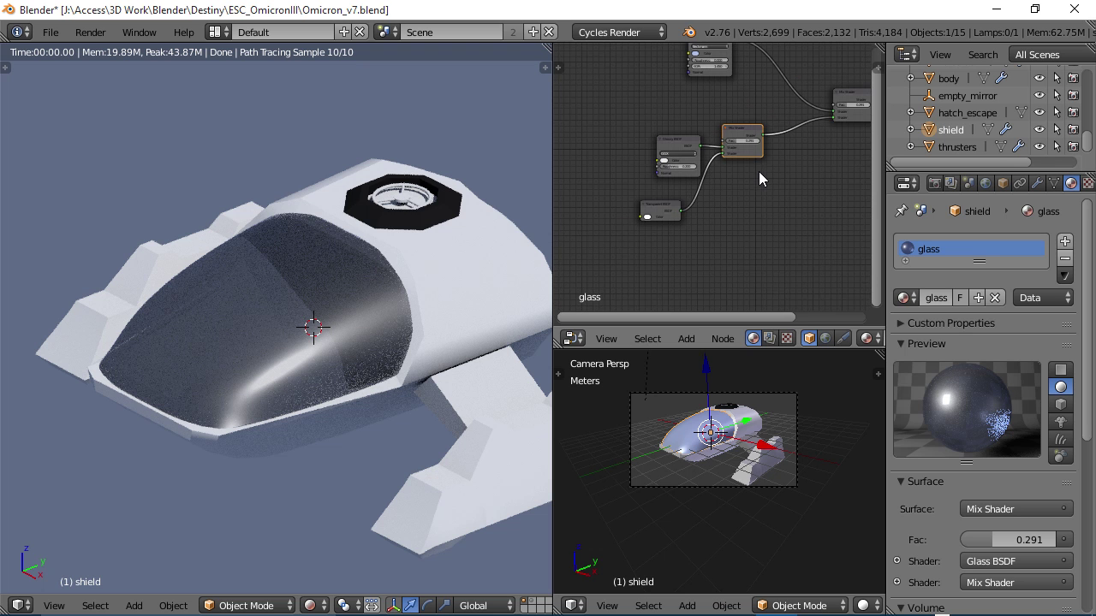
click(679, 151)
drag(680, 150, 646, 135)
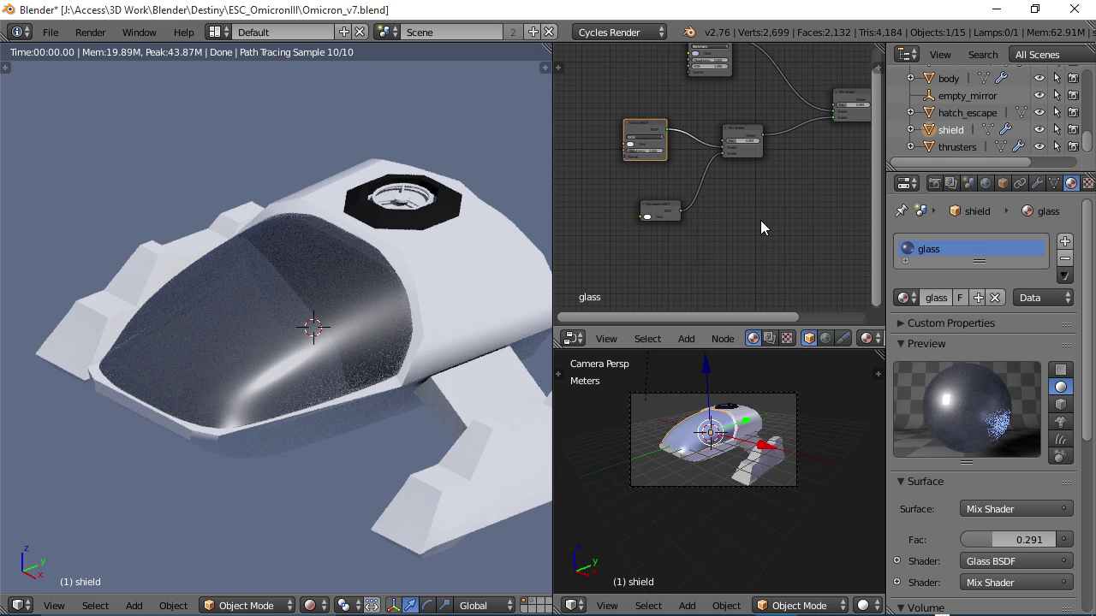
scroll(774, 205, down, 1)
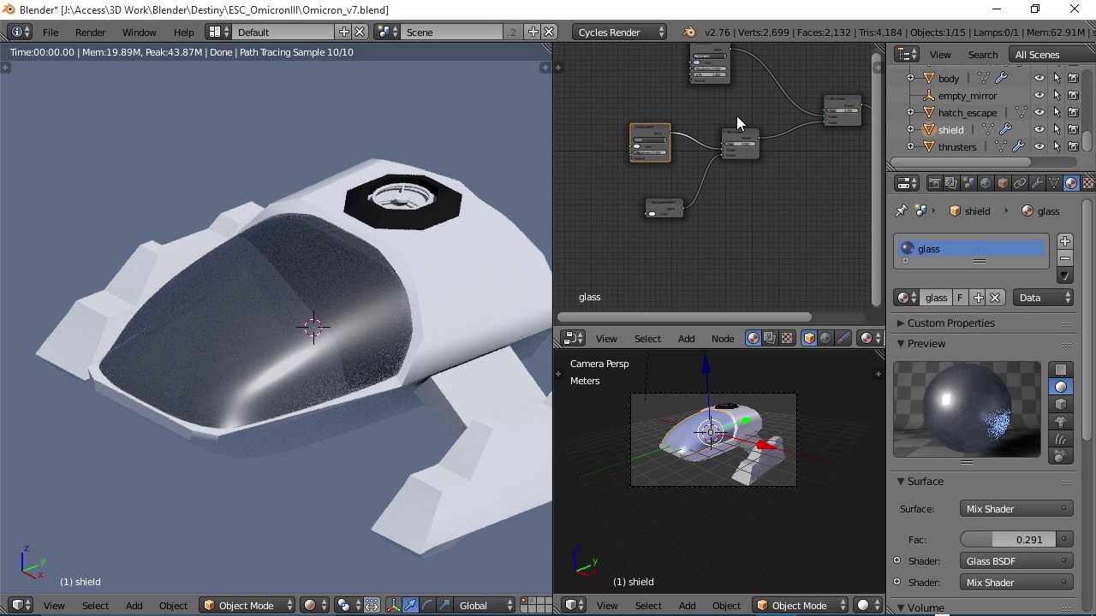
middle_drag(738, 103, 725, 177)
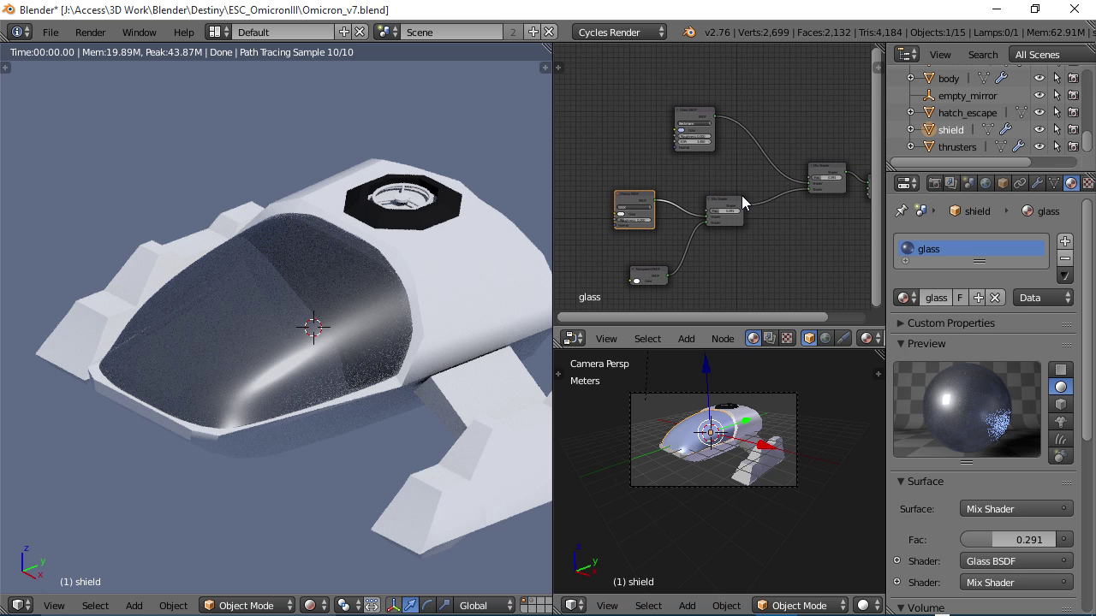
scroll(744, 240, up, 1)
middle_drag(618, 242, 669, 195)
Step: Lower the Glossy BSDF roughness from 0.200 to 0.02
scroll(689, 206, up, 2)
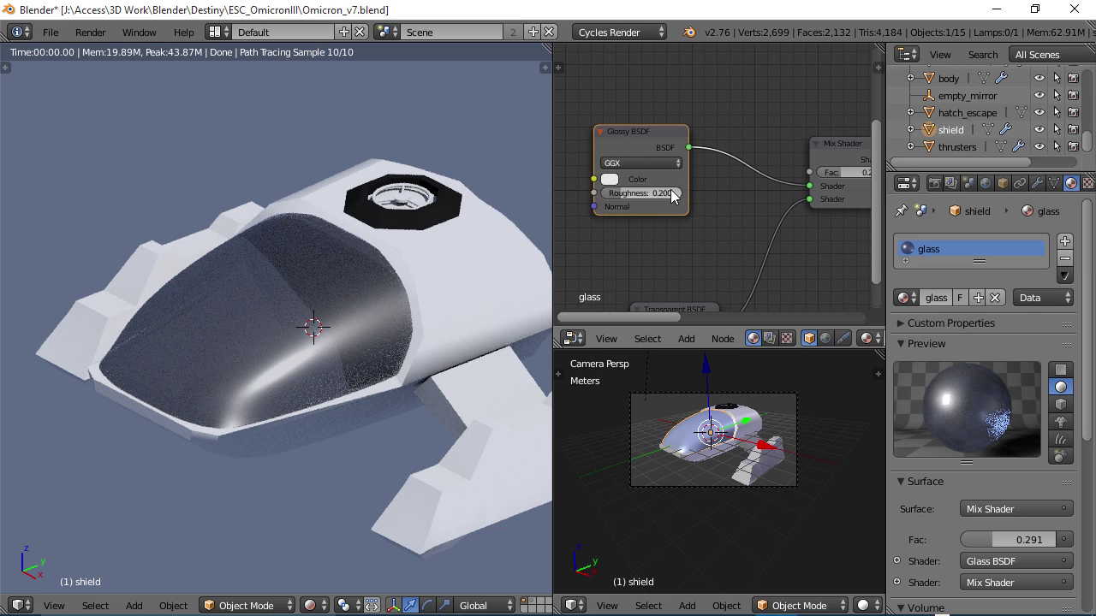
click(649, 193)
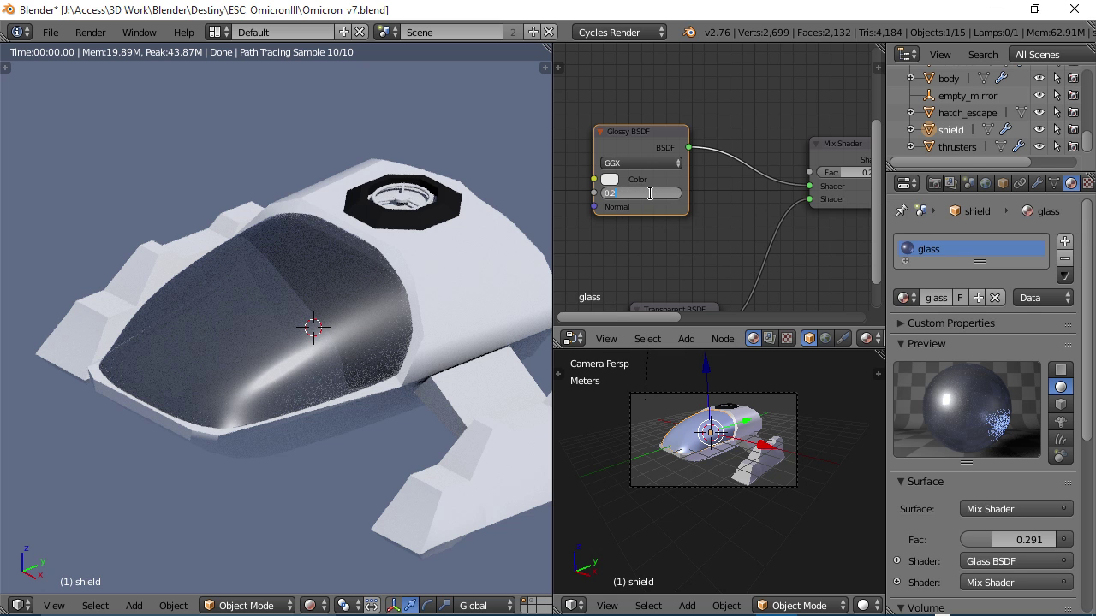
key(BackSpace)
text(.02)
key(Return)
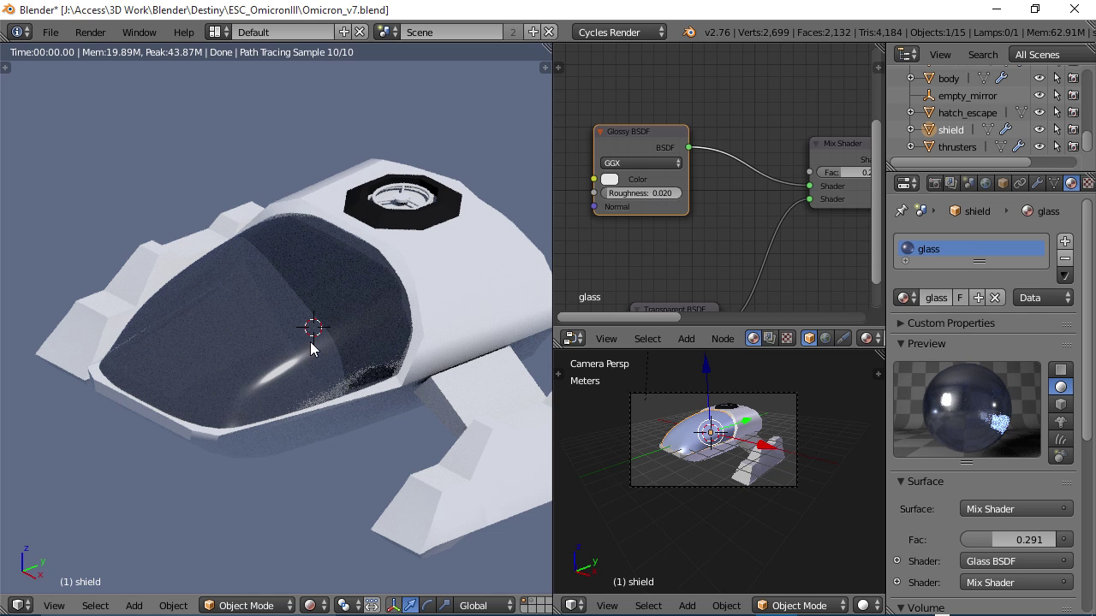
Step: Raise the outer Mix Shader factor to 0.645 and set the Glossy–Transparent mix factor to 0.282
scroll(742, 230, down, 1)
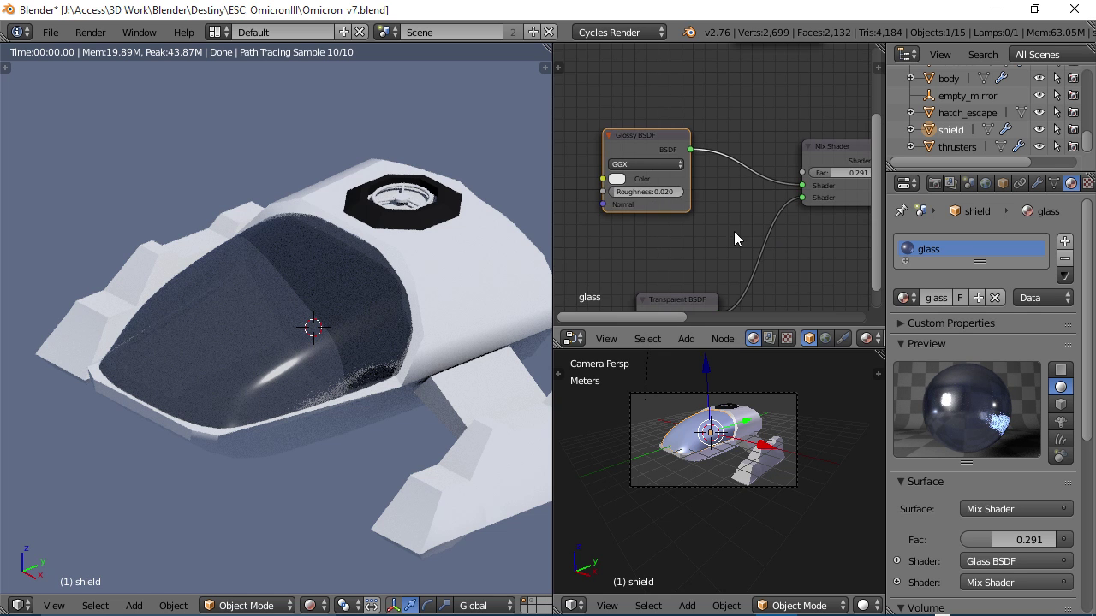
middle_drag(740, 201, 692, 193)
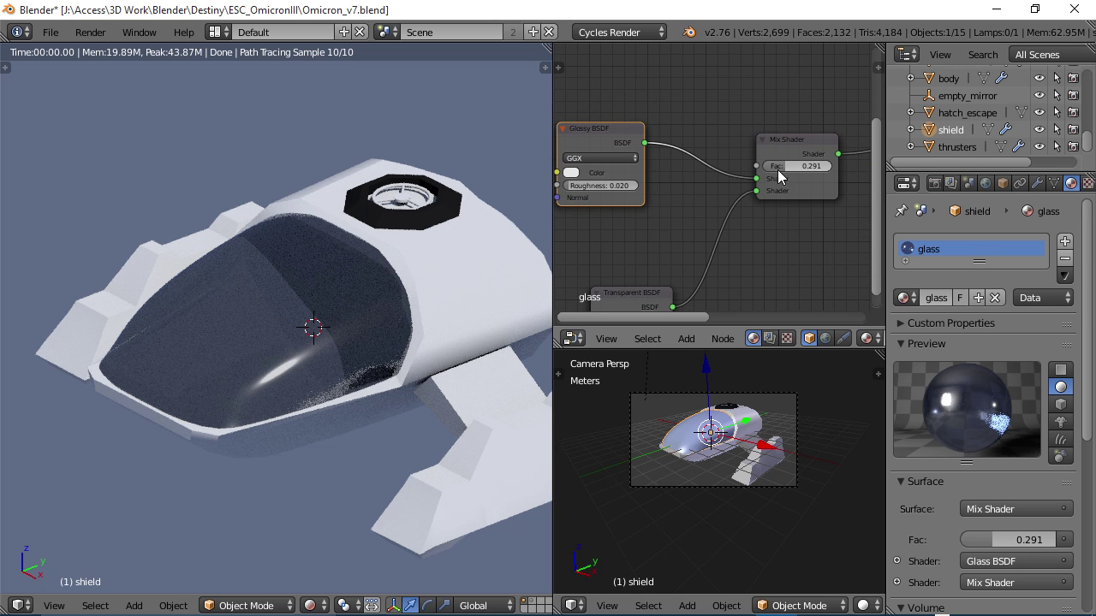
mouse_move(796, 165)
mouse_down()
mouse_move(826, 165)
mouse_move(798, 165)
mouse_up()
scroll(756, 118, down, 3)
middle_drag(762, 120, 659, 184)
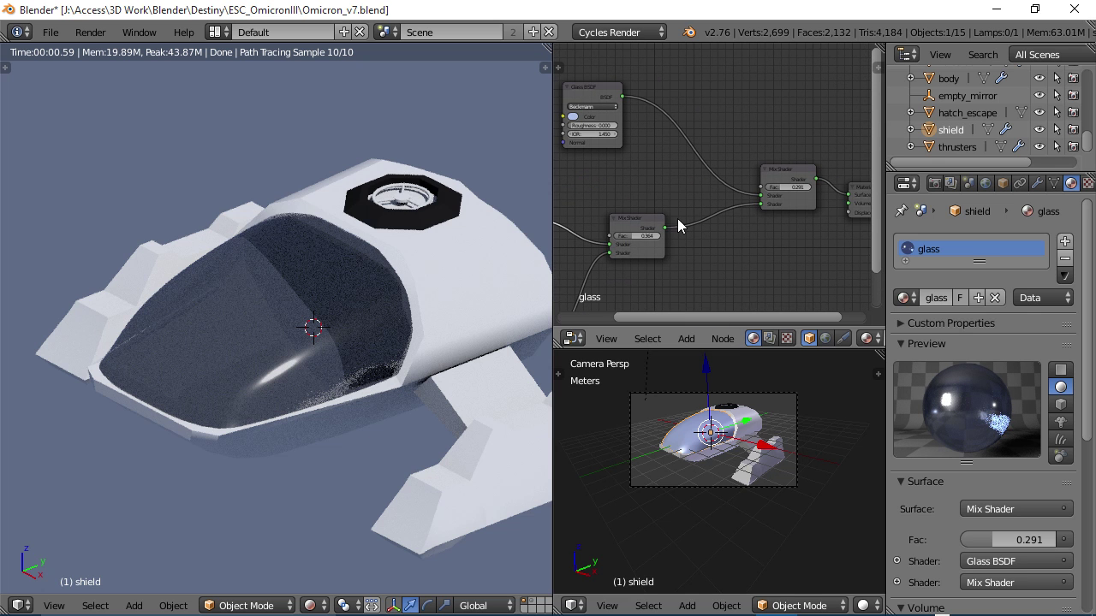
drag(785, 193, 845, 193)
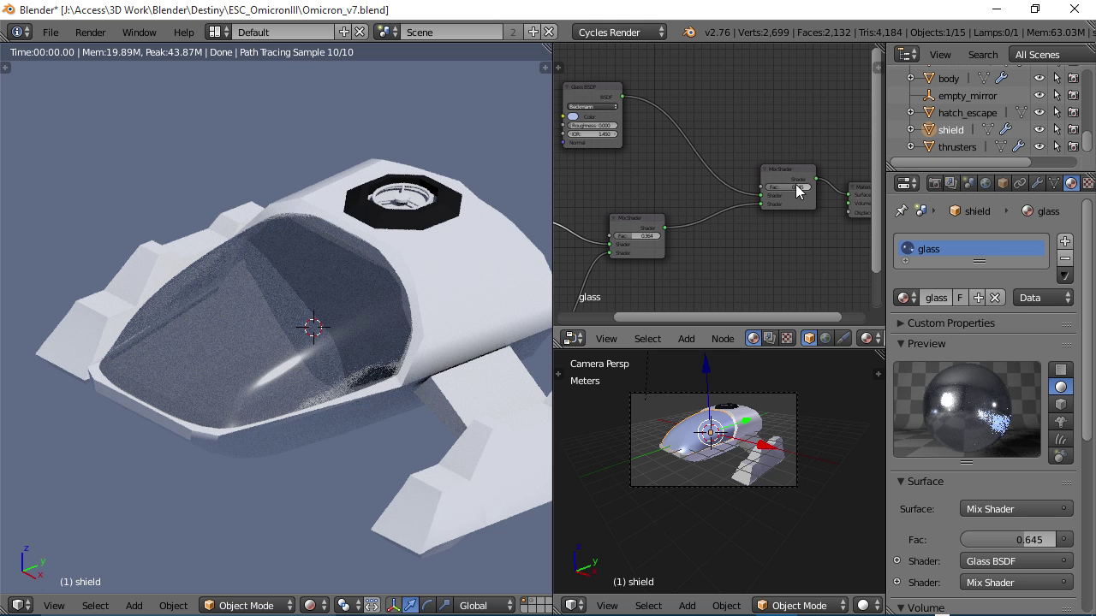
middle_drag(705, 235, 762, 171)
middle_drag(721, 209, 741, 248)
drag(730, 216, 714, 217)
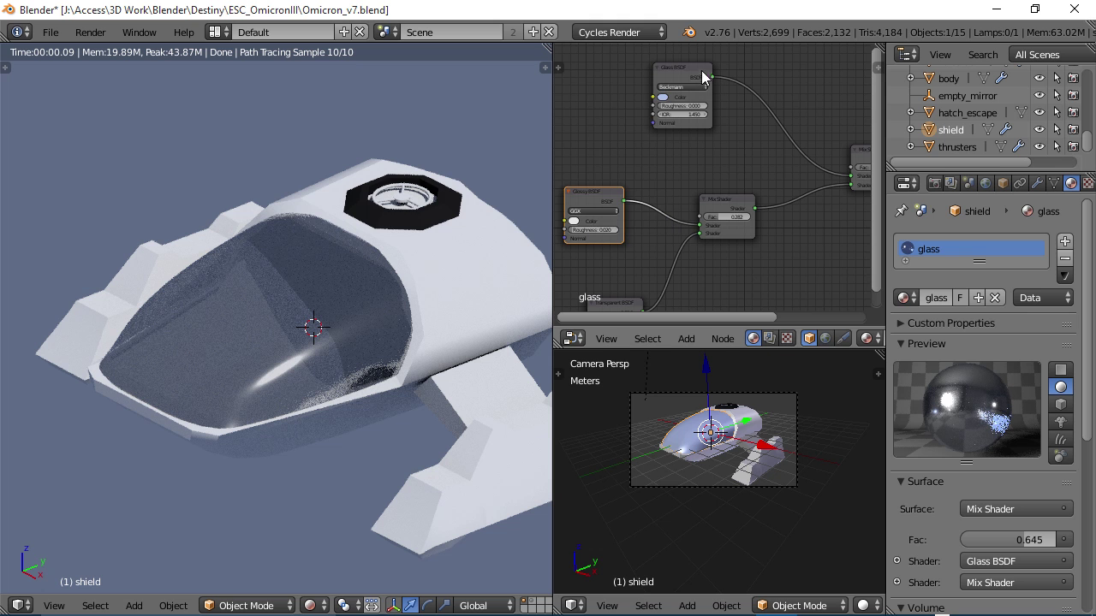
Step: Darken the Glass BSDF colour to a deeper blue (about 0.060, 0.074, 0.110) and check the shield
click(664, 96)
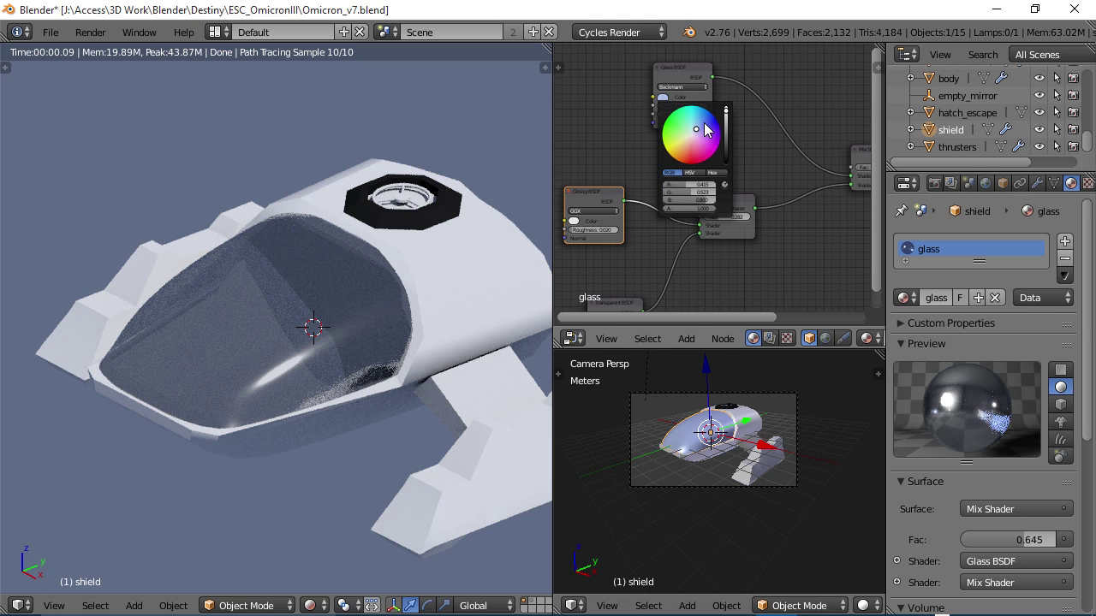
drag(725, 114, 726, 143)
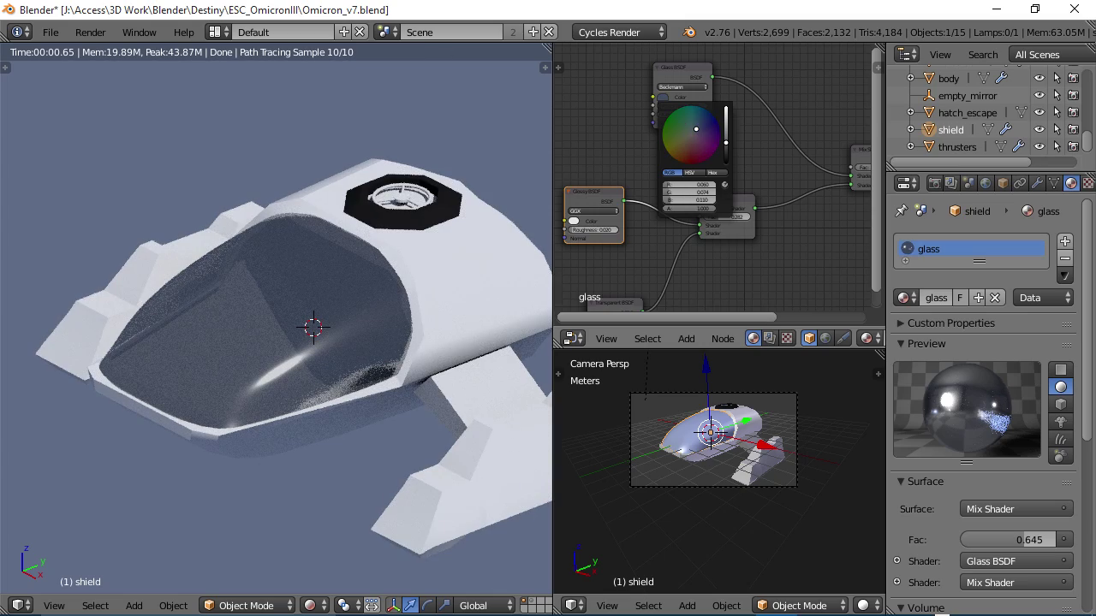
scroll(425, 342, down, 3)
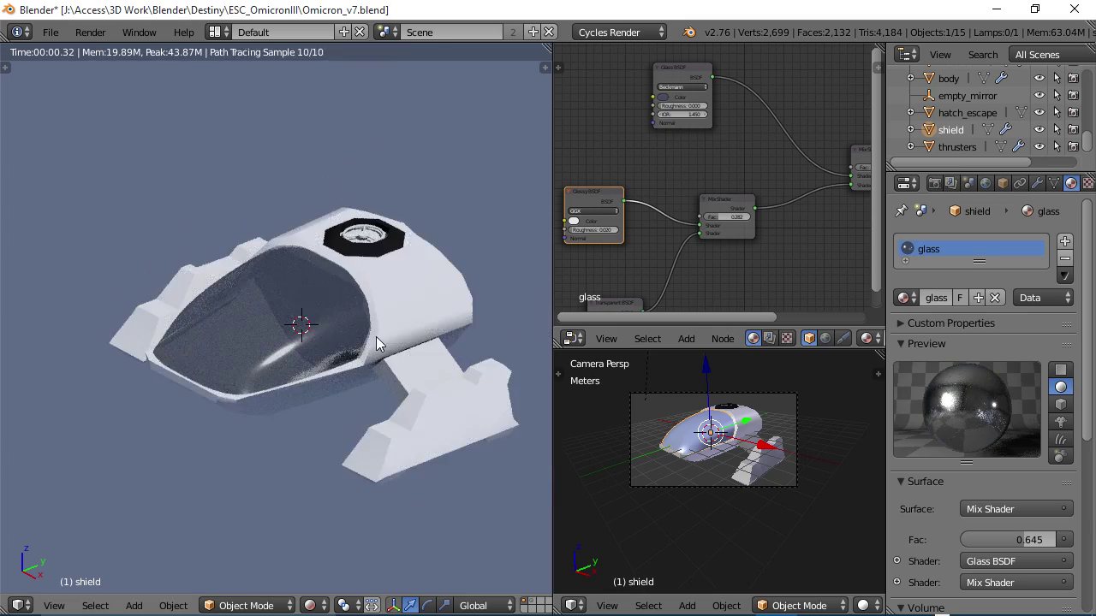
middle_drag(423, 334, 350, 374)
scroll(354, 384, up, 4)
scroll(343, 375, down, 2)
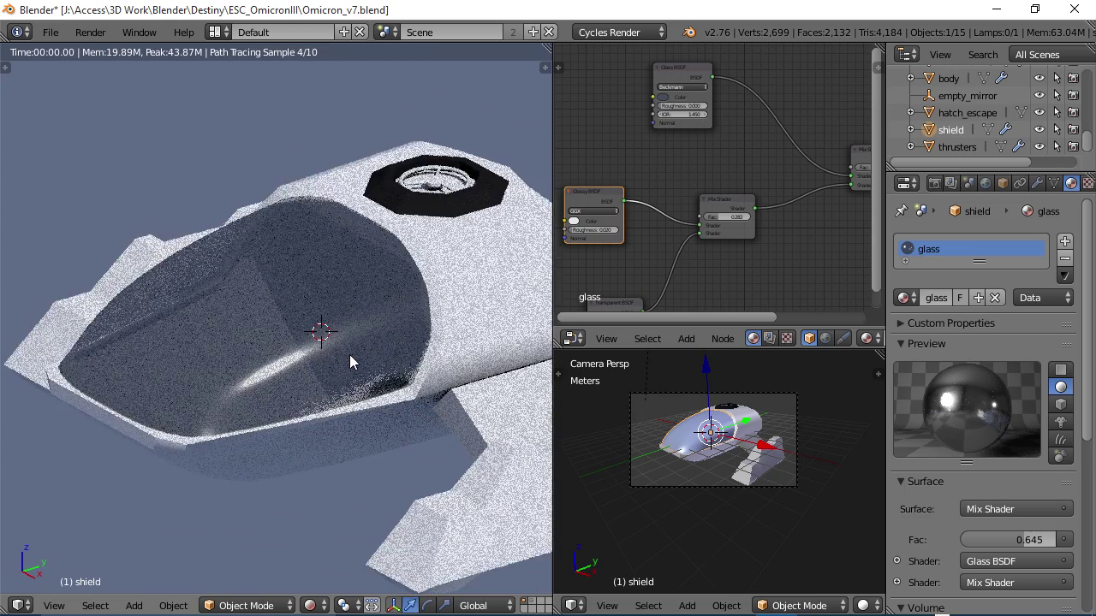
scroll(349, 355, down, 1)
middle_drag(349, 350, 328, 362)
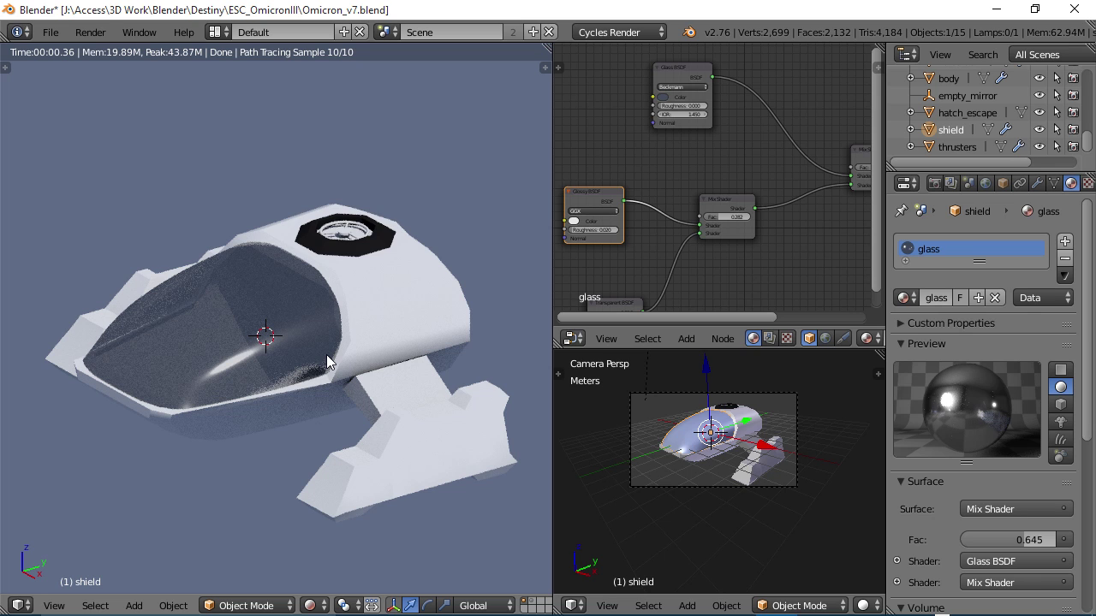
scroll(708, 245, down, 1)
scroll(709, 188, down, 1)
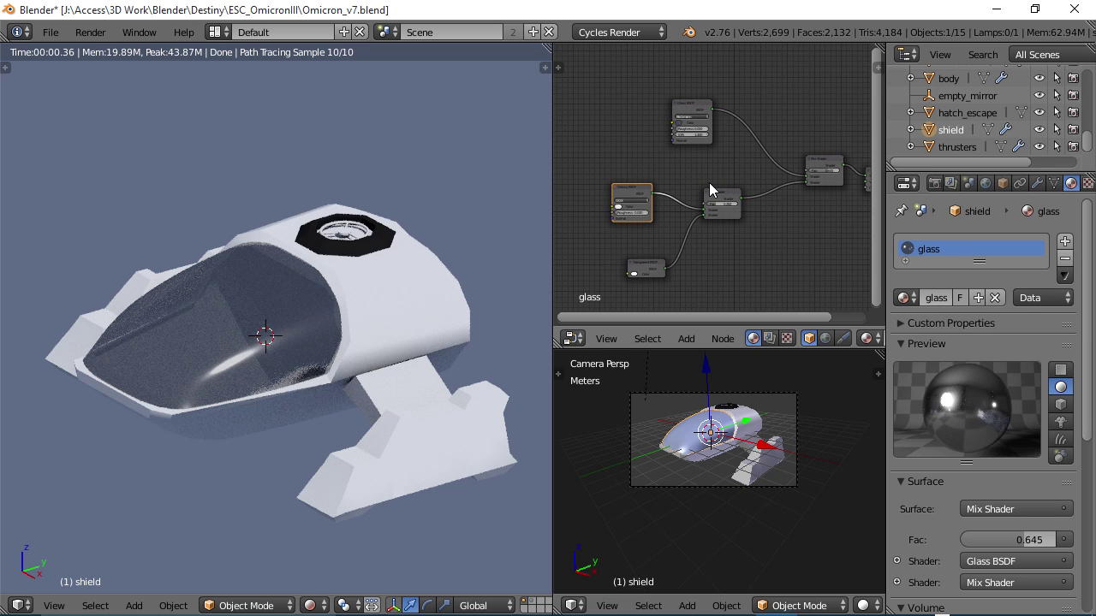
Step: Maximize the node editor and regroup the Glass, Mix Shader, Glossy and Transparent nodes compactly
key(ctrl+Up)
scroll(735, 412, down, 1)
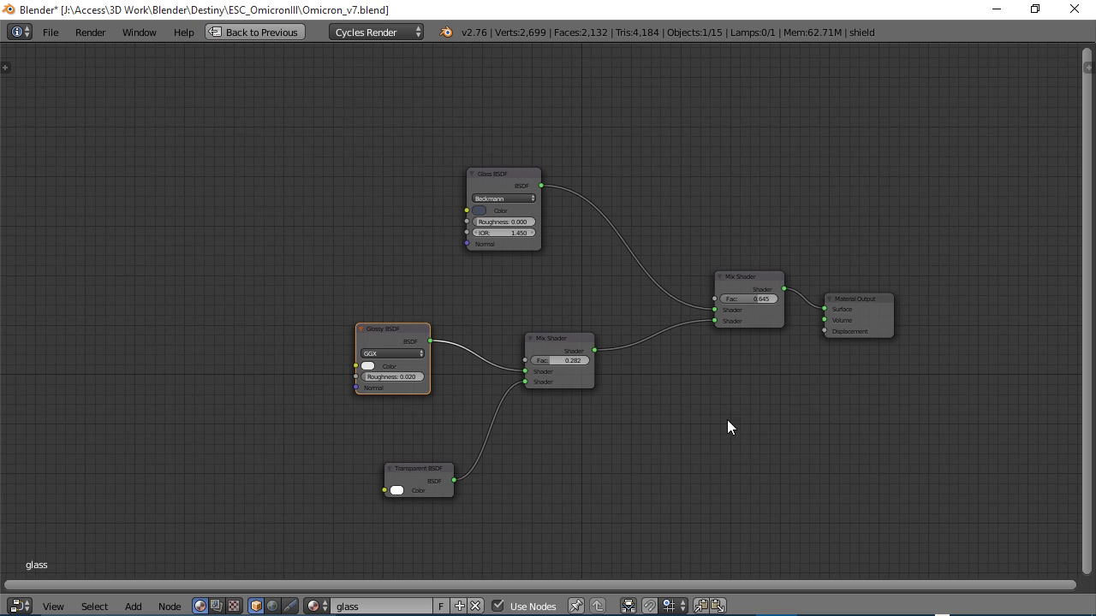
middle_drag(735, 412, 624, 361)
scroll(641, 366, up, 1)
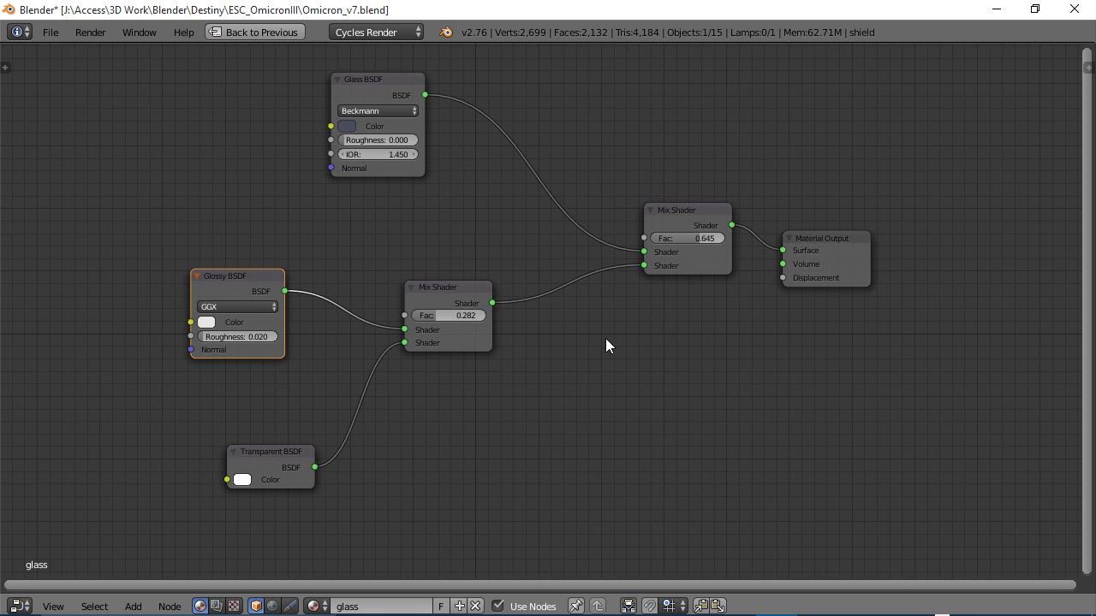
middle_drag(592, 280, 632, 316)
drag(404, 120, 390, 143)
drag(503, 336, 568, 321)
drag(279, 323, 370, 302)
click(303, 491)
drag(302, 490, 380, 414)
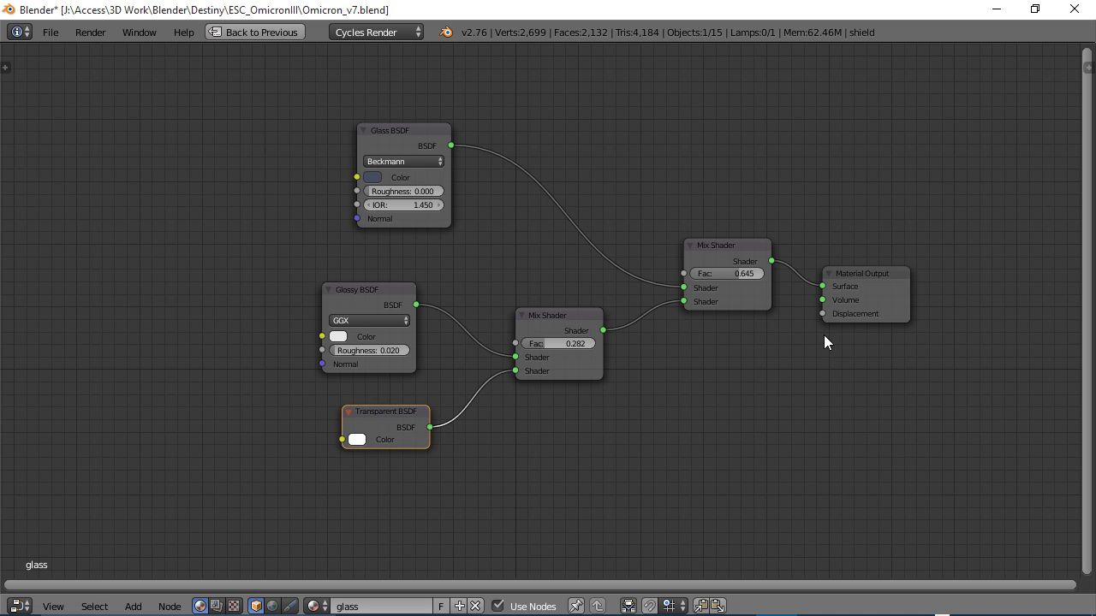
scroll(634, 357, down, 1)
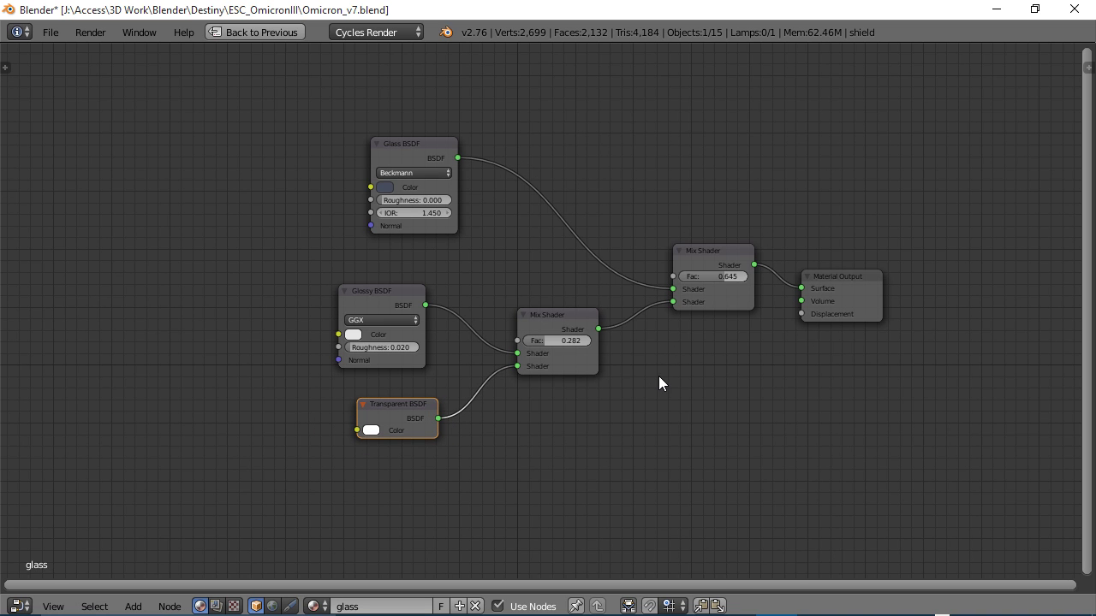
Step: Restore the split layout and show the viewport in solid shading with an orthographic view
key(ctrl+Up)
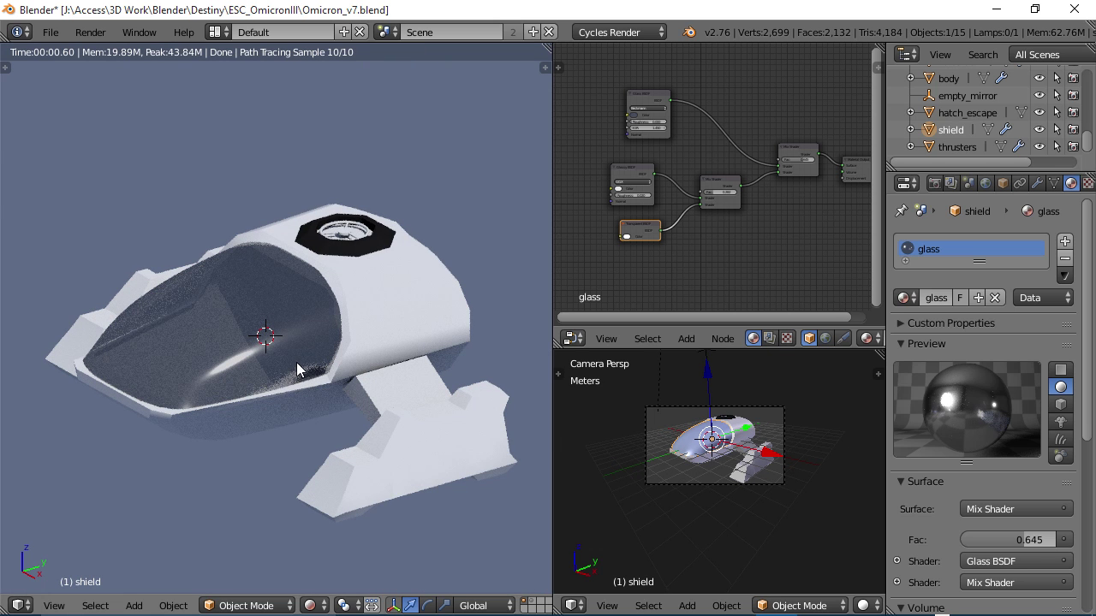
key(shift+z)
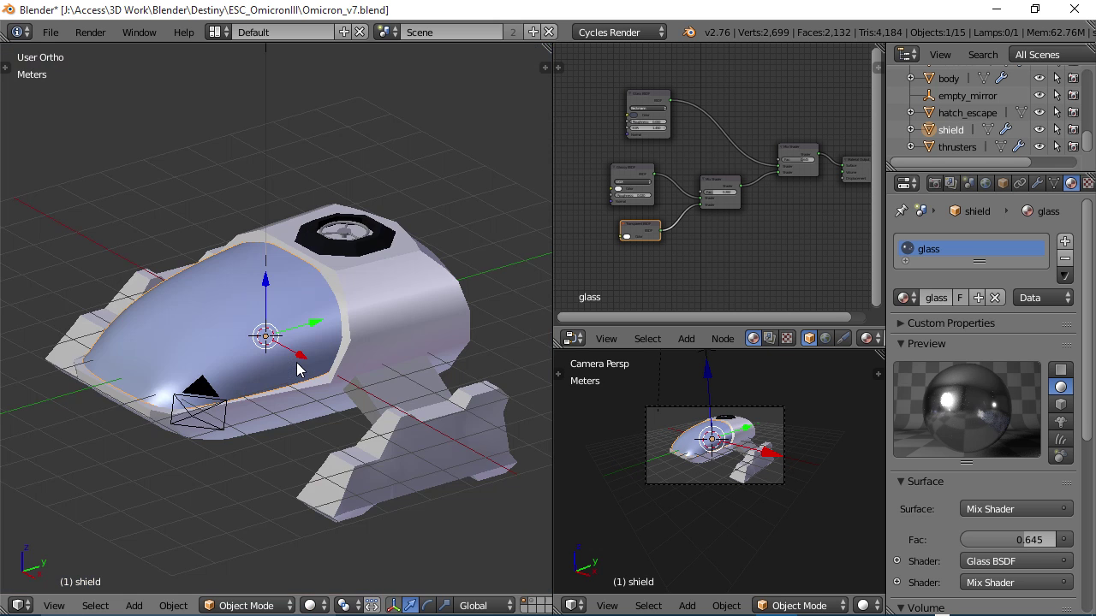
key(KP_5)
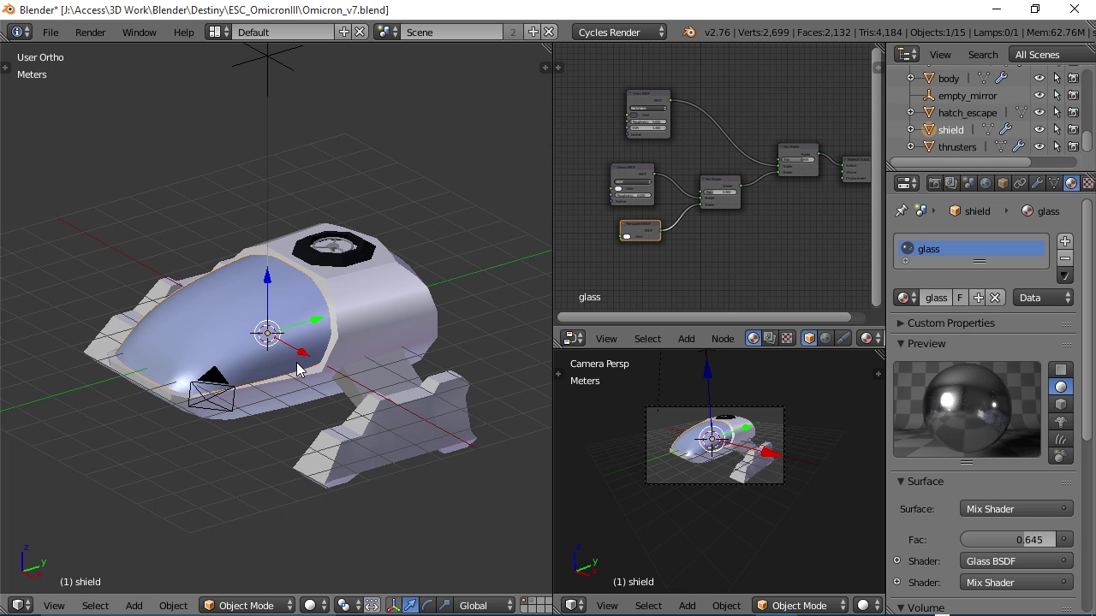
Step: Save the blend file over the existing one and maximize the 3D view
key(ctrl+s)
click(298, 366)
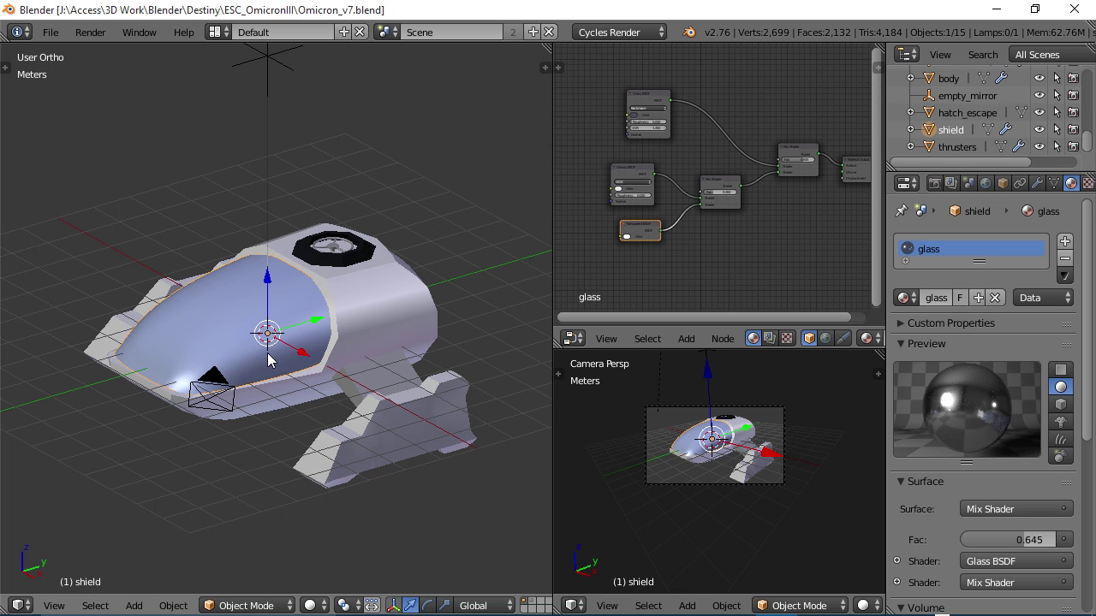
middle_drag(267, 343, 386, 305)
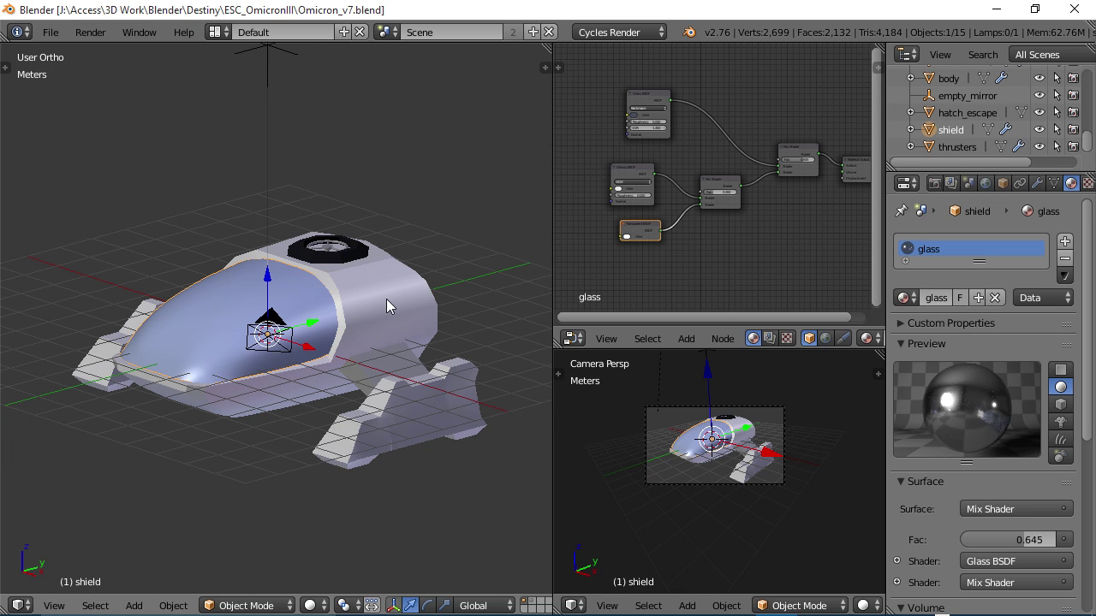
key(ctrl+Up)
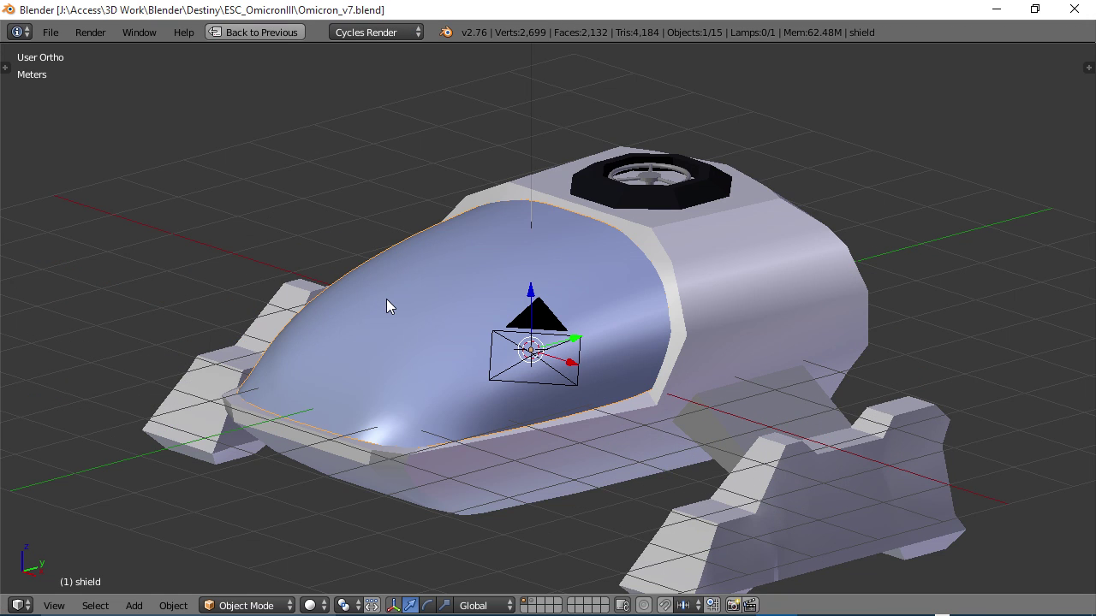
Step: Render frame 1 of the ship with F12 and inspect the Cycles result
key(F12)
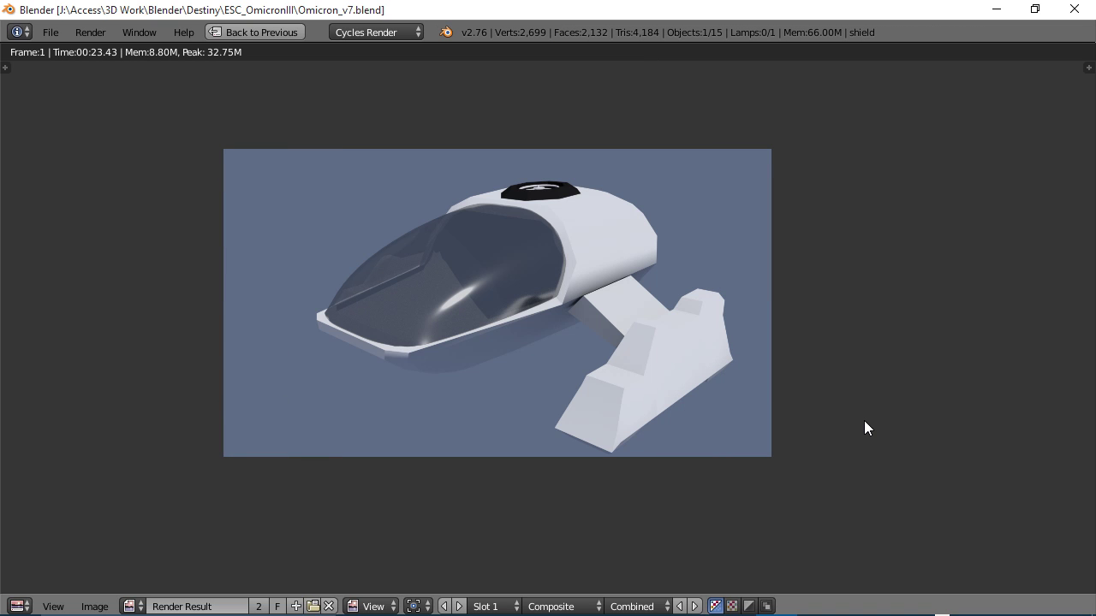
scroll(935, 382, up, 1)
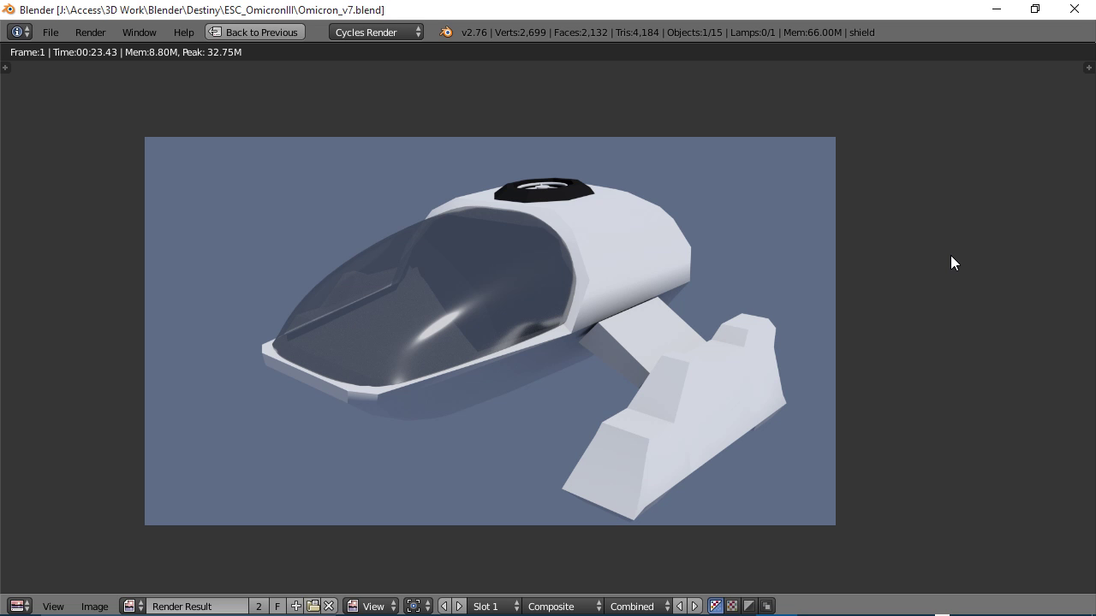
Step: Close the render result, maximize the 3D view, and orbit to the ship's side and front
key(Escape)
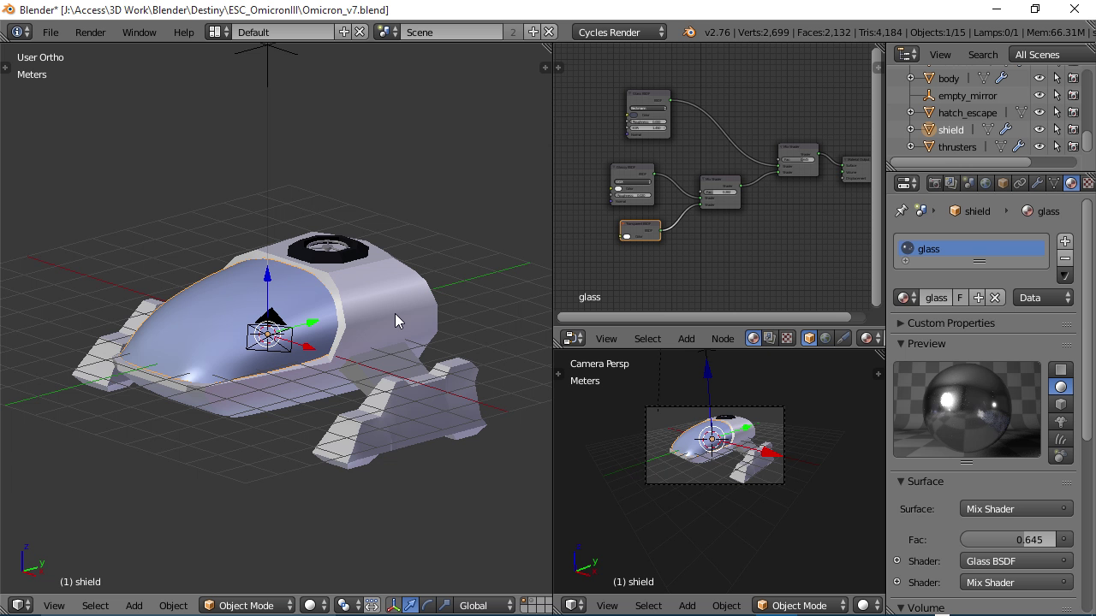
key(ctrl+space)
middle_drag(395, 321, 628, 379)
scroll(677, 368, up, 2)
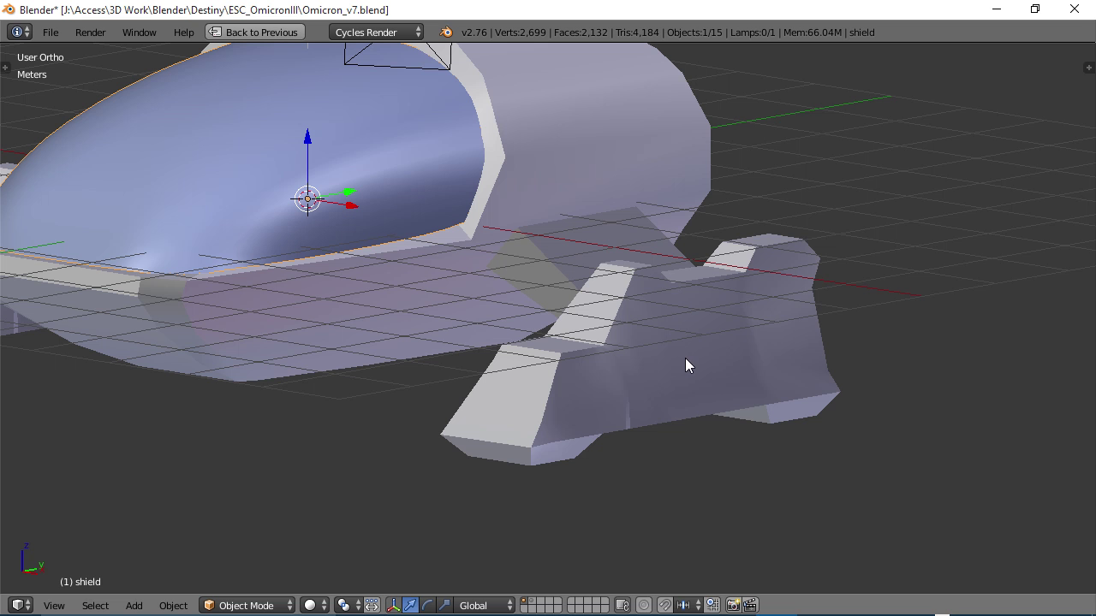
scroll(682, 359, down, 3)
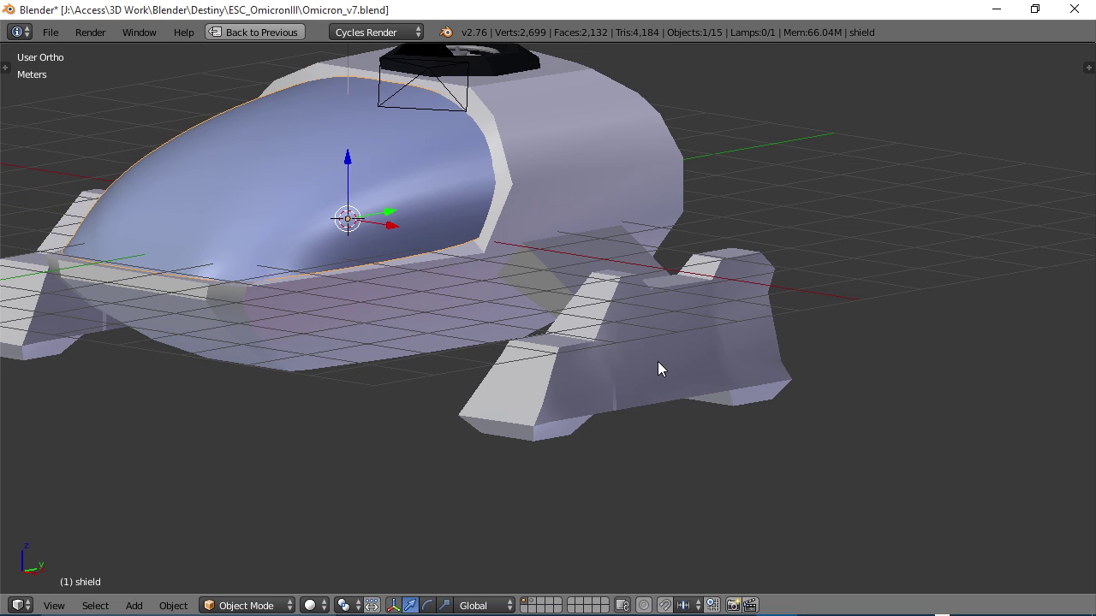
middle_drag(655, 365, 695, 354)
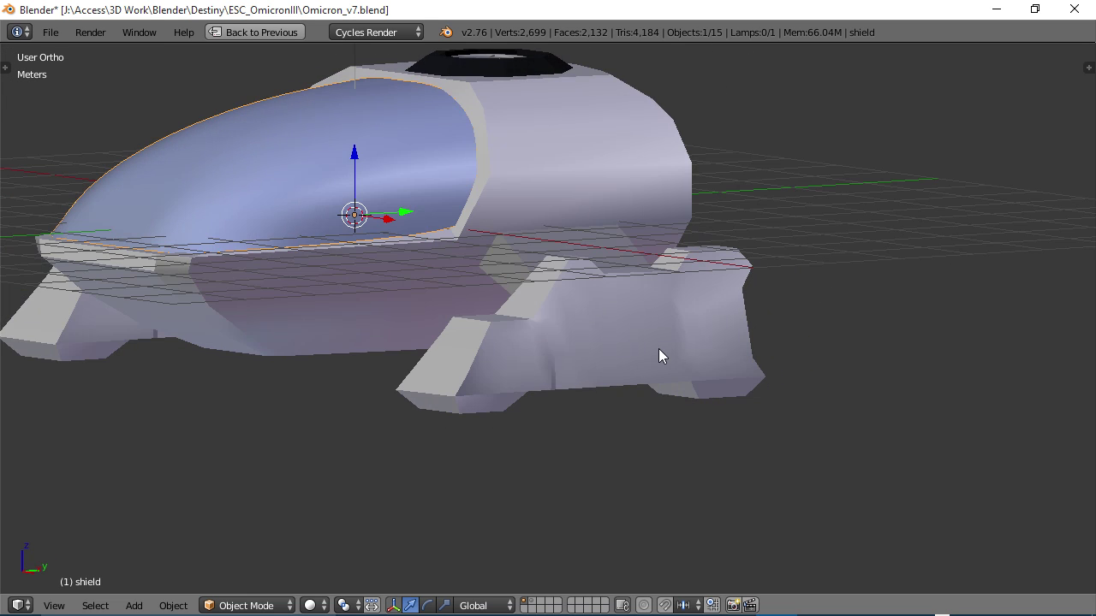
scroll(651, 356, up, 3)
middle_drag(652, 356, 721, 387)
scroll(680, 354, down, 3)
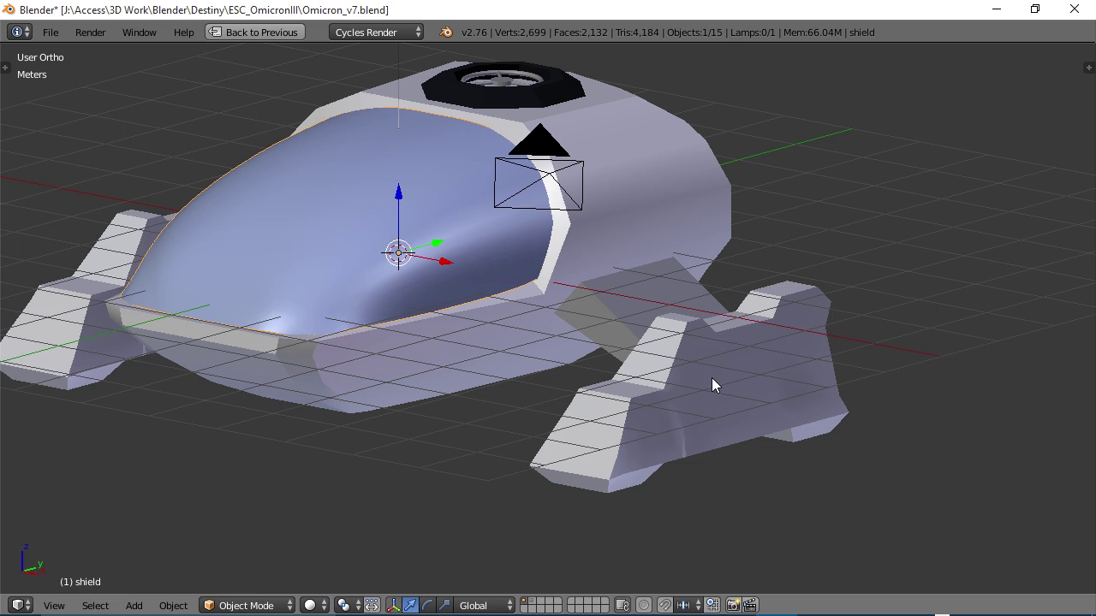